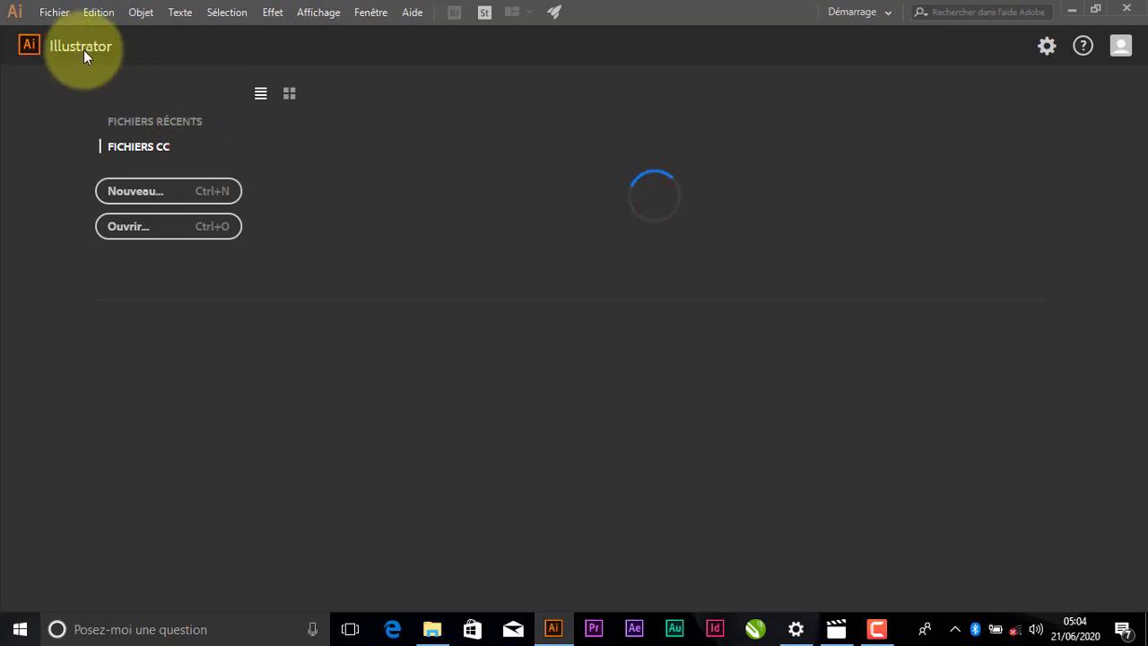
Start setting up a new document
click(54, 13)
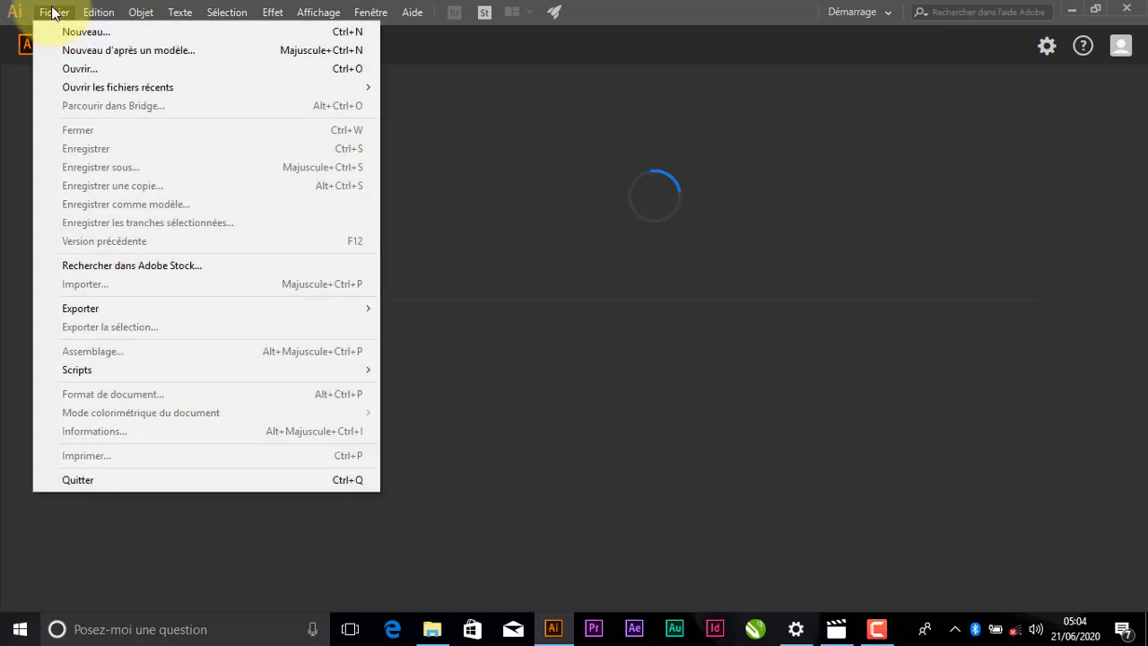
click(53, 12)
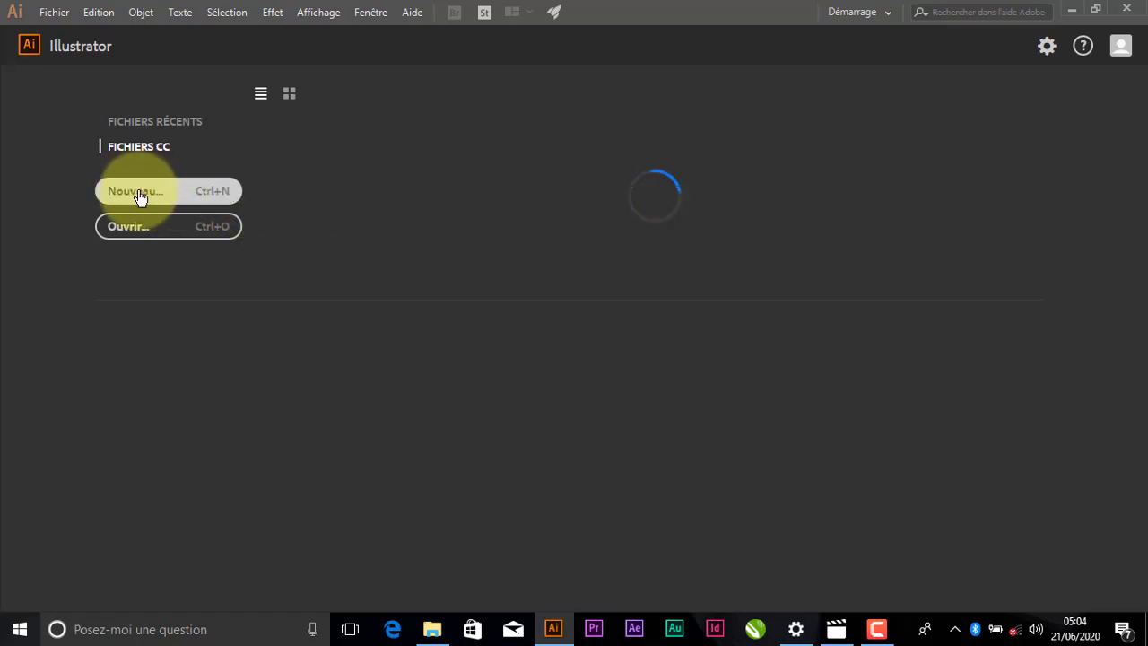
click(202, 203)
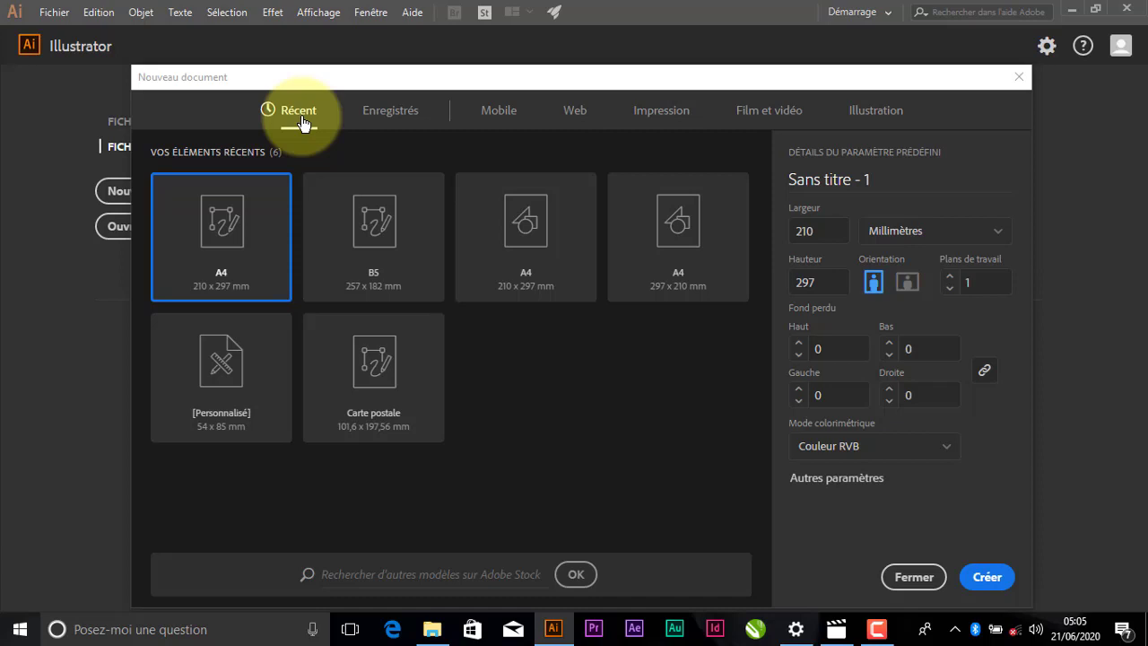
Review the blank document presets for the saved, mobile, web, print, and film and video categories
click(390, 125)
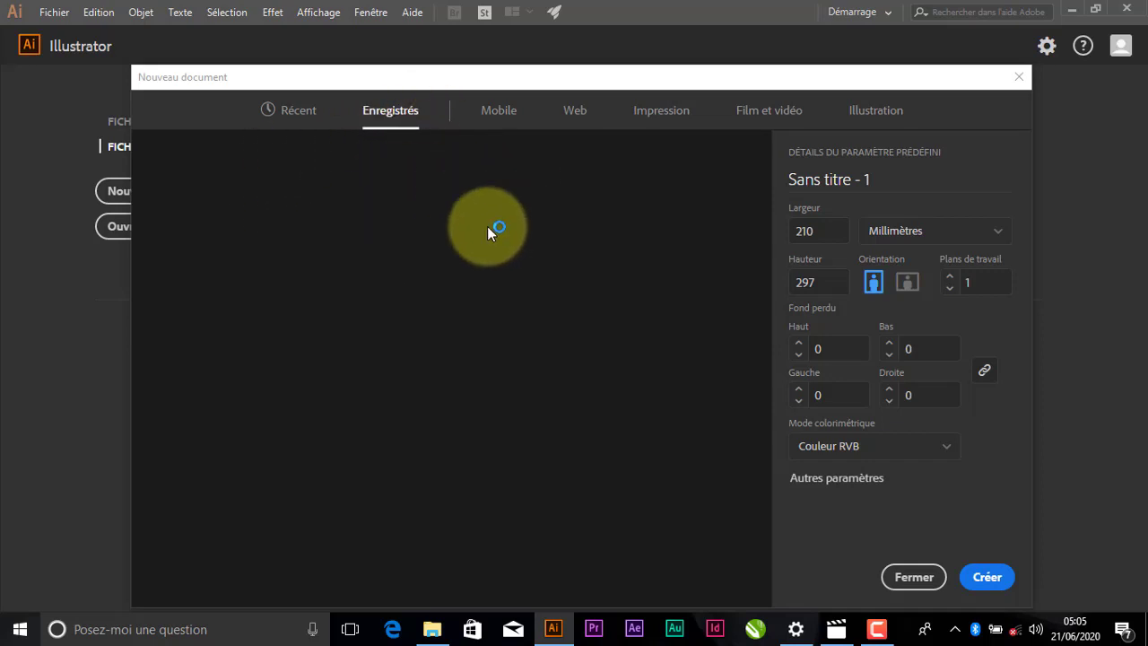
click(503, 121)
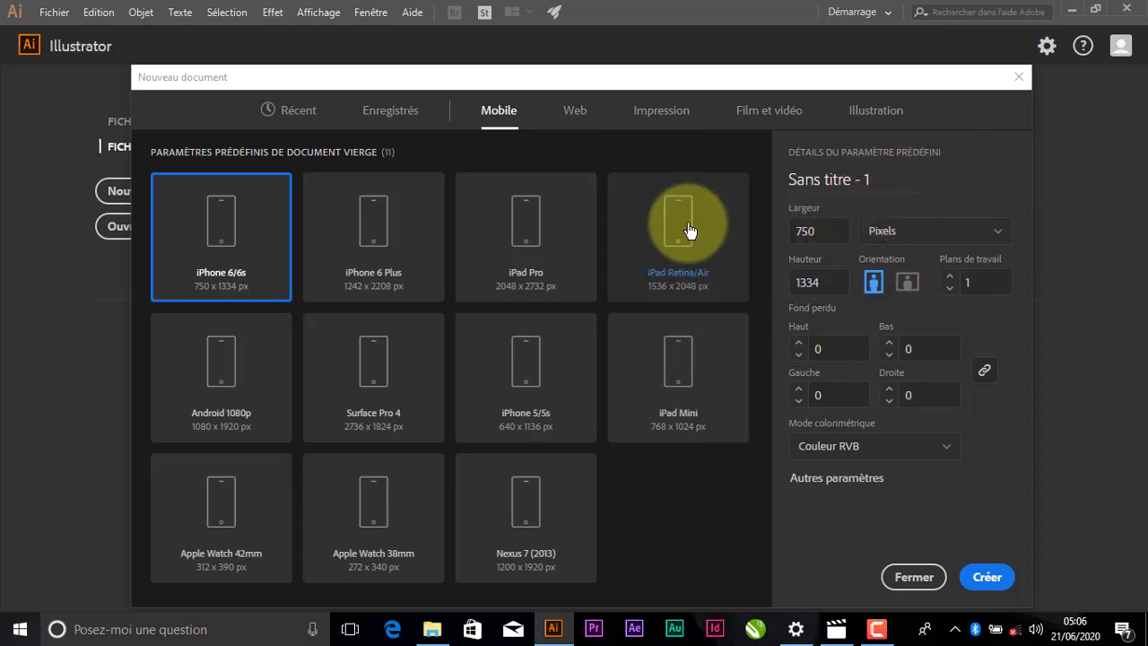
click(574, 115)
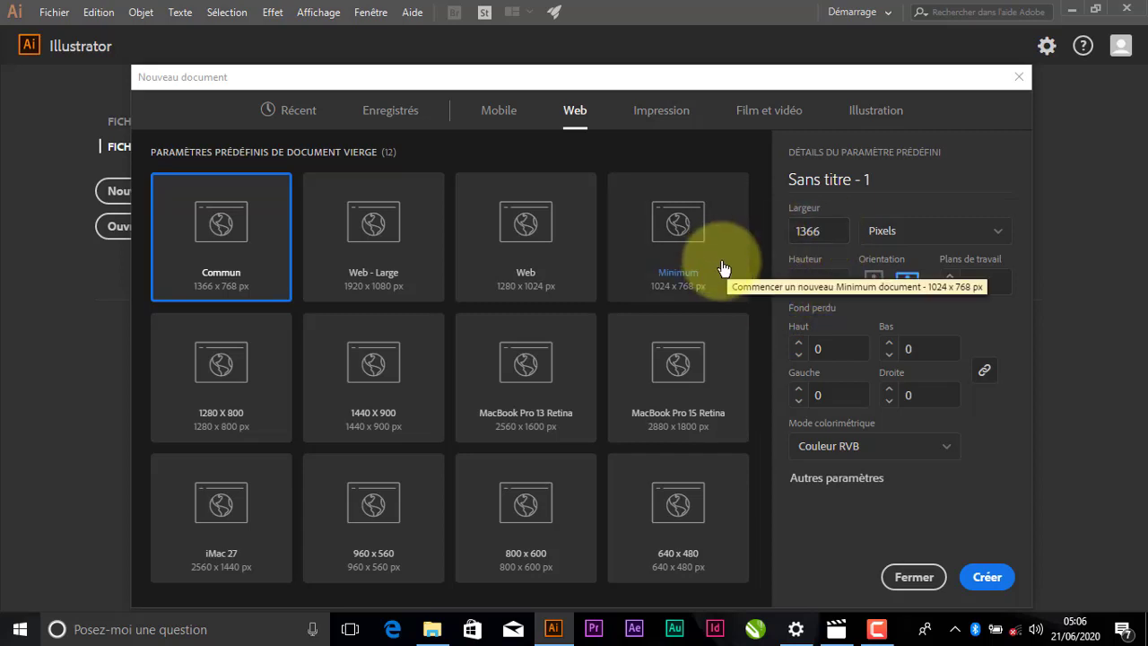
click(668, 119)
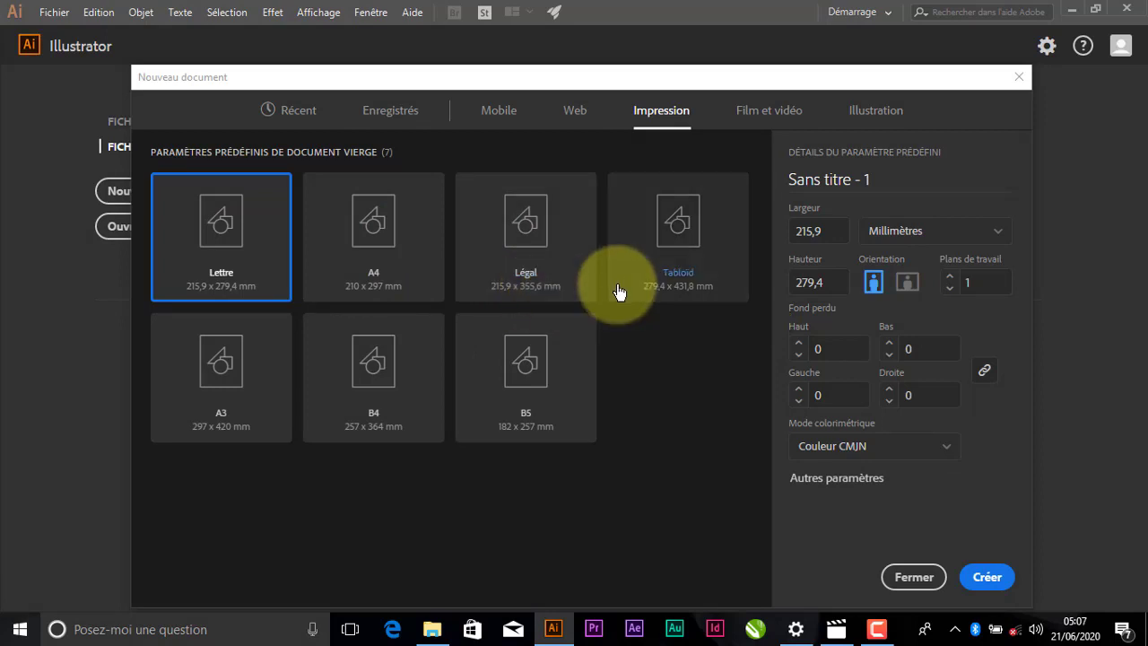
click(764, 127)
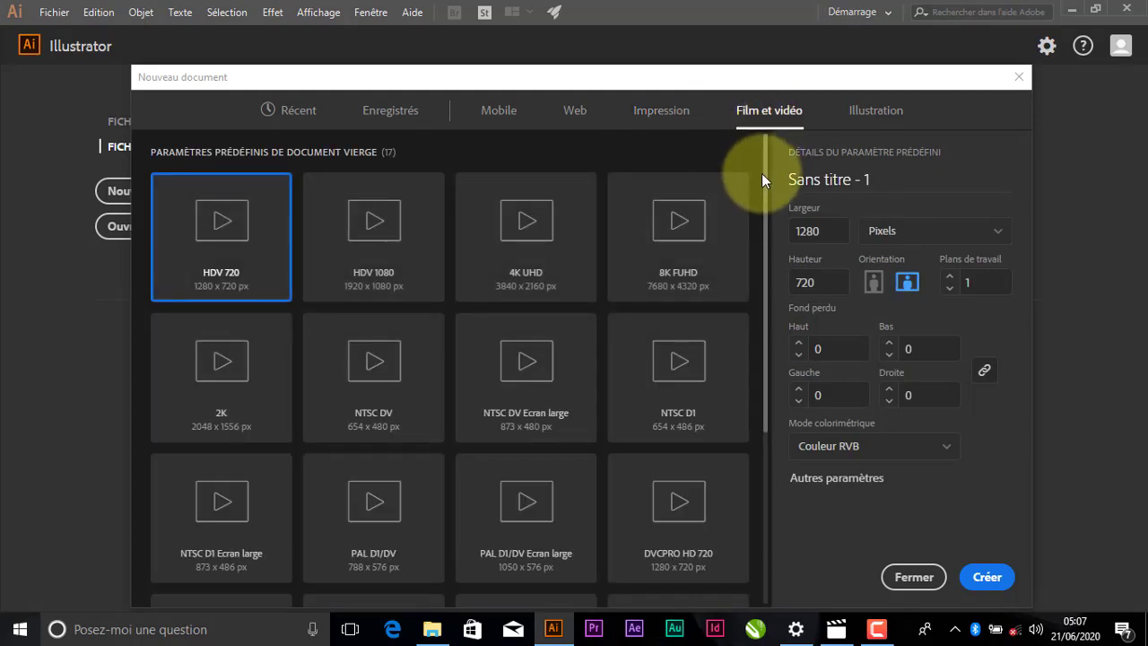
drag(764, 179, 768, 219)
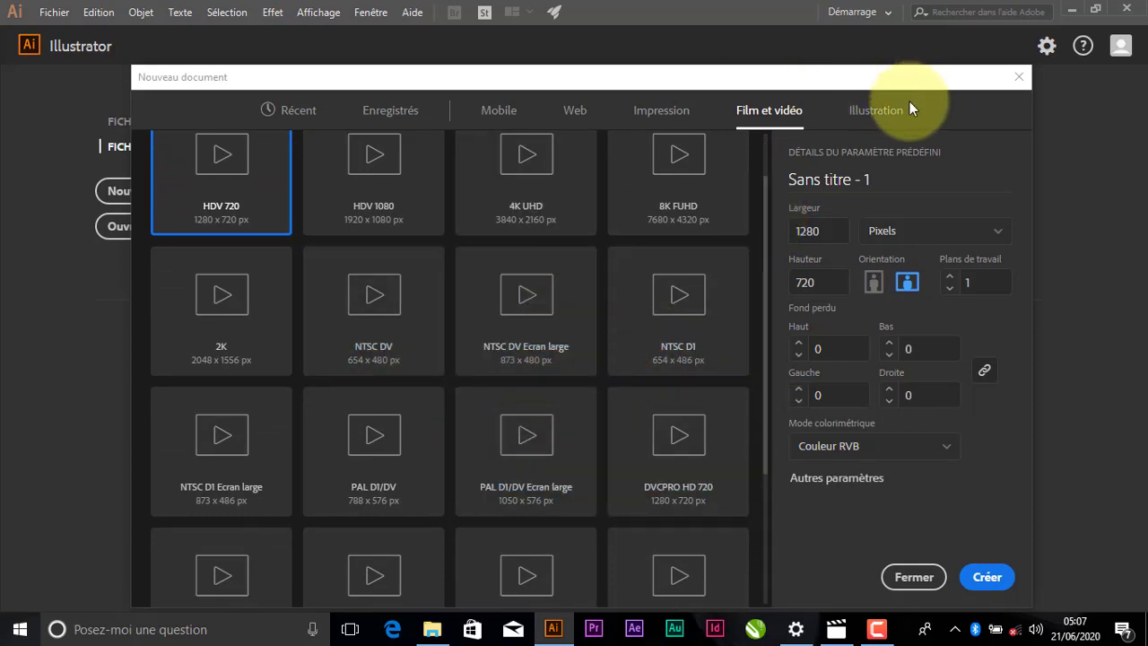
Choose the Illustration category's Carte postale preset, 101,6 x 197,56 mm, with a single artboard
click(875, 112)
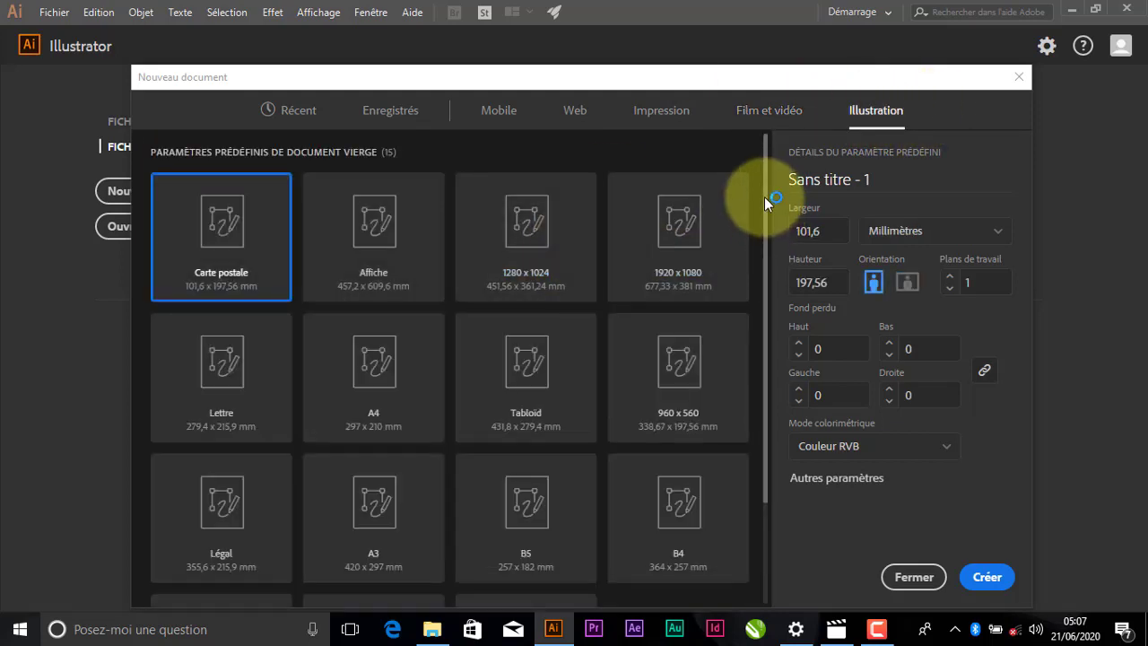
drag(764, 196, 743, 215)
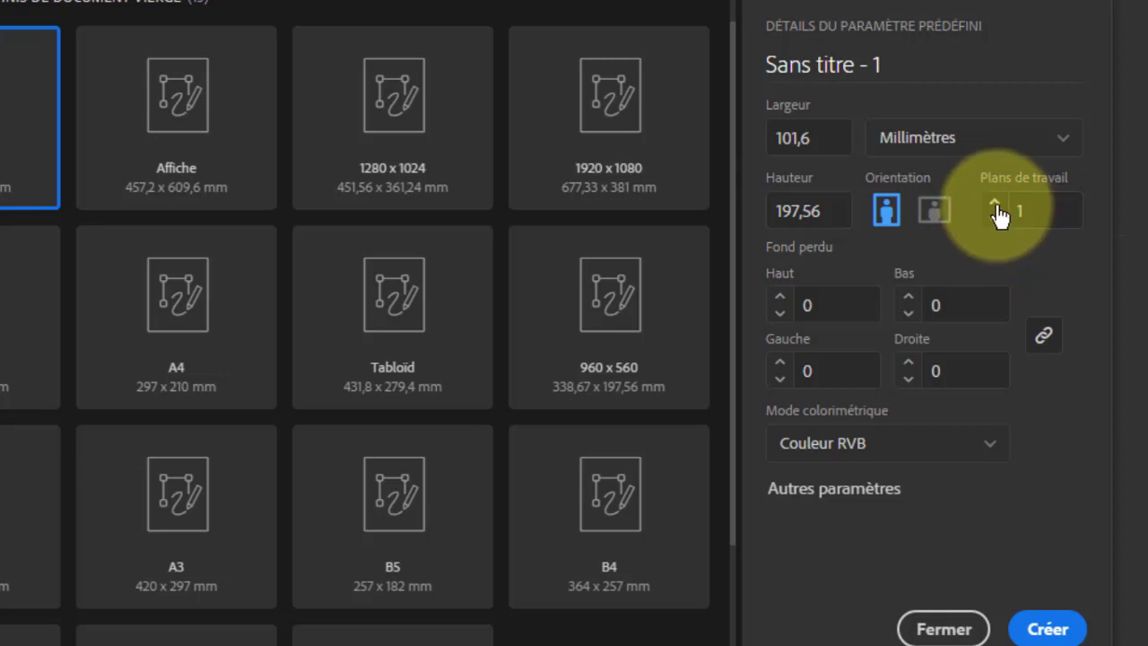
click(993, 205)
click(993, 204)
click(994, 204)
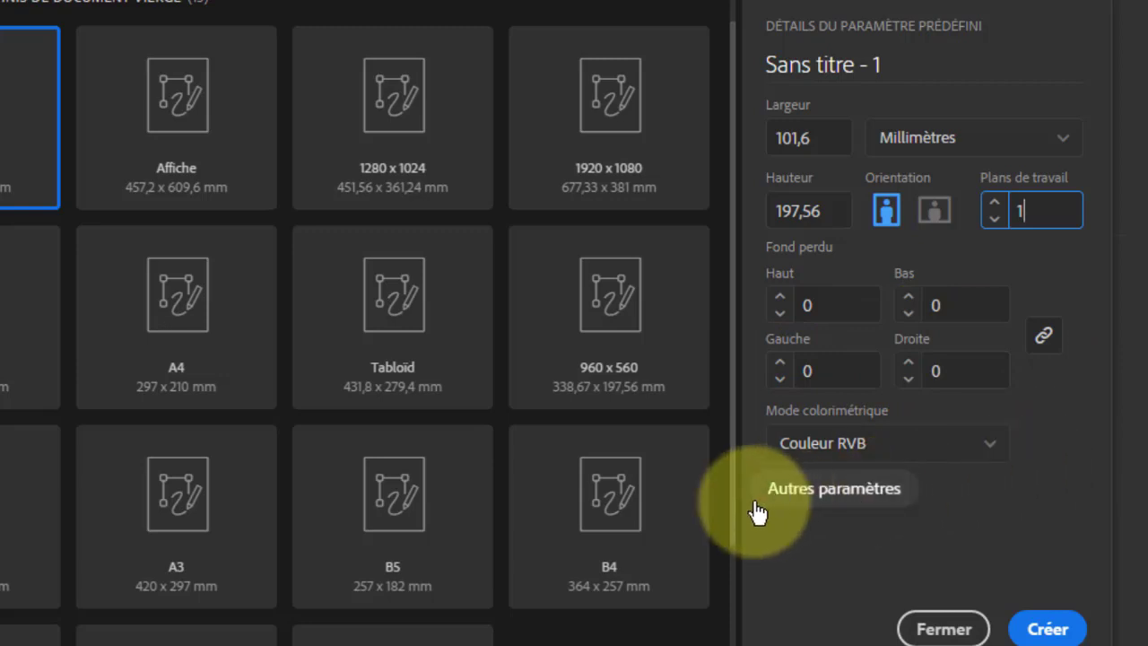
Try two artboards arranged in a grid by row in the additional document settings
click(823, 500)
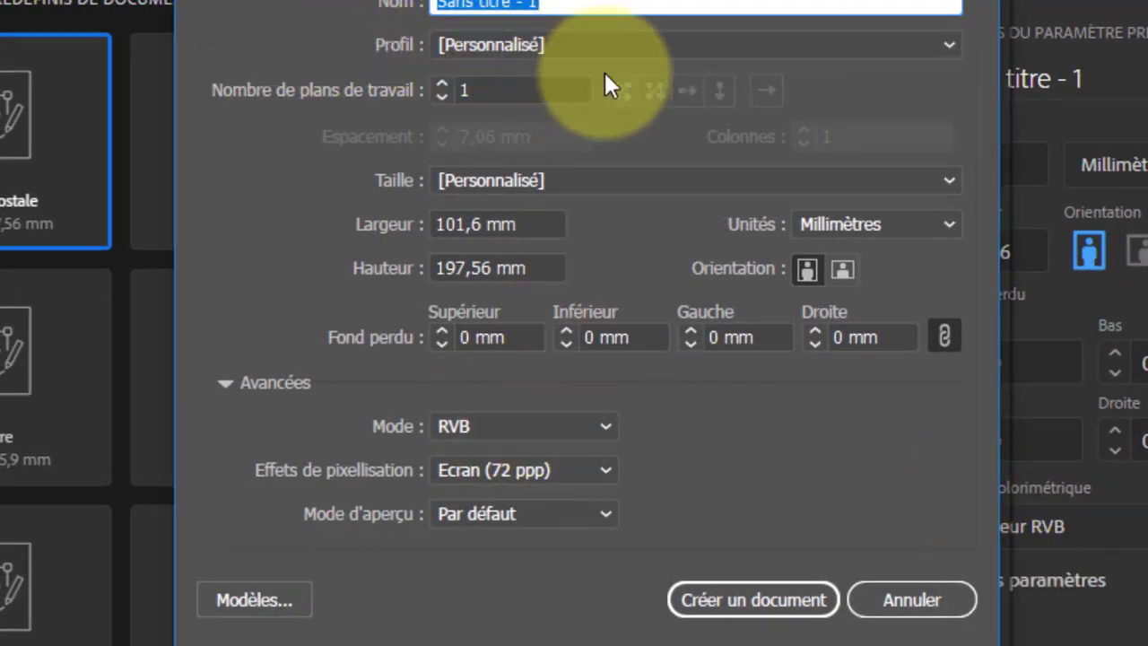
click(442, 85)
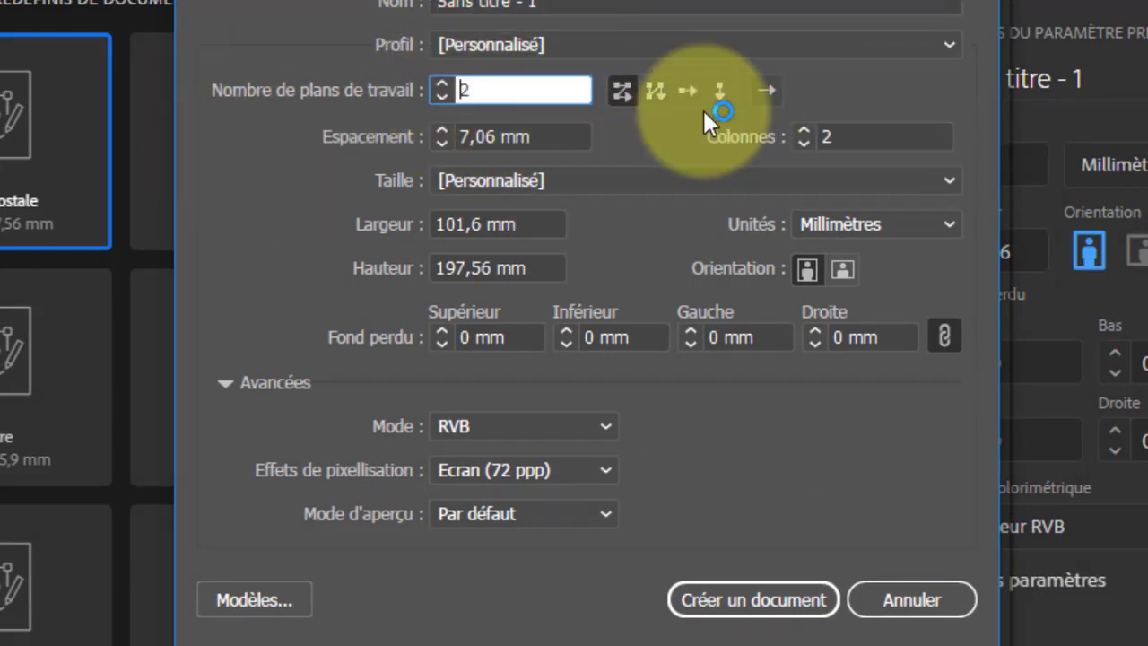
click(623, 85)
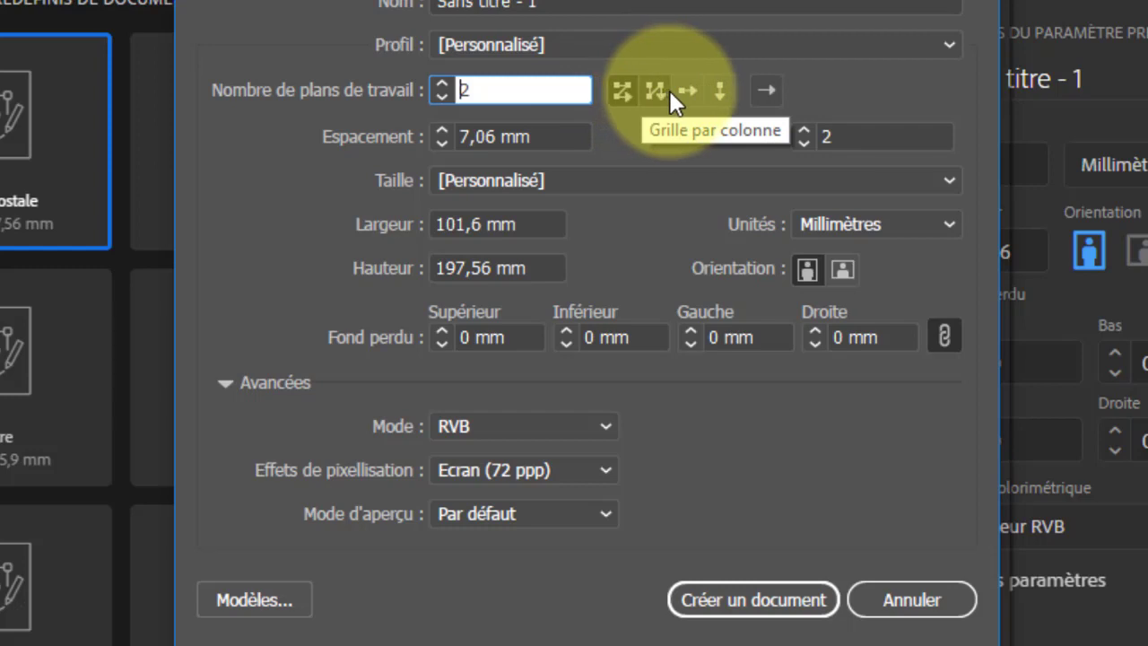
click(569, 200)
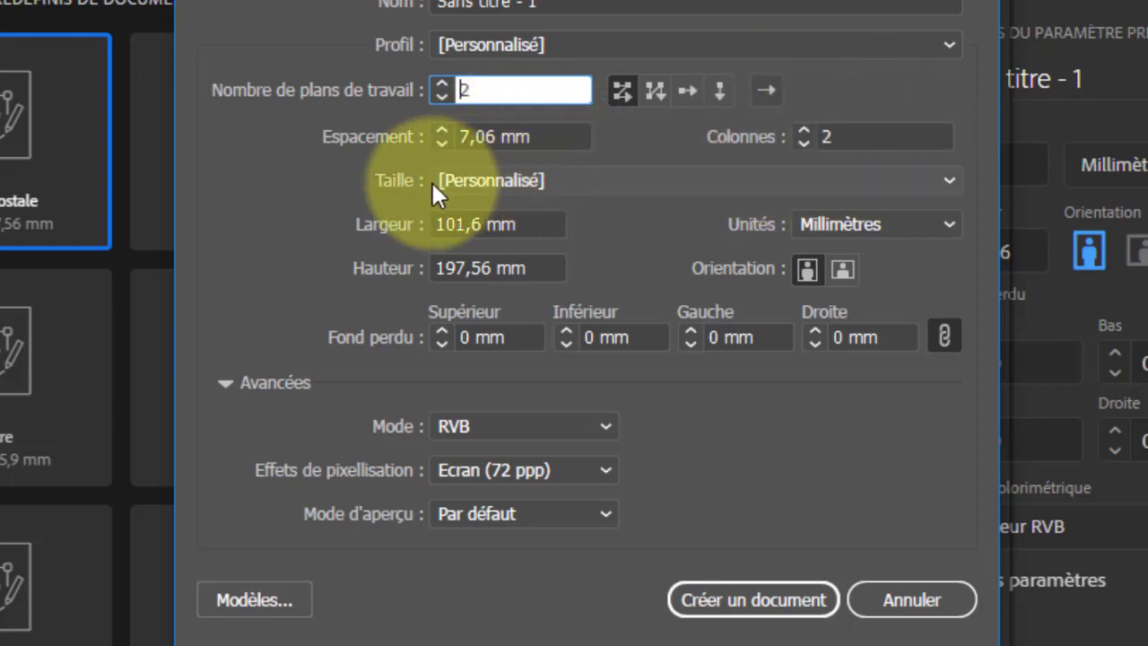
Examine the size, colour mode and preview mode options, and cancel the additional document settings
click(930, 175)
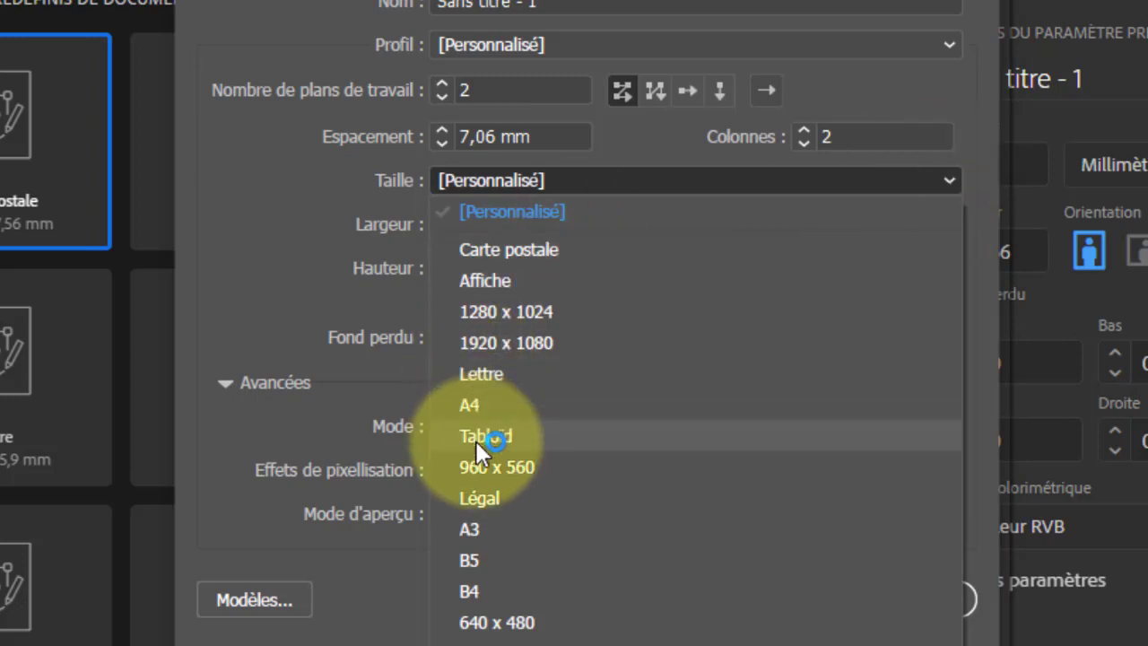
click(626, 179)
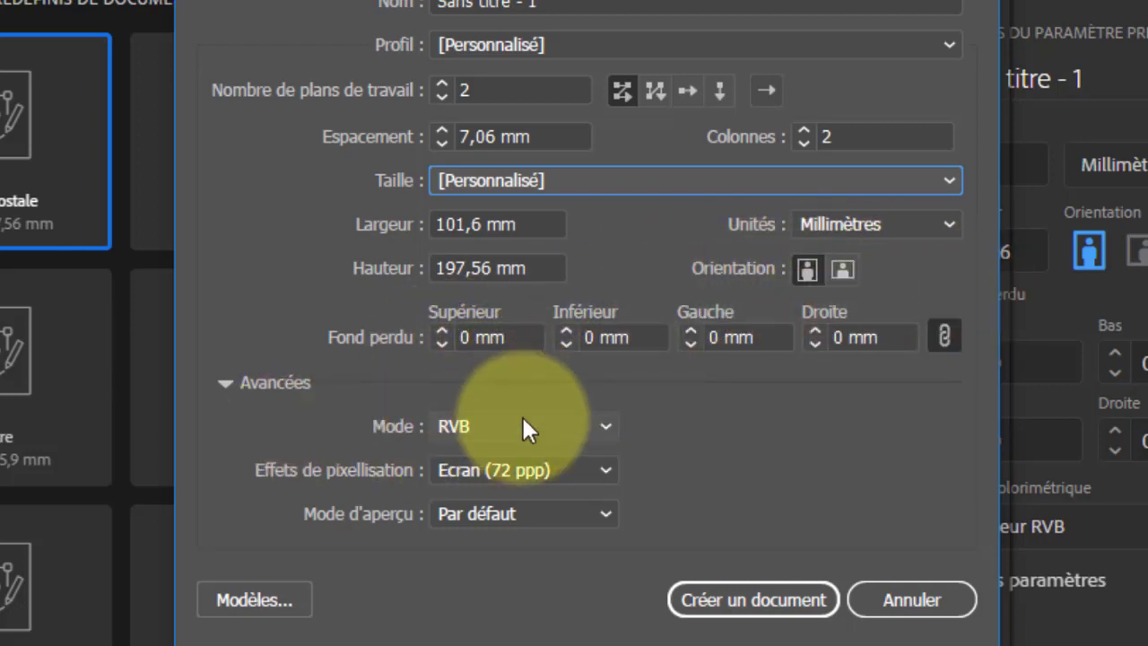
click(599, 425)
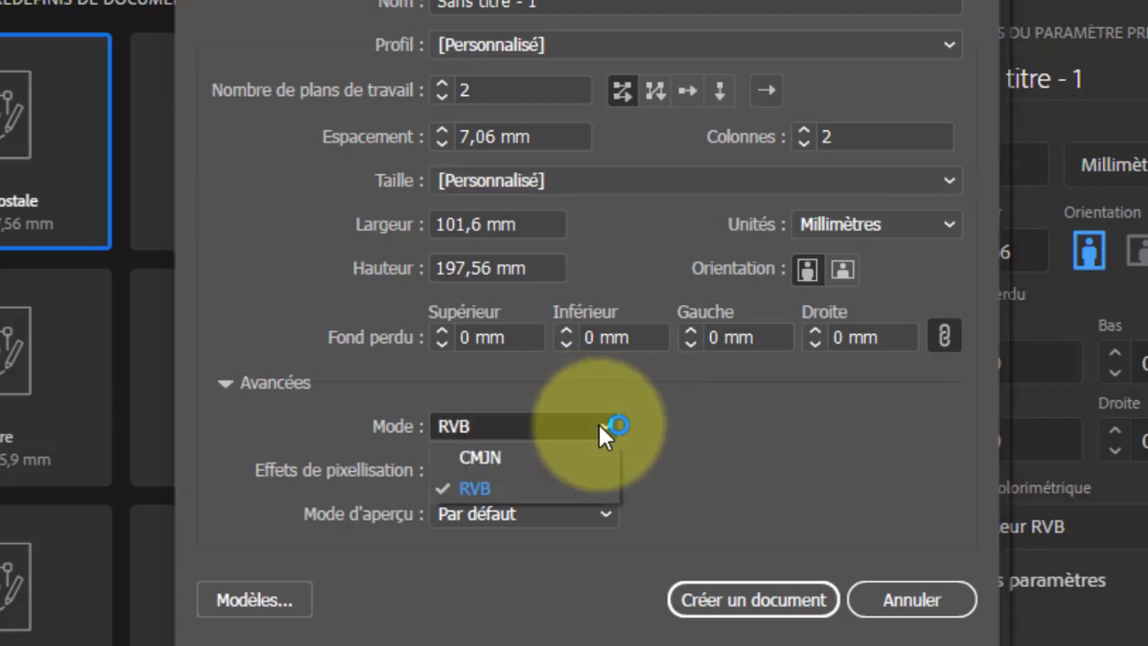
click(599, 425)
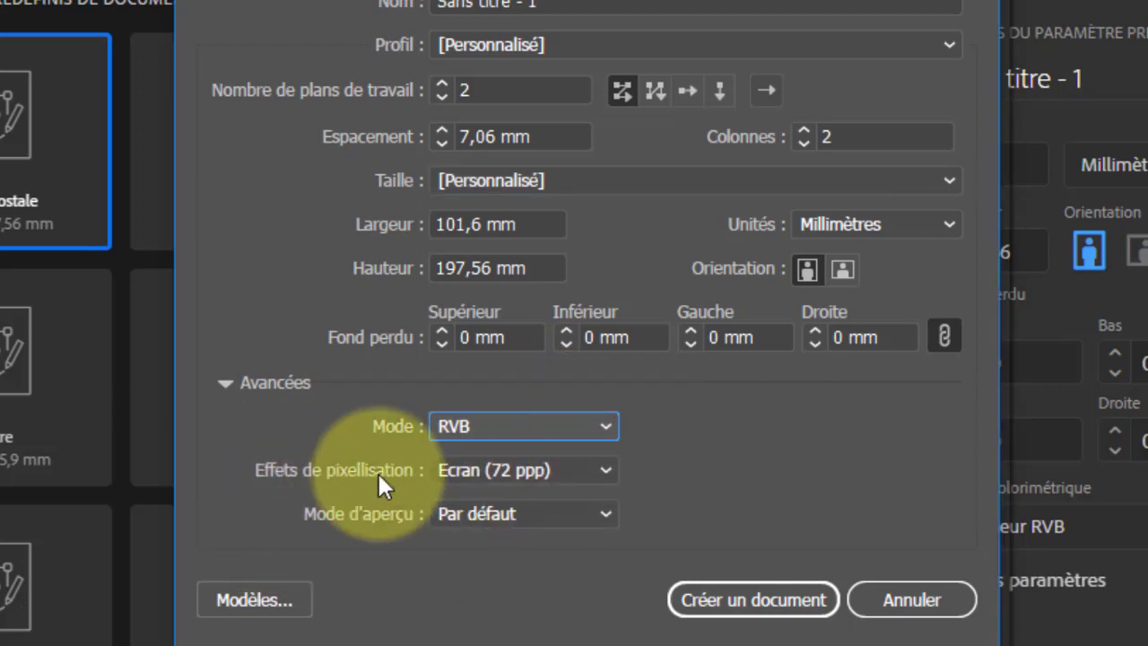
click(700, 489)
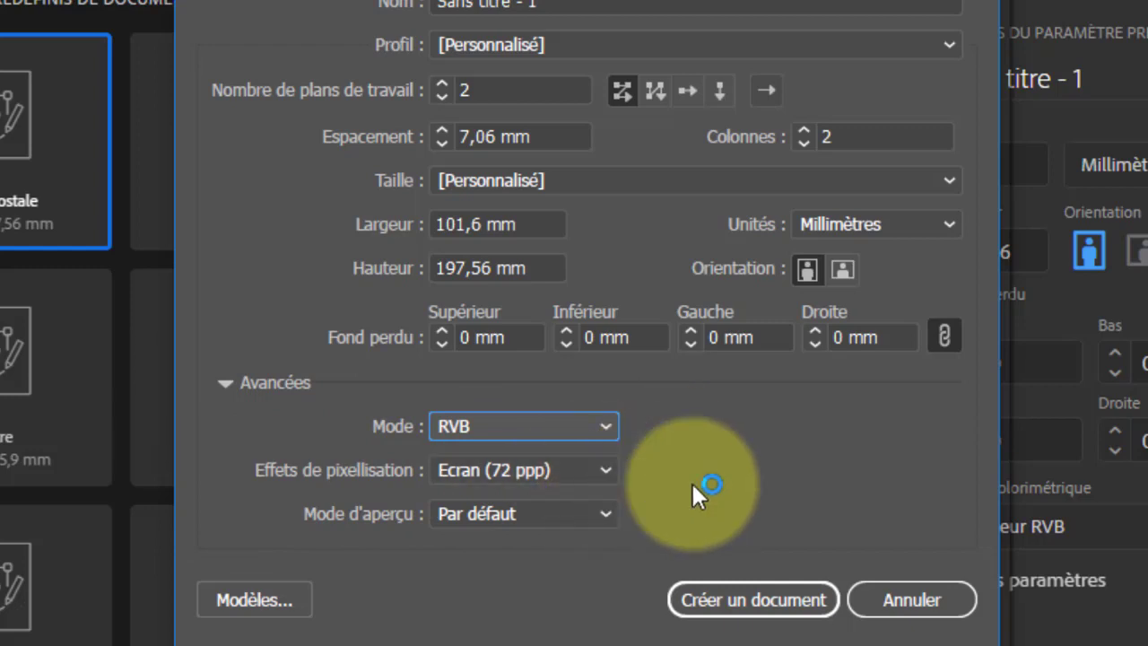
click(601, 513)
click(603, 513)
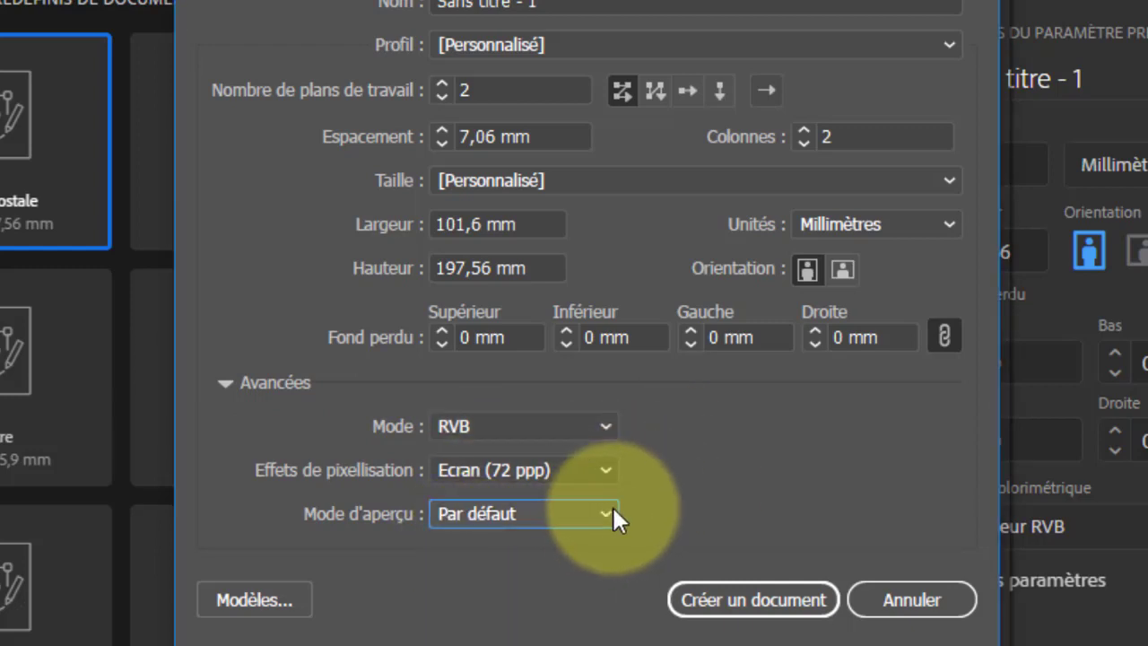
click(908, 598)
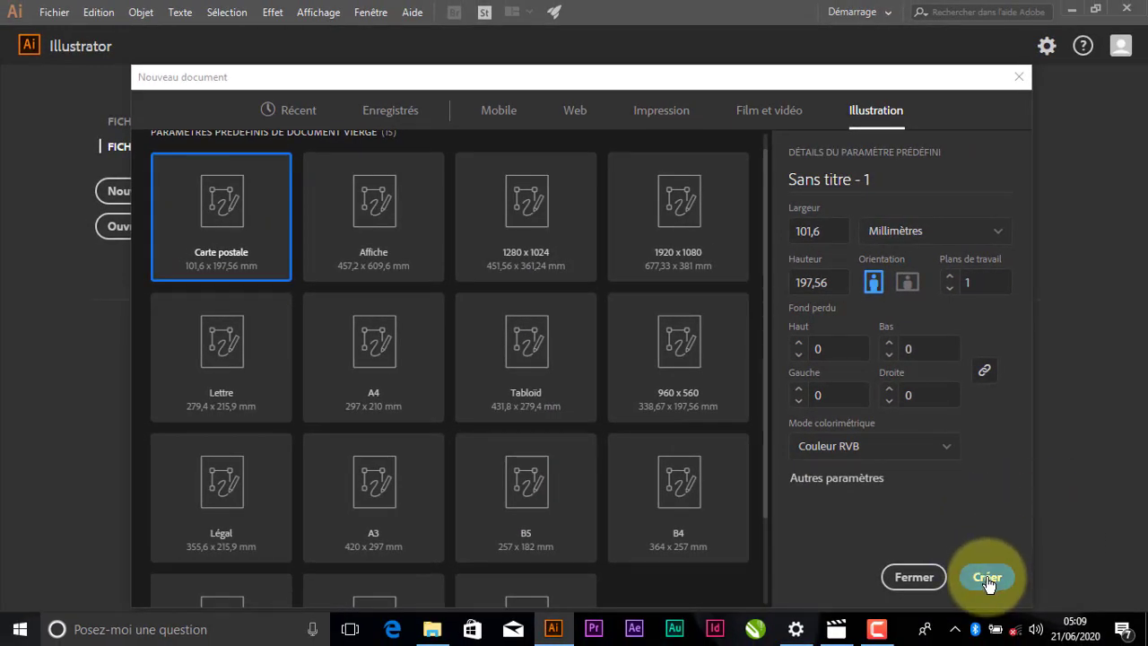
Create the Carte postale document and close the floating artboard list covering the canvas
click(987, 579)
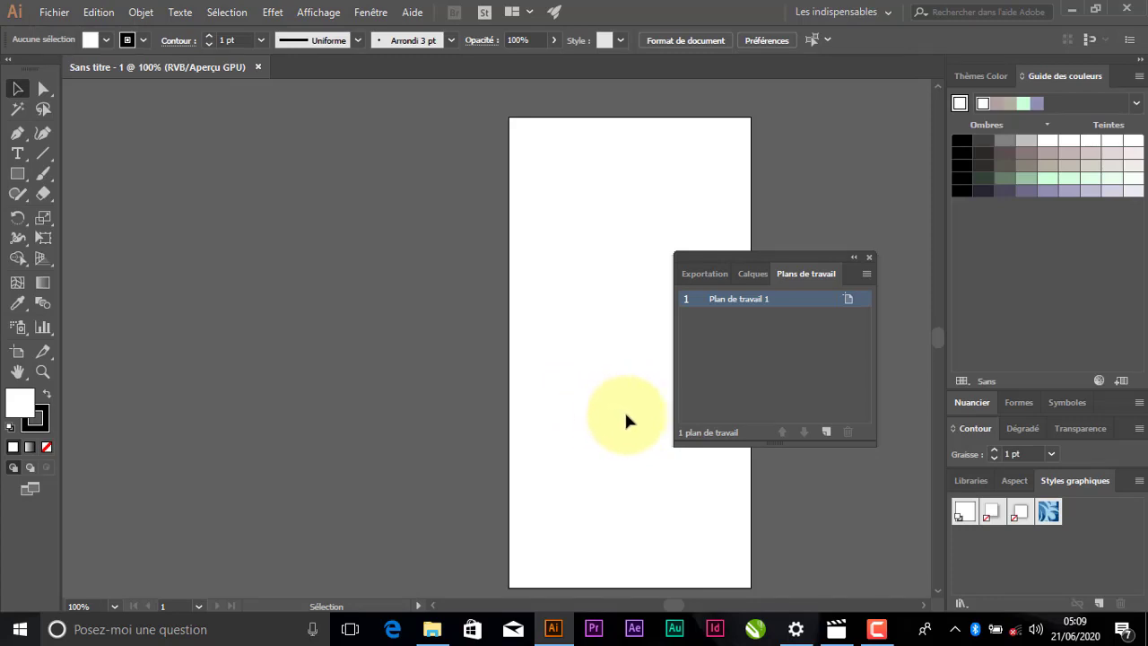
drag(753, 255, 807, 374)
click(921, 377)
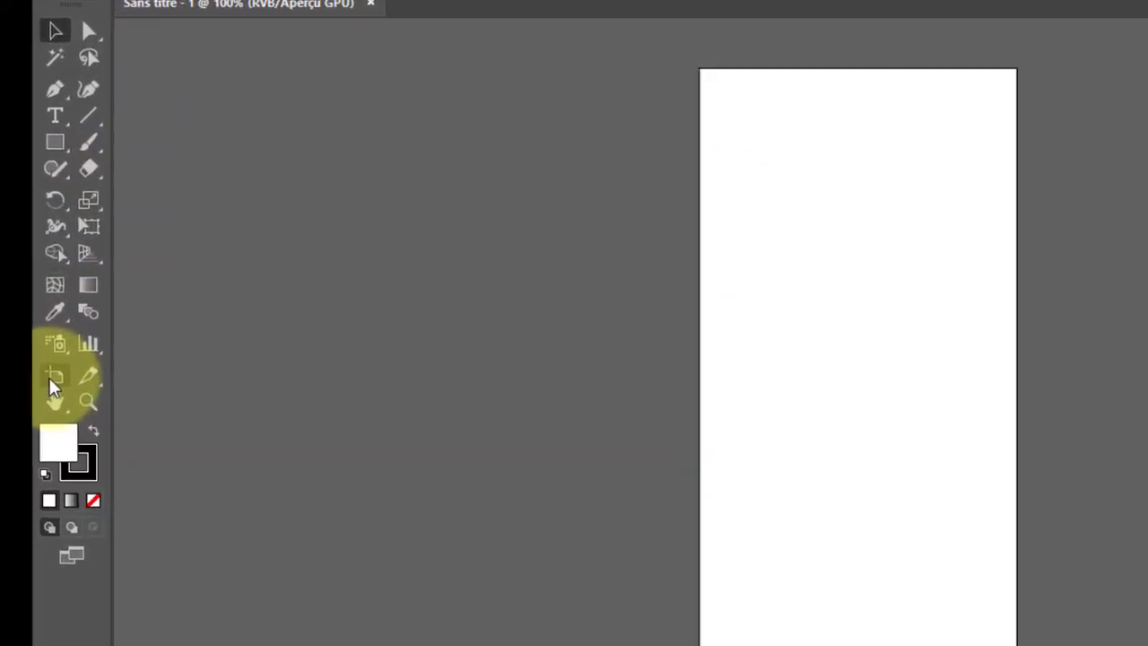
Change the postcard artboard to landscape orientation with the Artboard tool, keeping its custom size preset
click(62, 385)
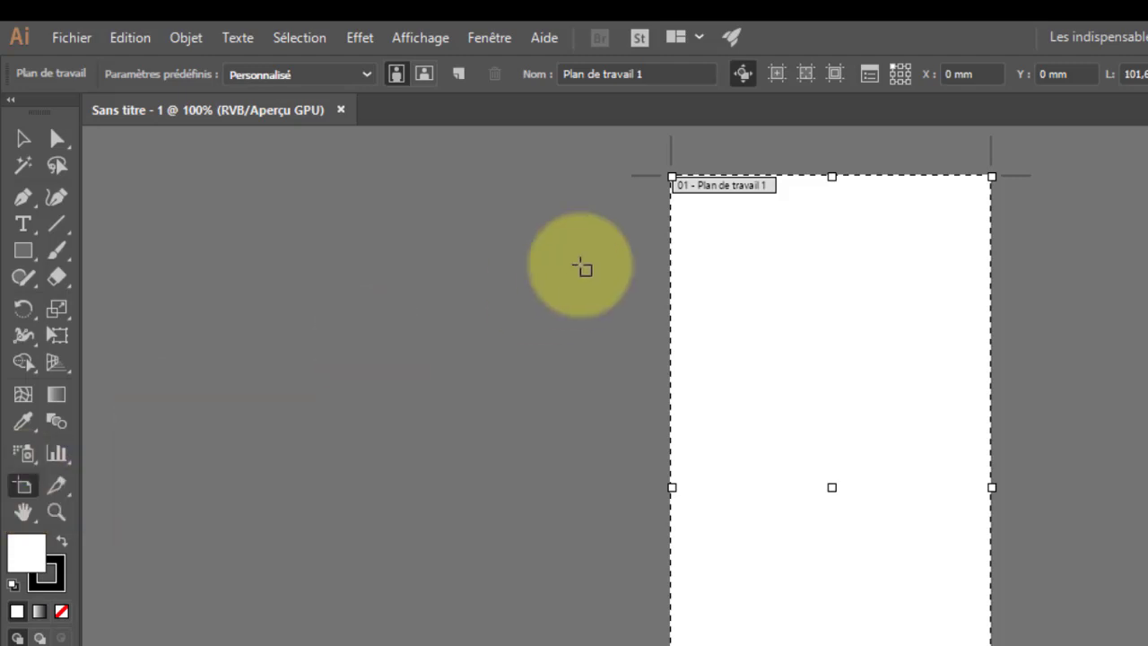
click(423, 77)
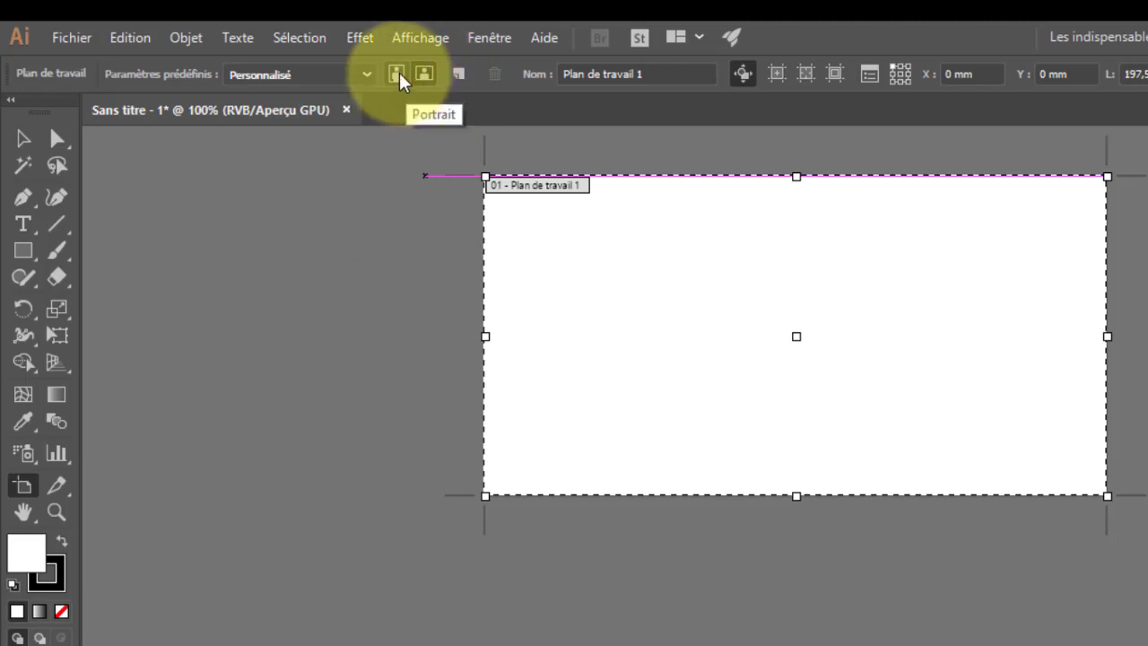
click(367, 75)
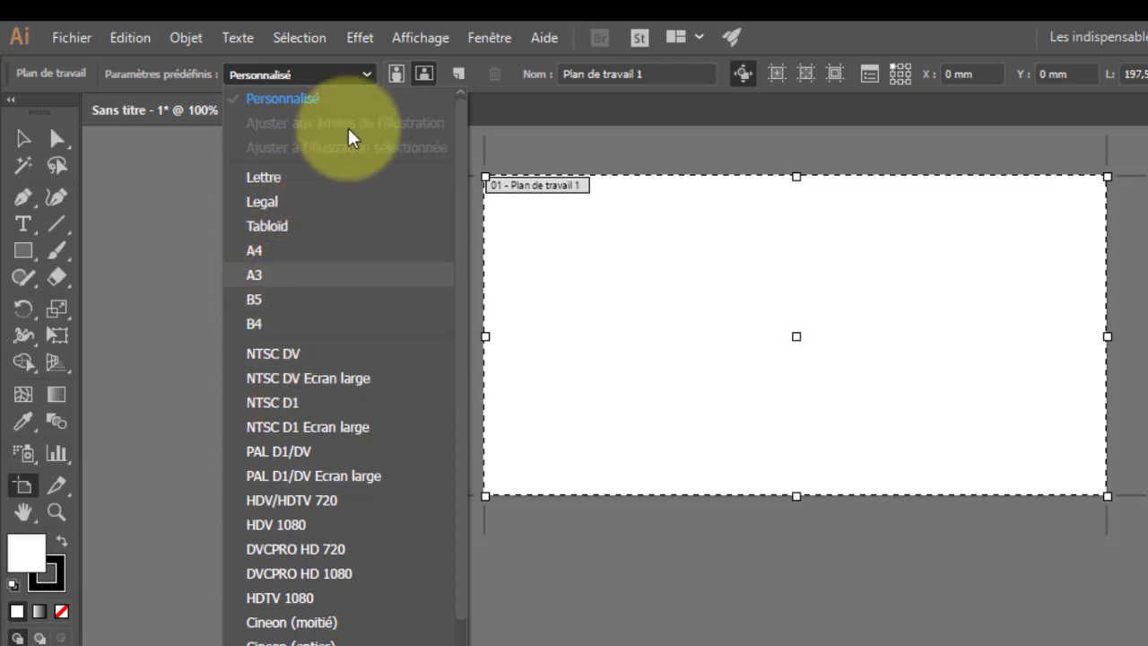
click(370, 86)
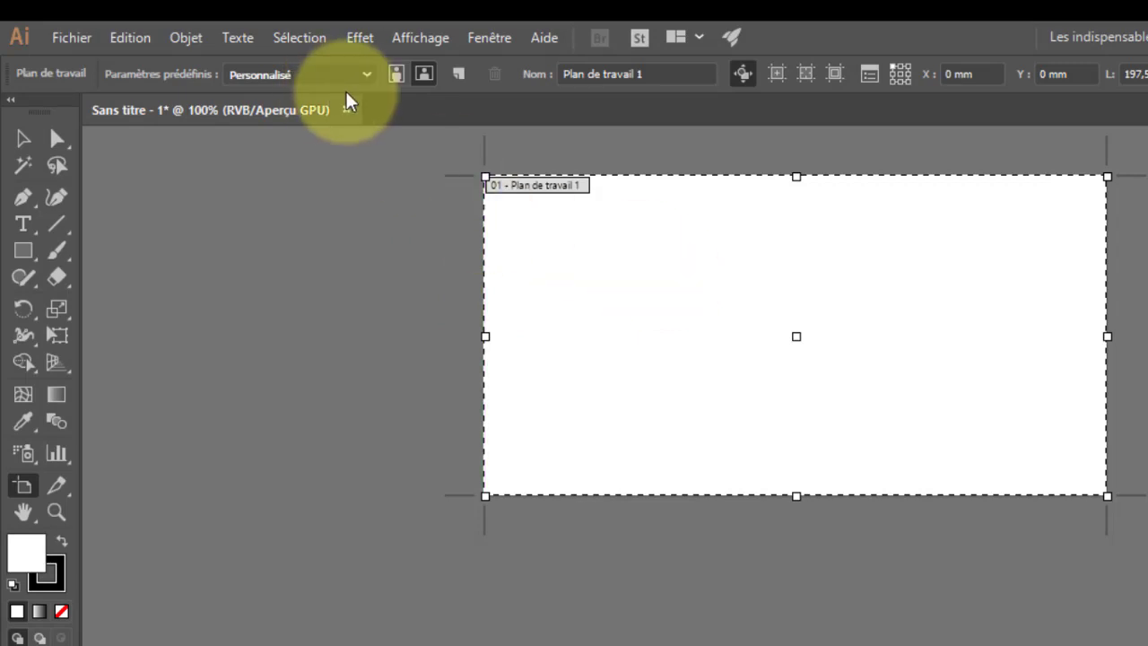
Create a second document from the recent portrait A4 preset, 210 x 297 mm, in CMYK colour
click(73, 39)
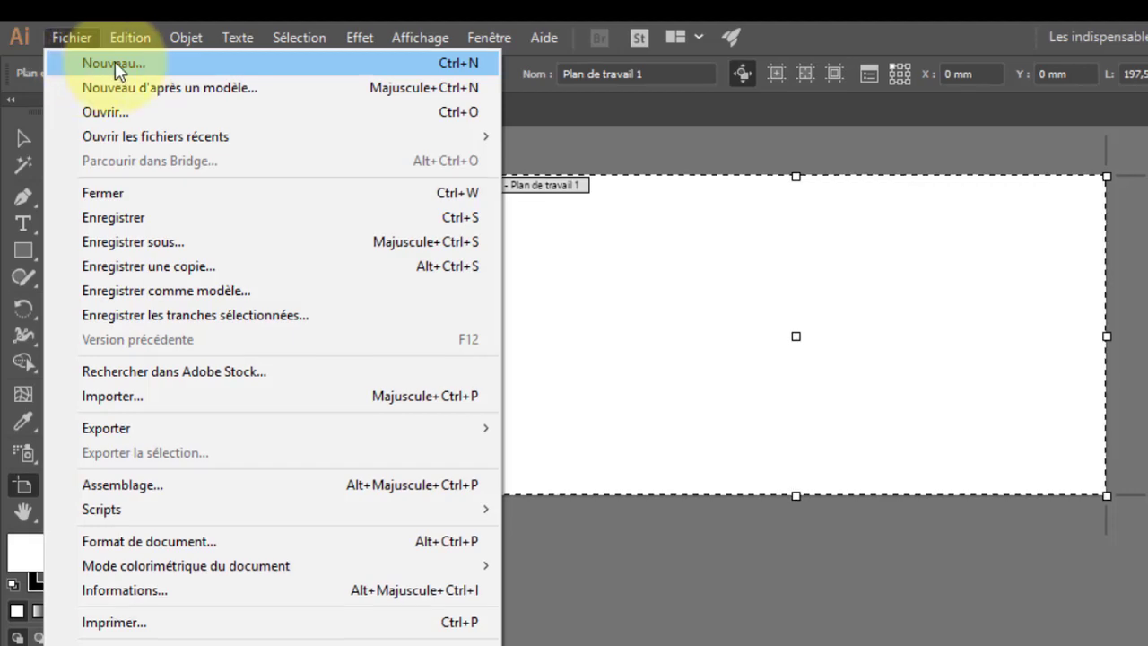
click(87, 62)
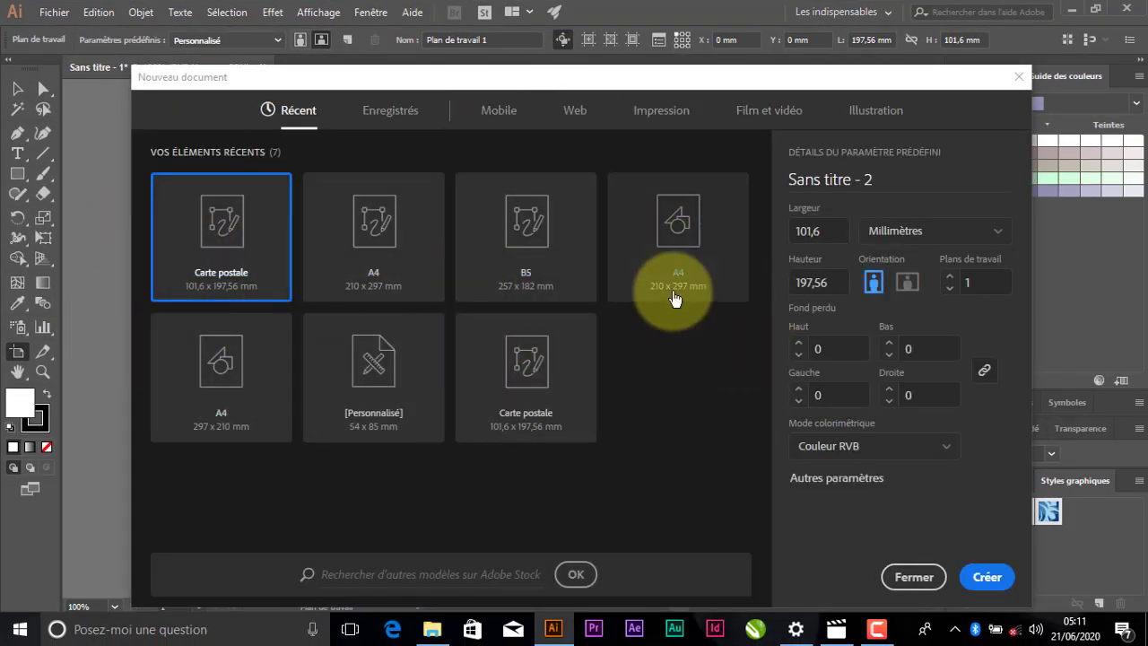
click(679, 264)
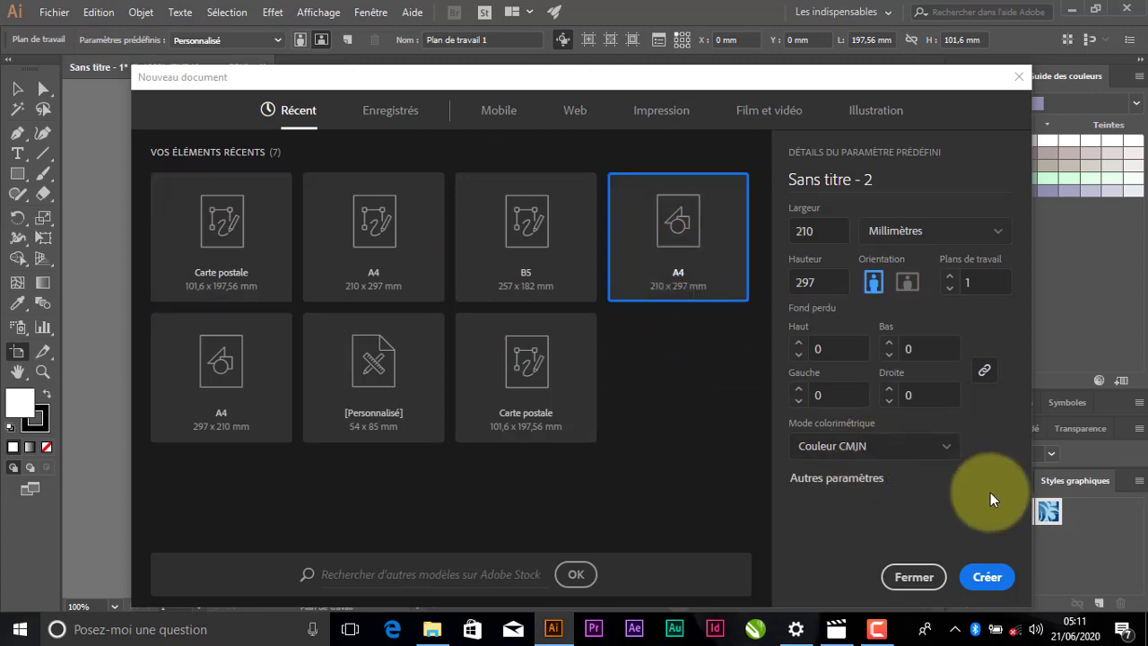
click(987, 577)
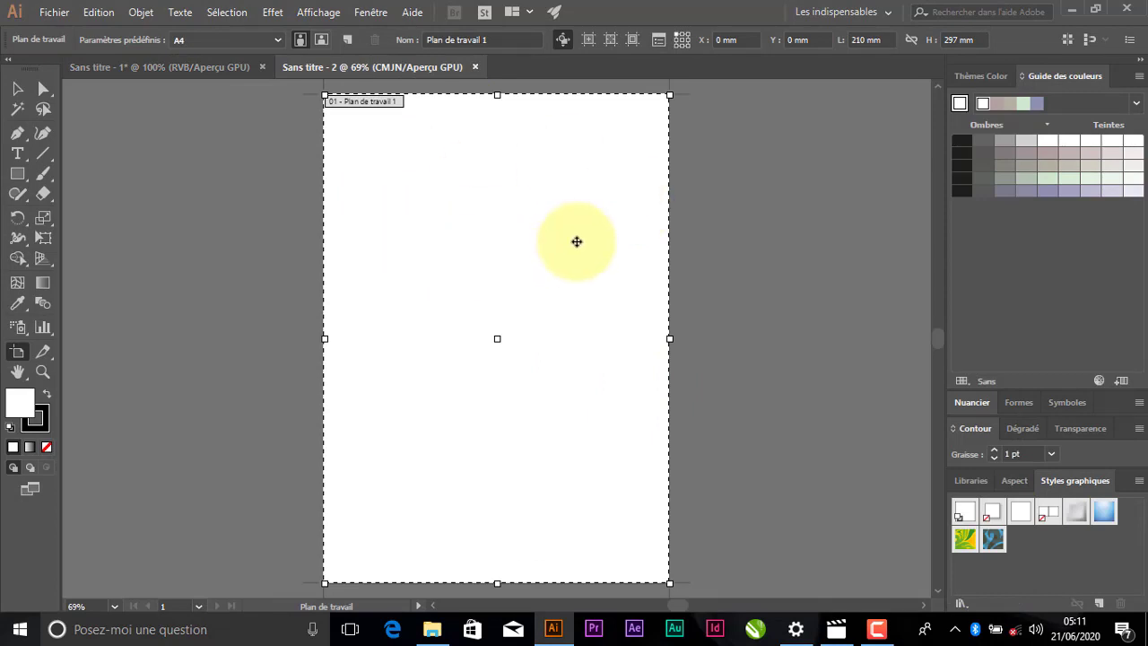
Leave artboard editing for the Selection tool, switch to Sans titre - 1 and return to Sans titre - 2
click(17, 88)
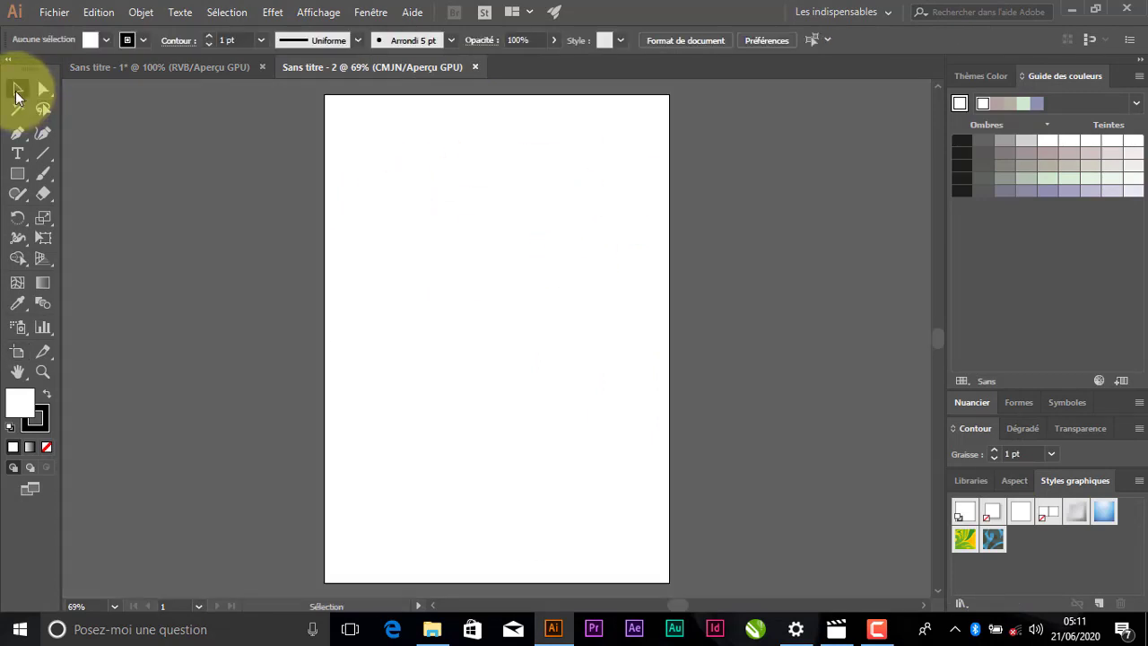
click(186, 72)
click(348, 70)
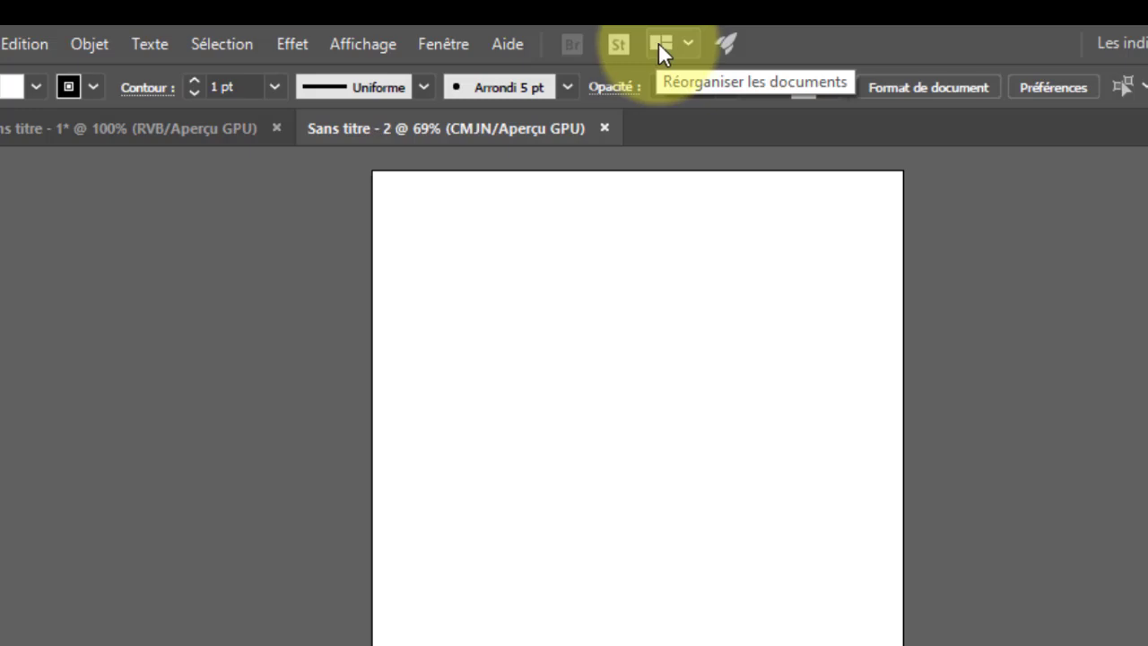
Tile the two open documents side by side in two columns and slightly narrow the Sans titre - 2 pane
click(658, 42)
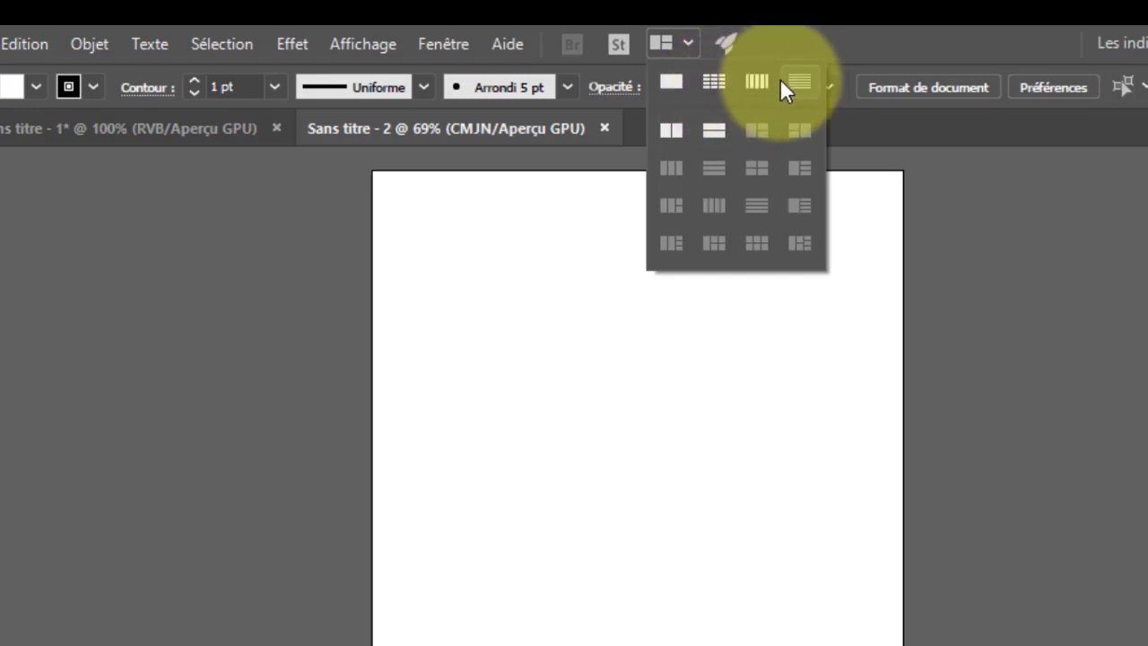
click(667, 128)
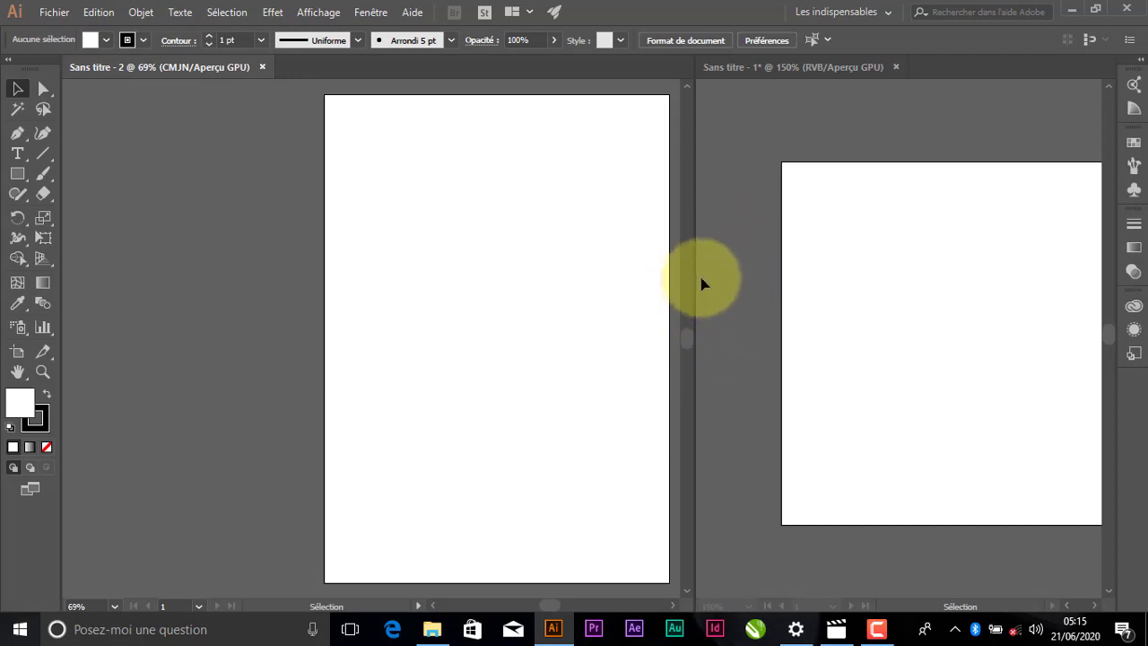
drag(715, 271, 685, 269)
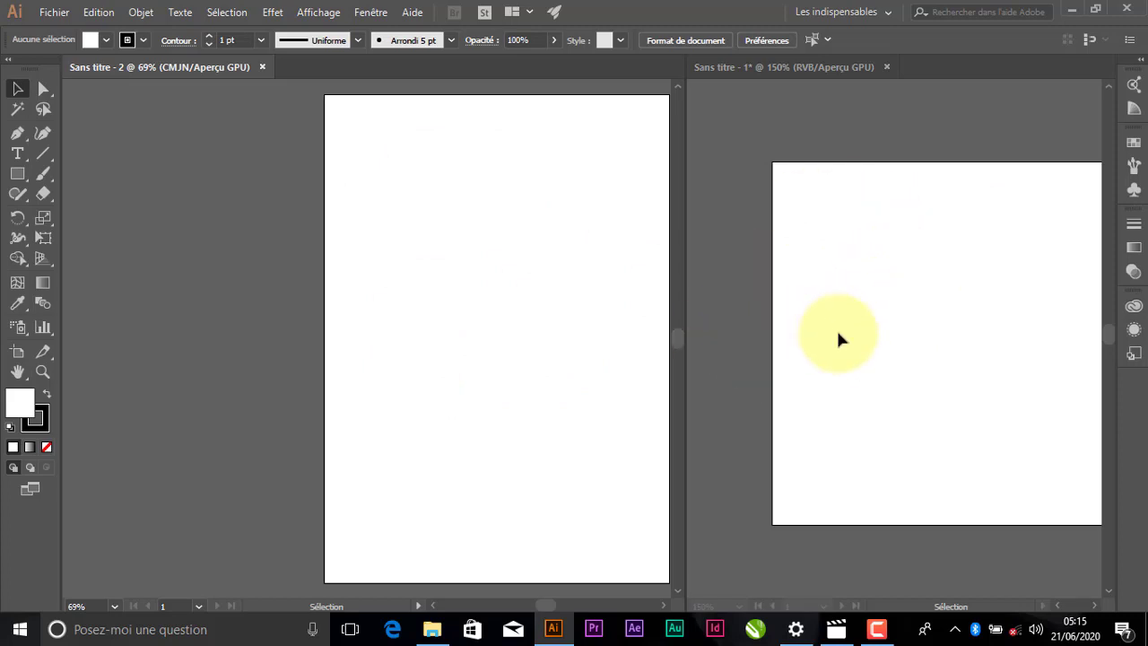
Consolidate the tiled documents into a single view, switch to Sans titre - 1 and return to Sans titre - 2
click(530, 12)
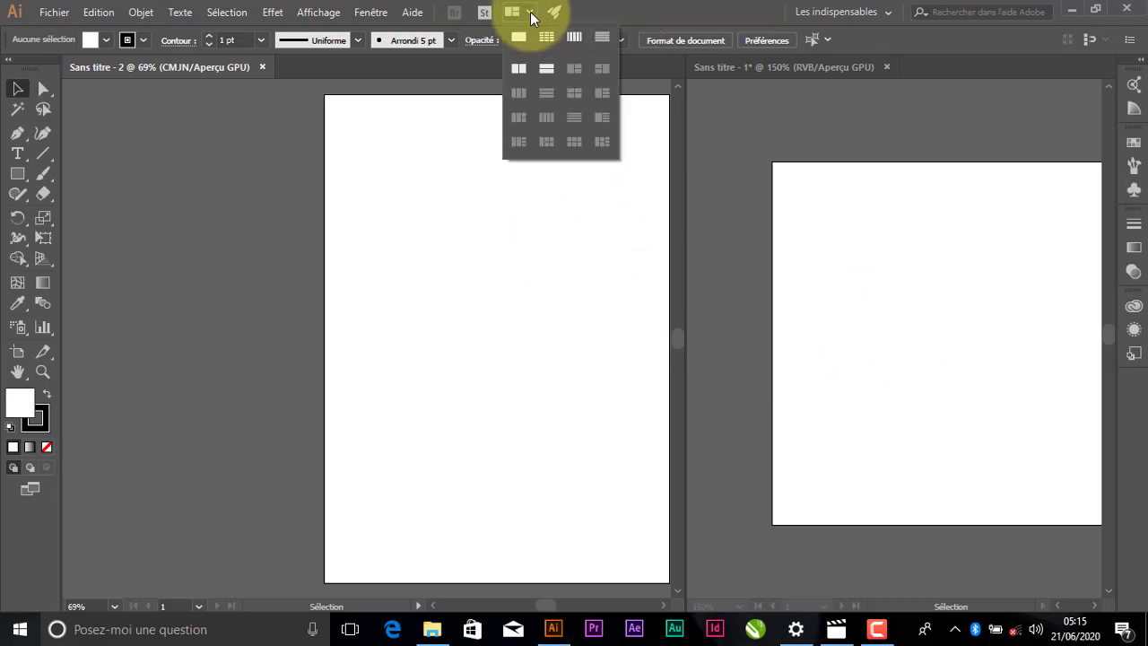
click(524, 35)
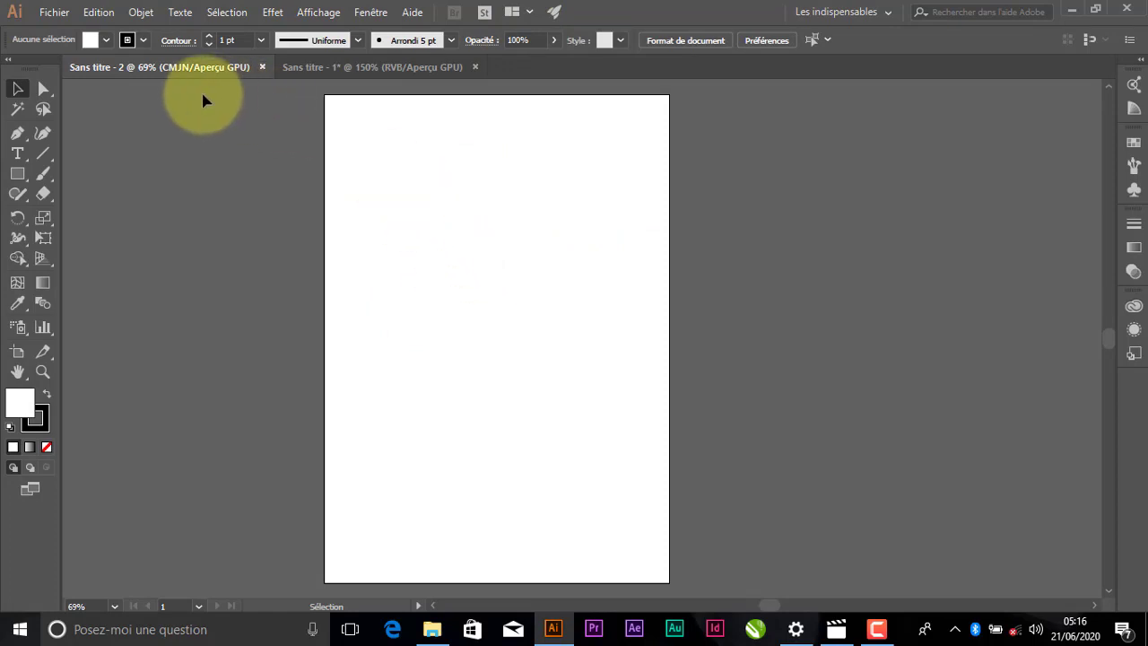
click(322, 67)
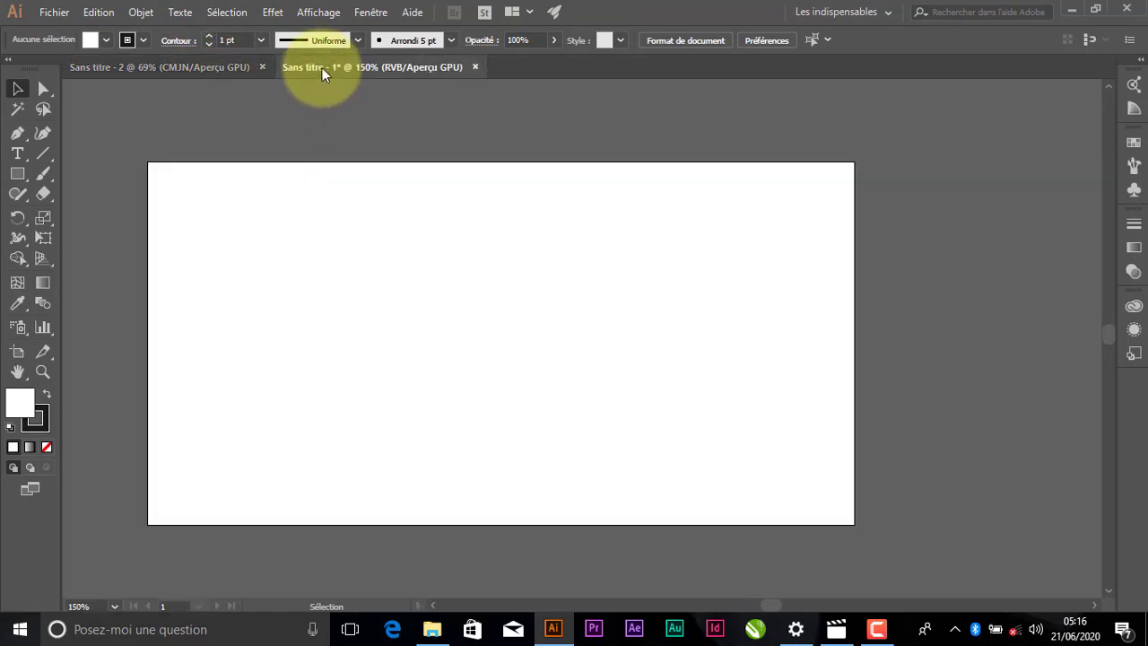
click(226, 68)
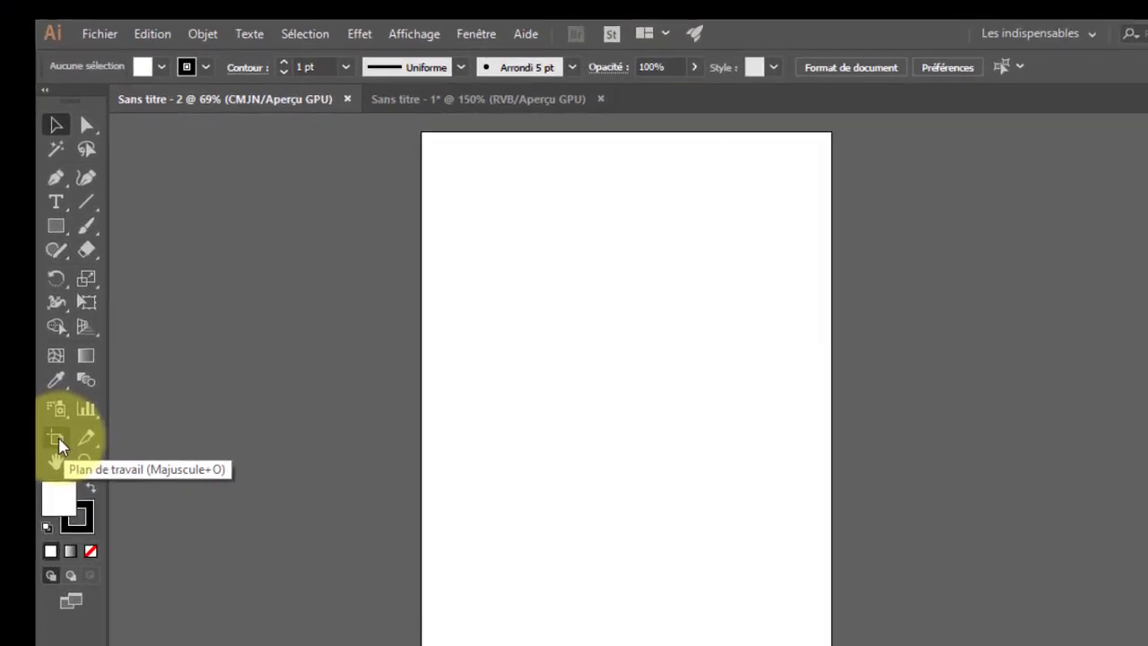
Add a second A4 artboard to the right of Plan de travail 1, at X 219.59 mm and Y 0 mm
click(58, 439)
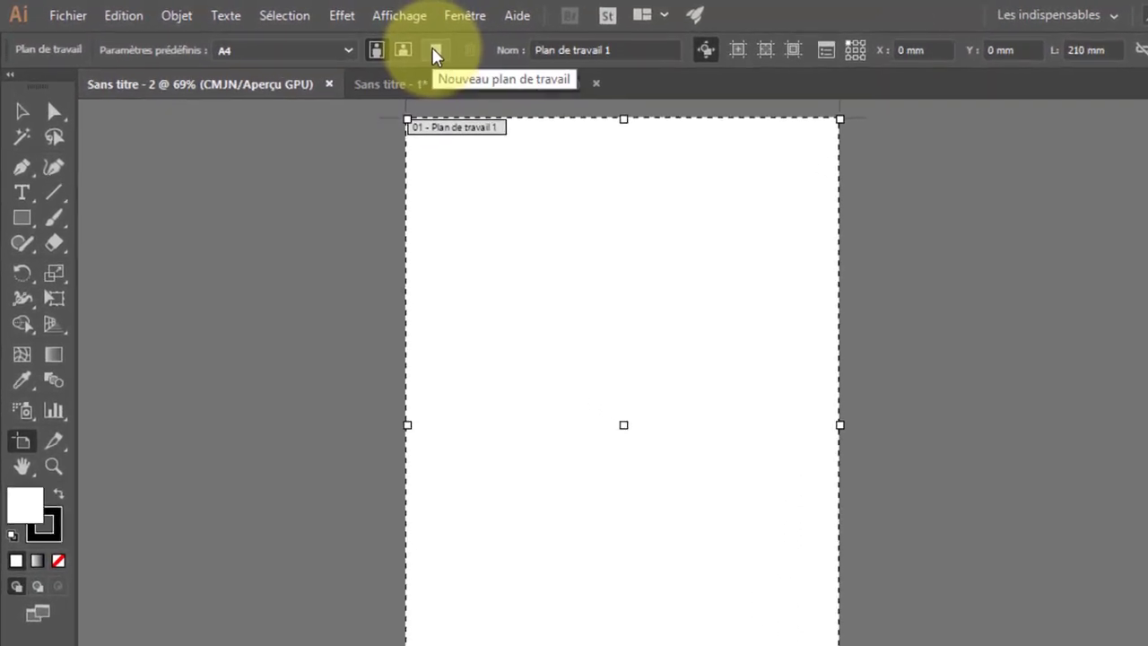
click(454, 55)
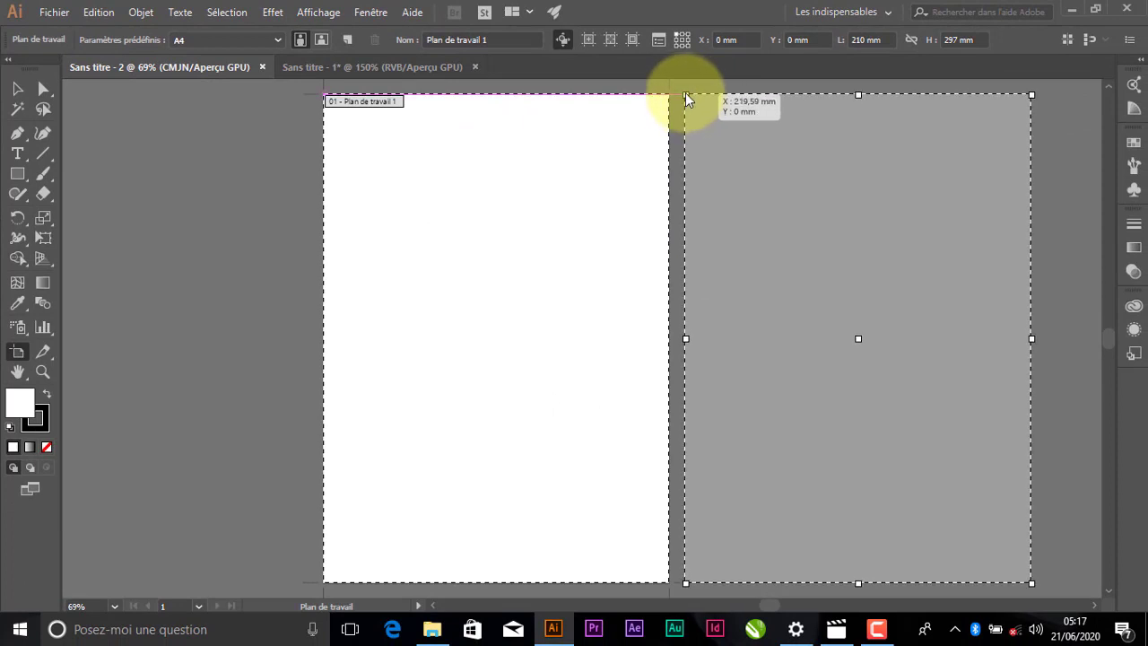
click(686, 99)
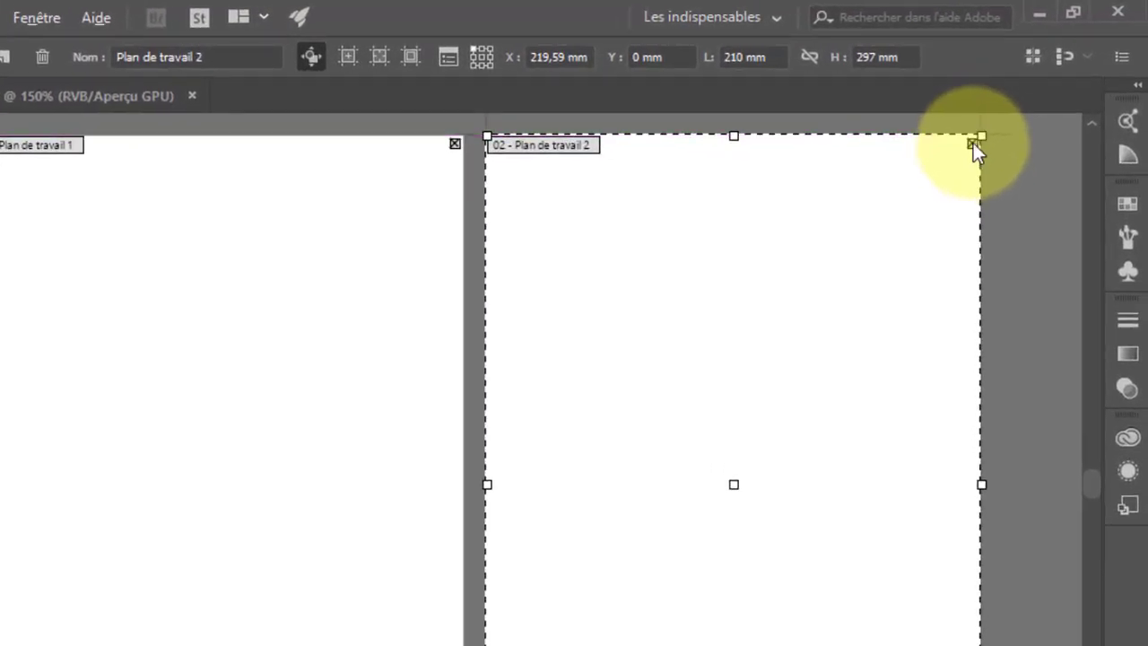
Duplicate Plan de travail 2 to the left of the first artboard and place the copy at about X -222 mm, Y 3 mm
drag(973, 143, 62, 199)
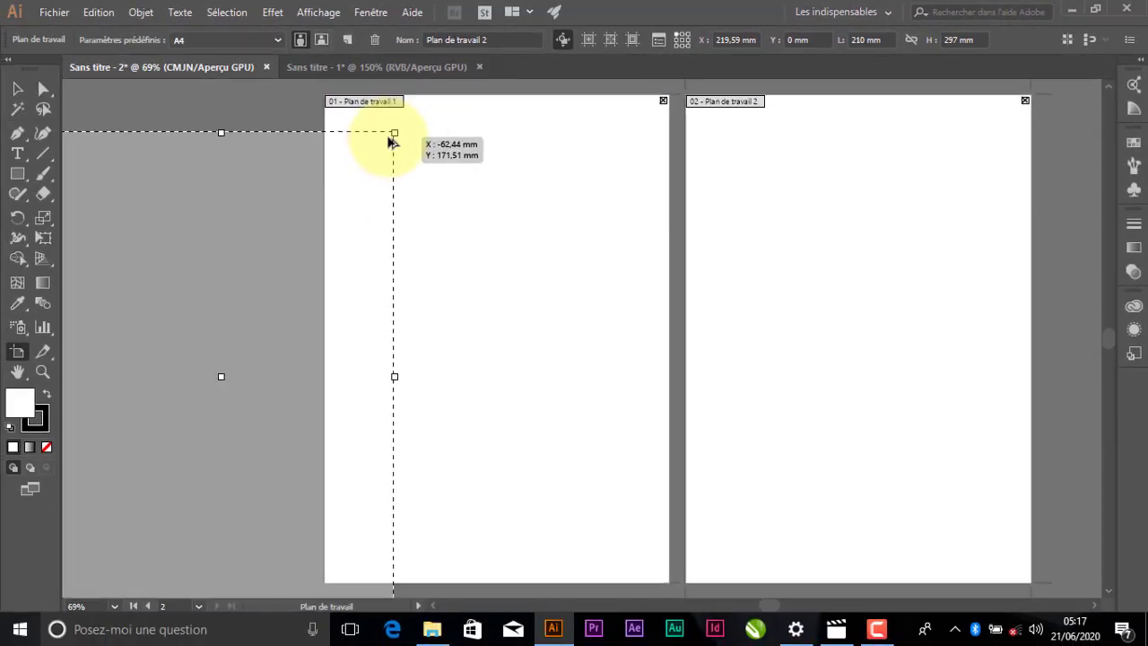
drag(393, 141, 296, 116)
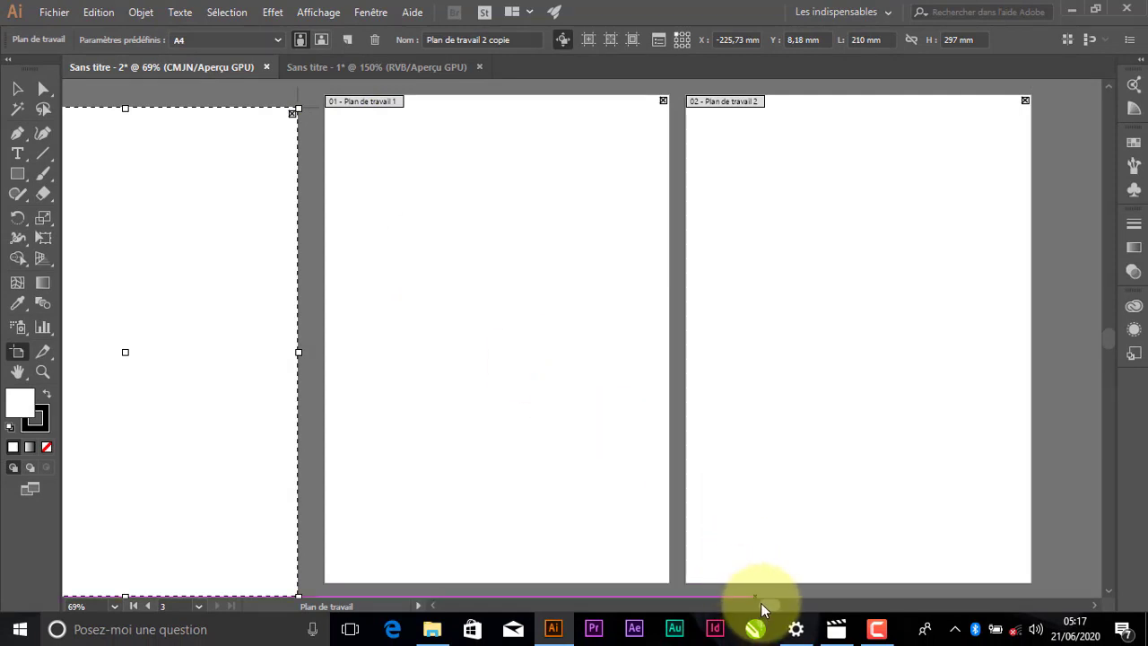
drag(760, 606, 753, 607)
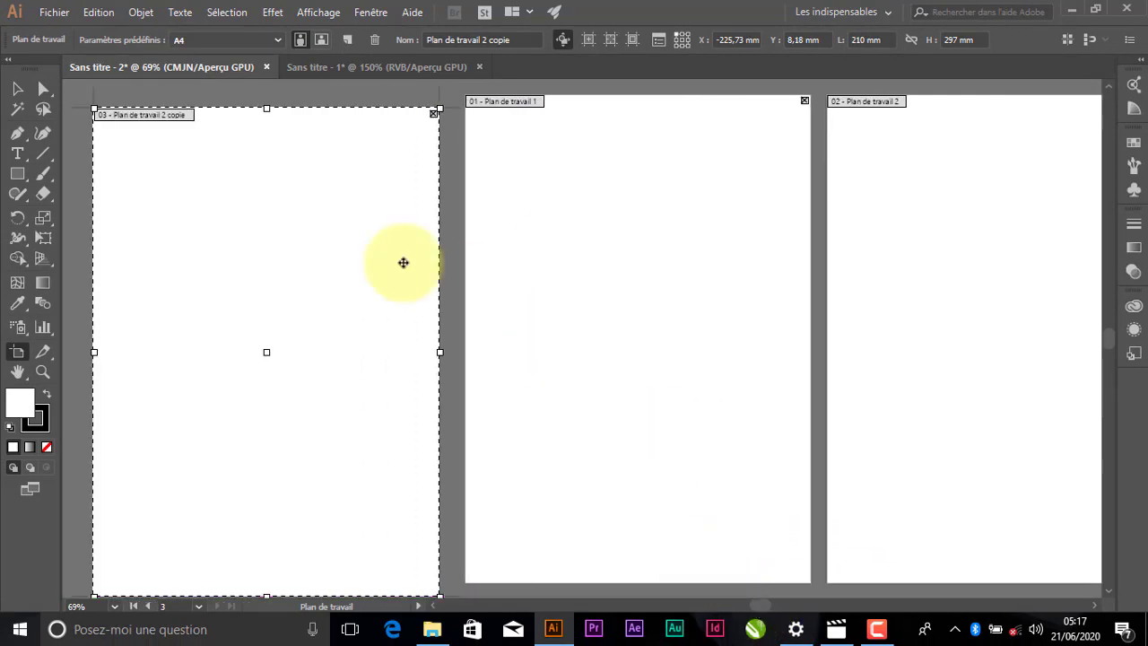
drag(403, 263, 407, 254)
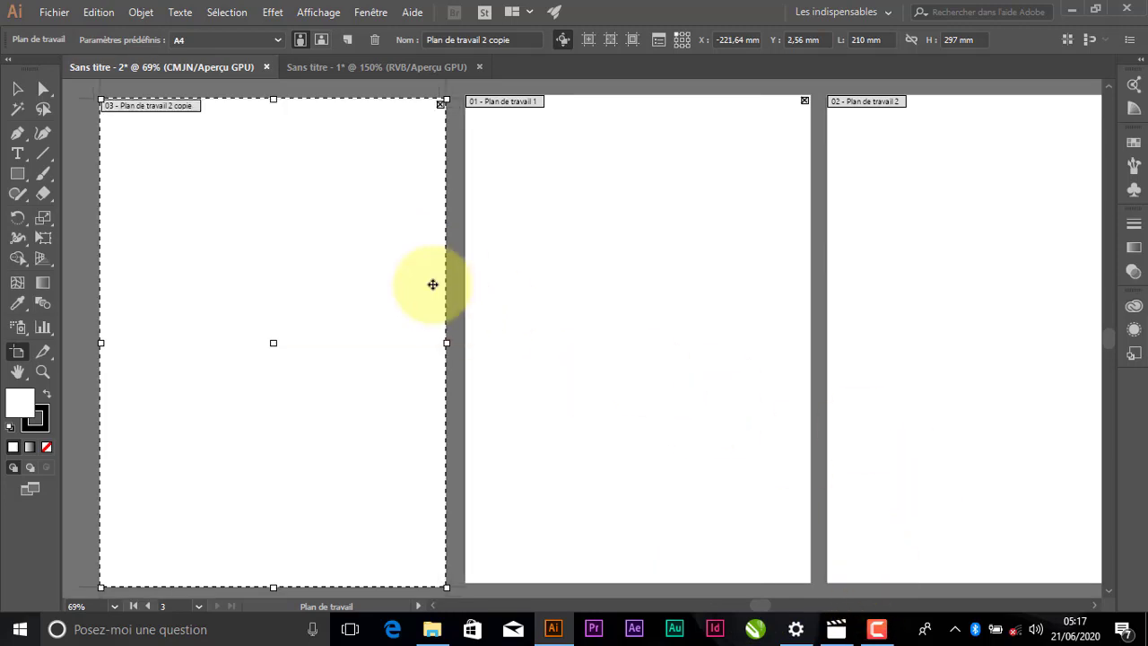
Shorten the duplicated artboard from its top edge to about 112 mm high and move it to about X -233 mm, Y 54 mm
click(274, 41)
click(274, 41)
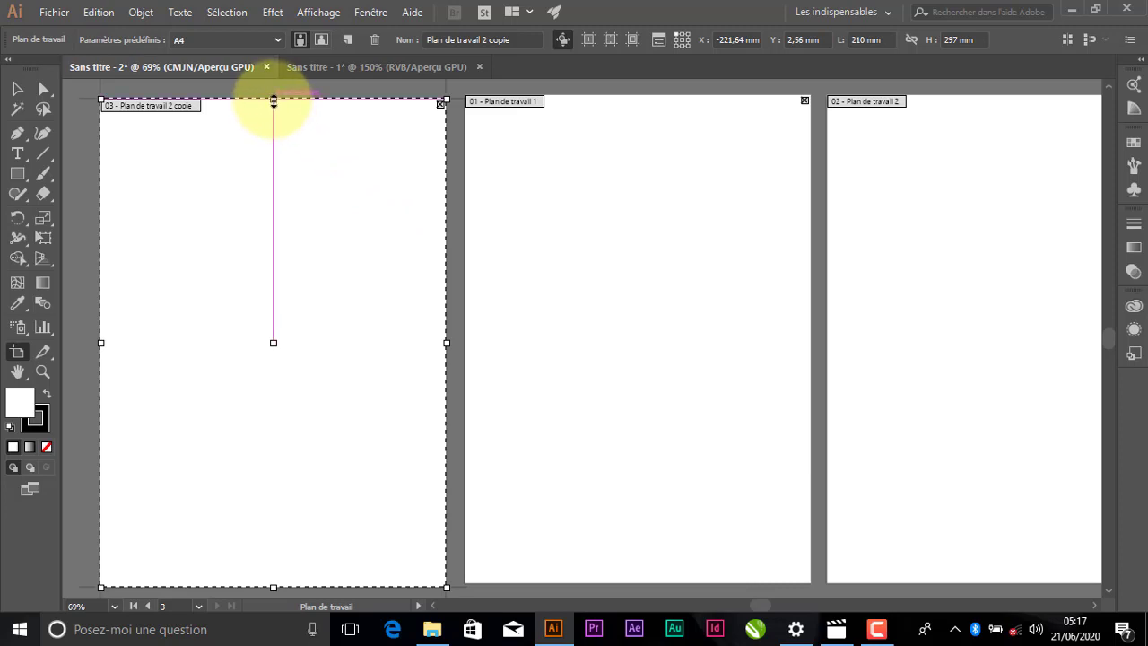
drag(274, 101, 301, 207)
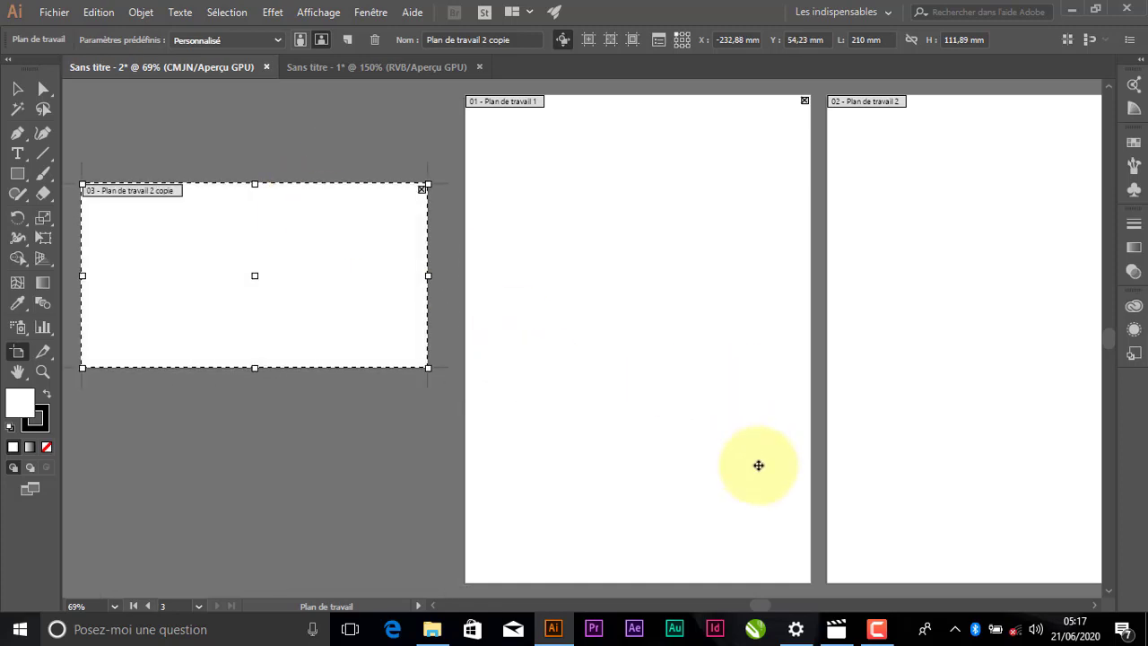
Show the floating Calques panel and move it clear of the middle of the second artboard
mouse_move(751, 605)
mouse_down()
mouse_move(781, 604)
mouse_move(756, 604)
mouse_move(765, 597)
mouse_up()
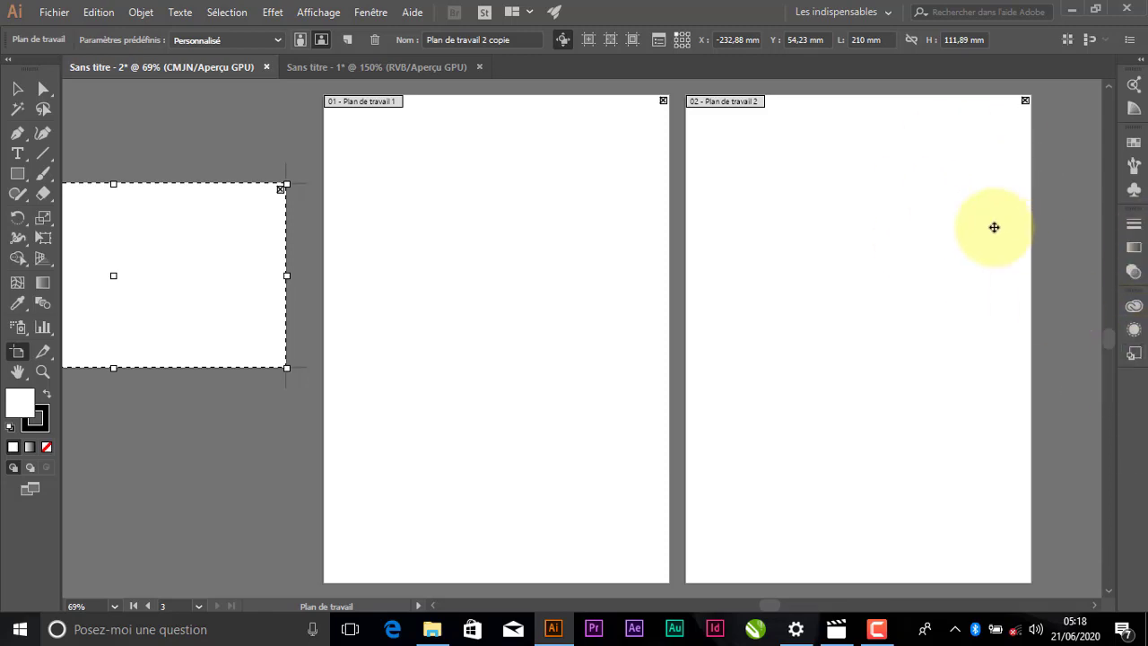
click(371, 16)
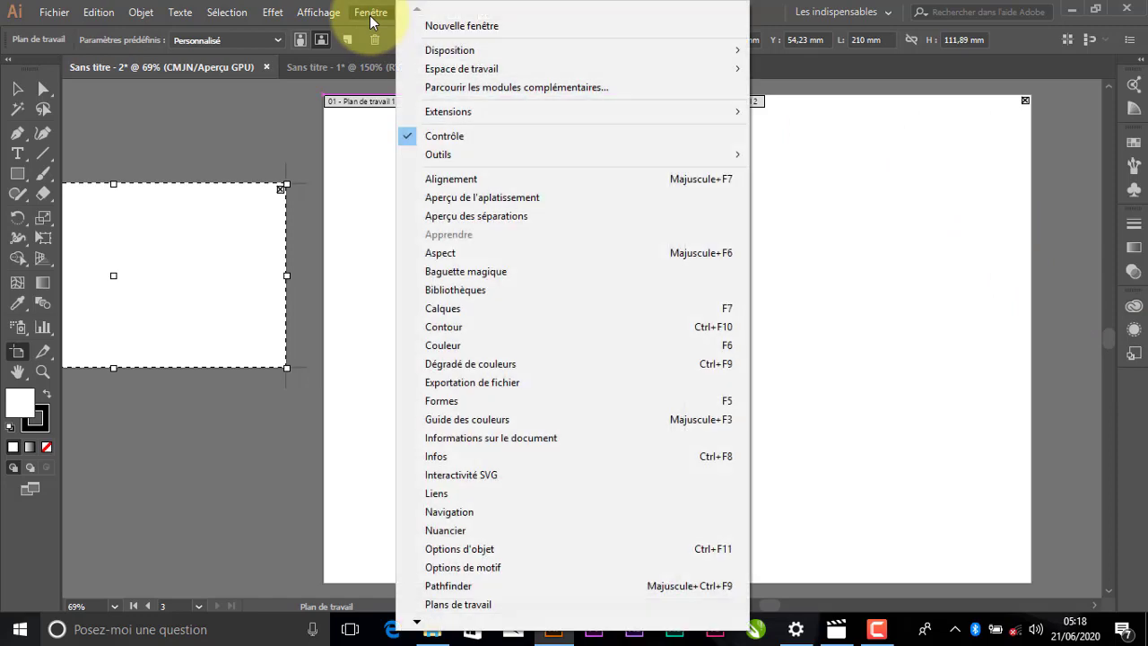
click(459, 309)
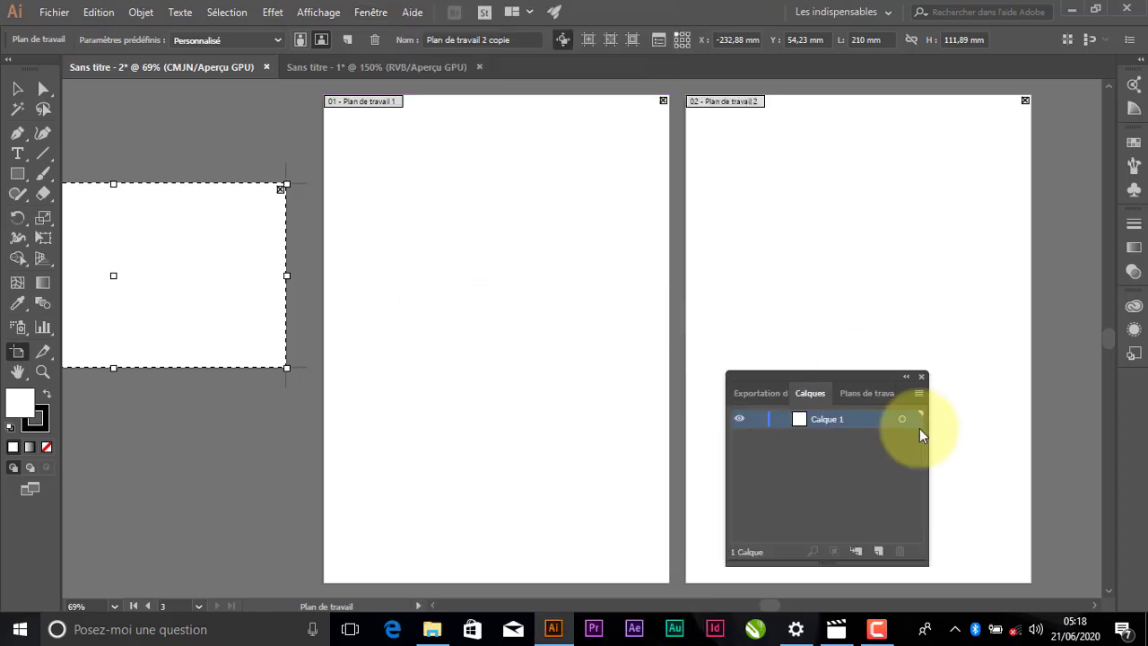
drag(846, 377, 1006, 353)
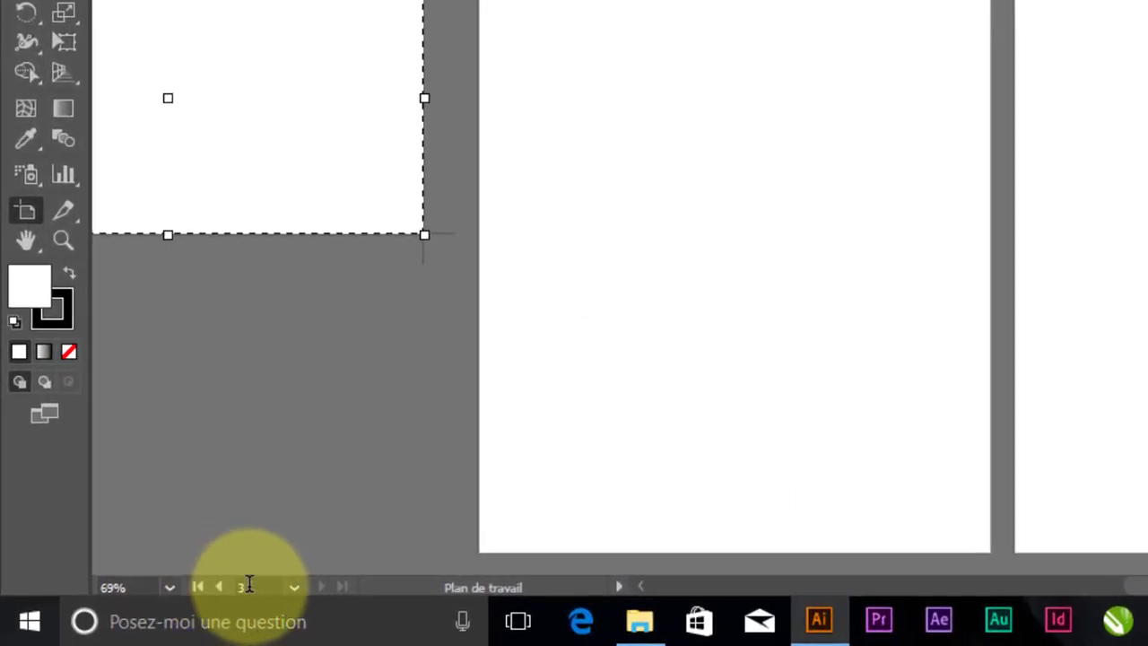
Navigate through the document's artboards by number, going to artboard 2, artboard 3 and back to artboard 1
click(293, 587)
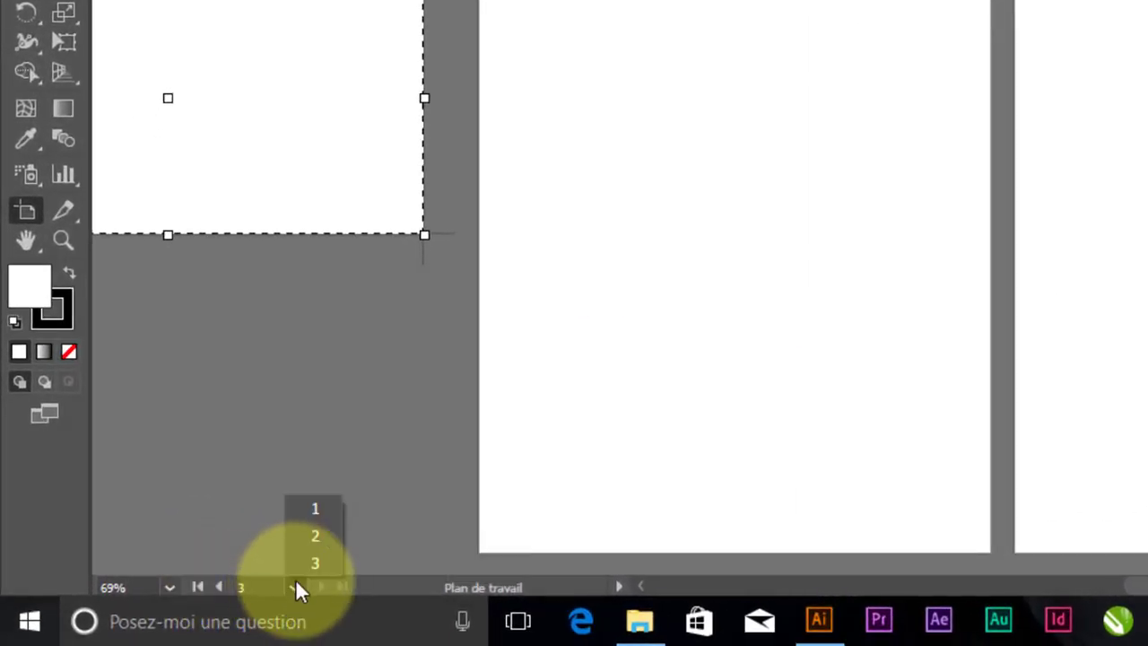
click(316, 536)
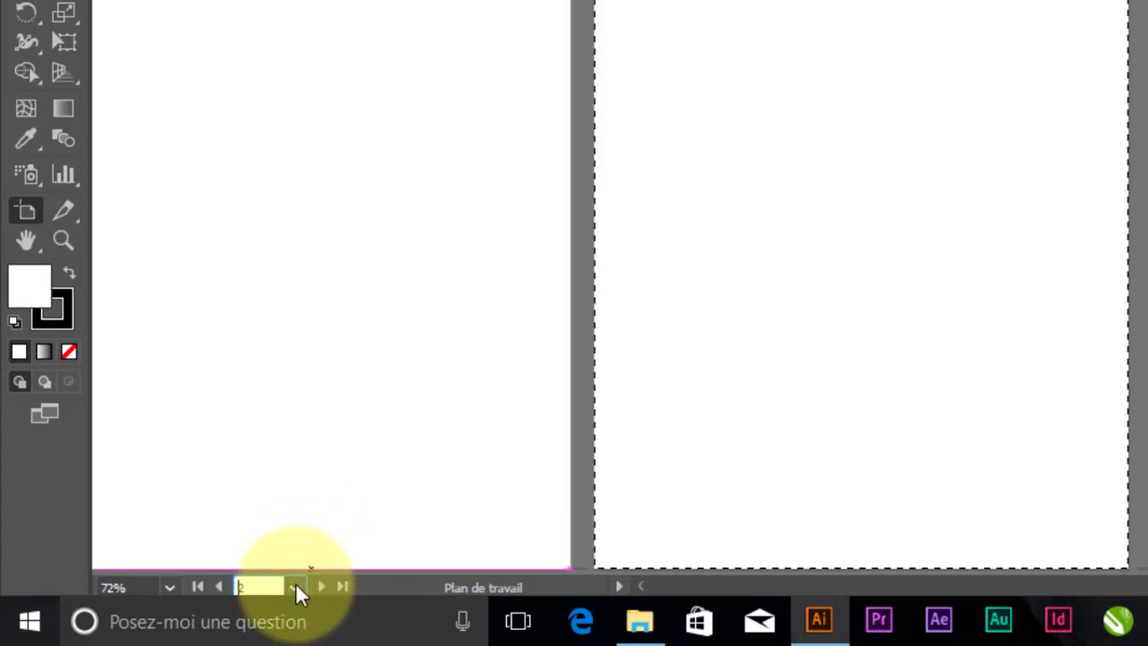
click(294, 587)
click(315, 563)
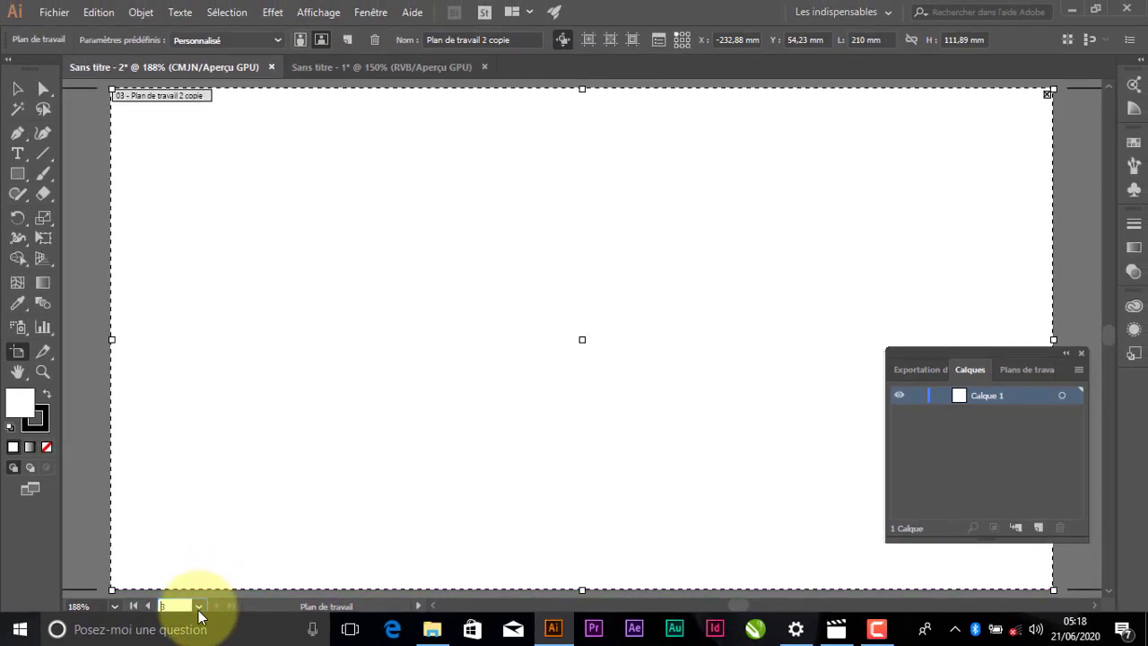
click(199, 608)
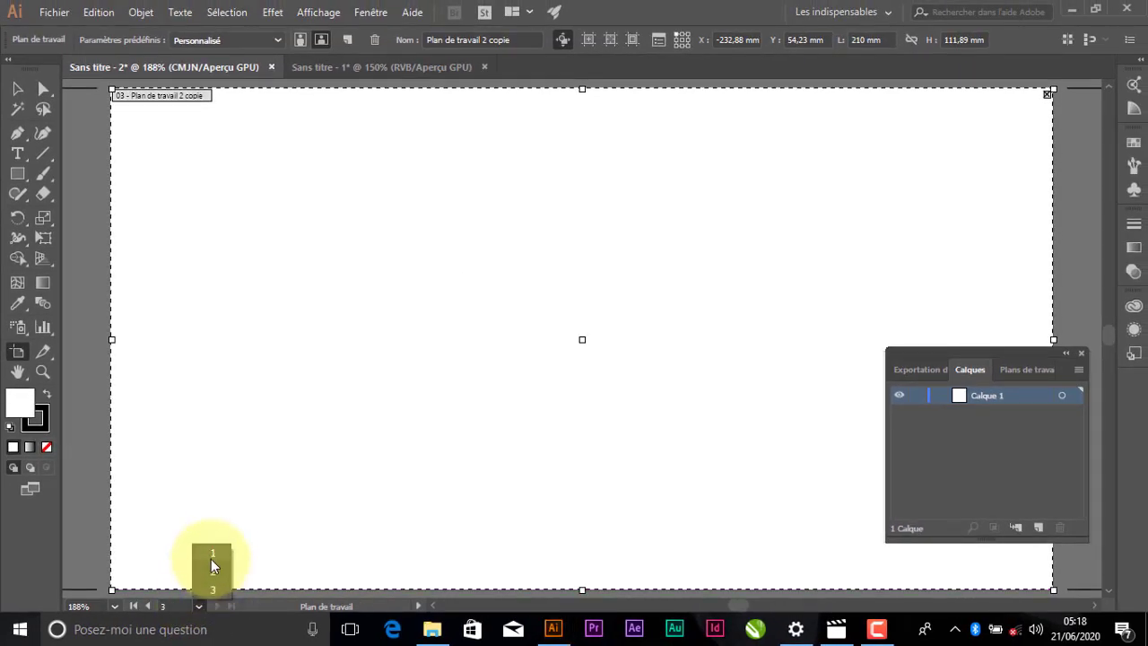
click(215, 551)
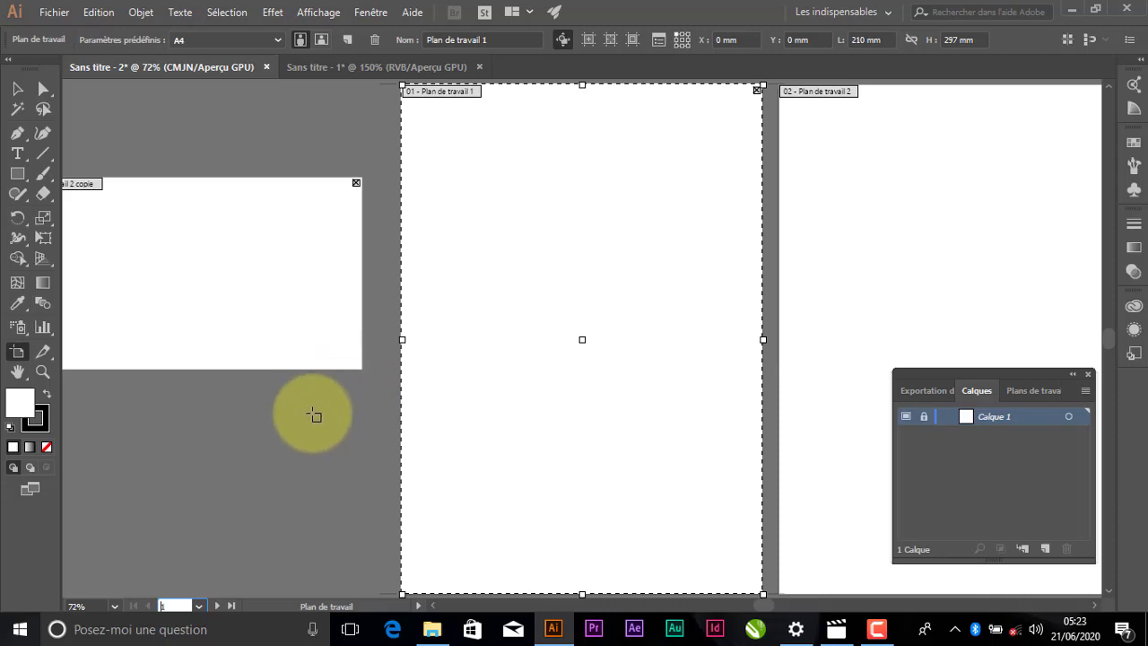
Draw a fourth artboard about 169 x 95 mm, place it below the duplicated one and check the artboard navigation list
click(16, 353)
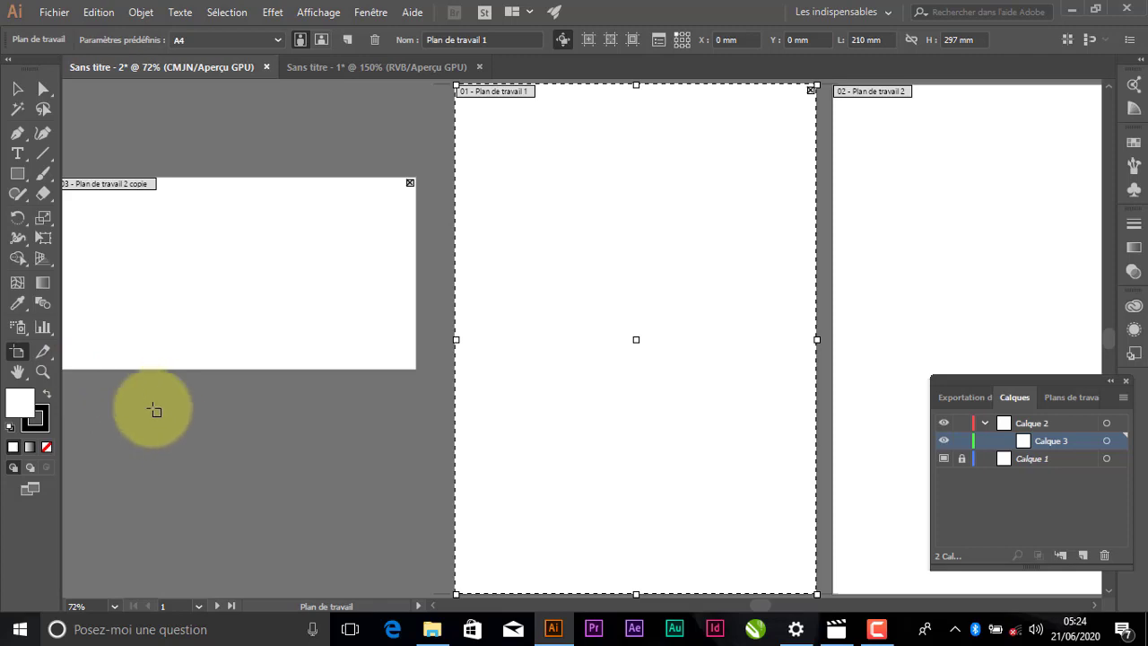
drag(154, 409, 446, 573)
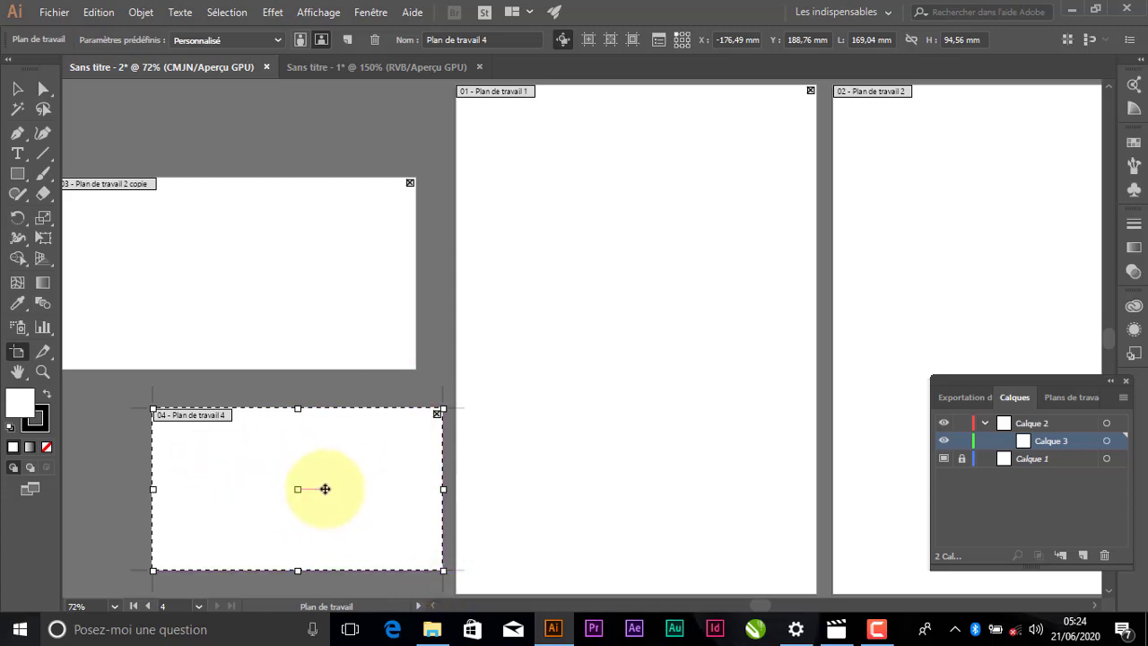
drag(325, 488, 269, 471)
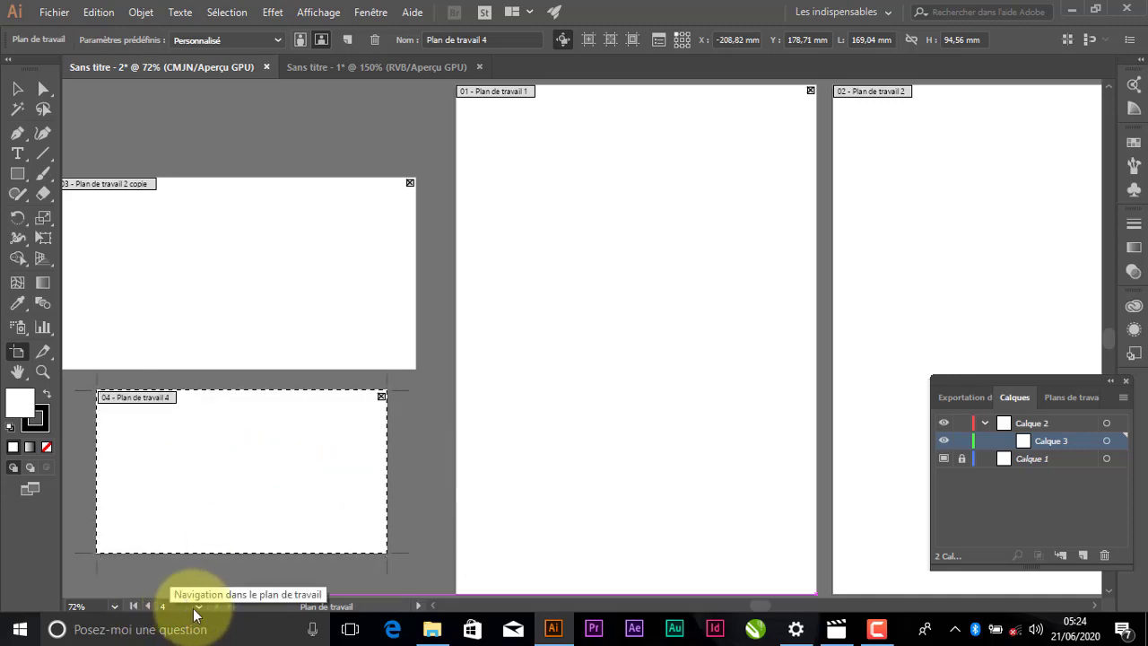
click(200, 607)
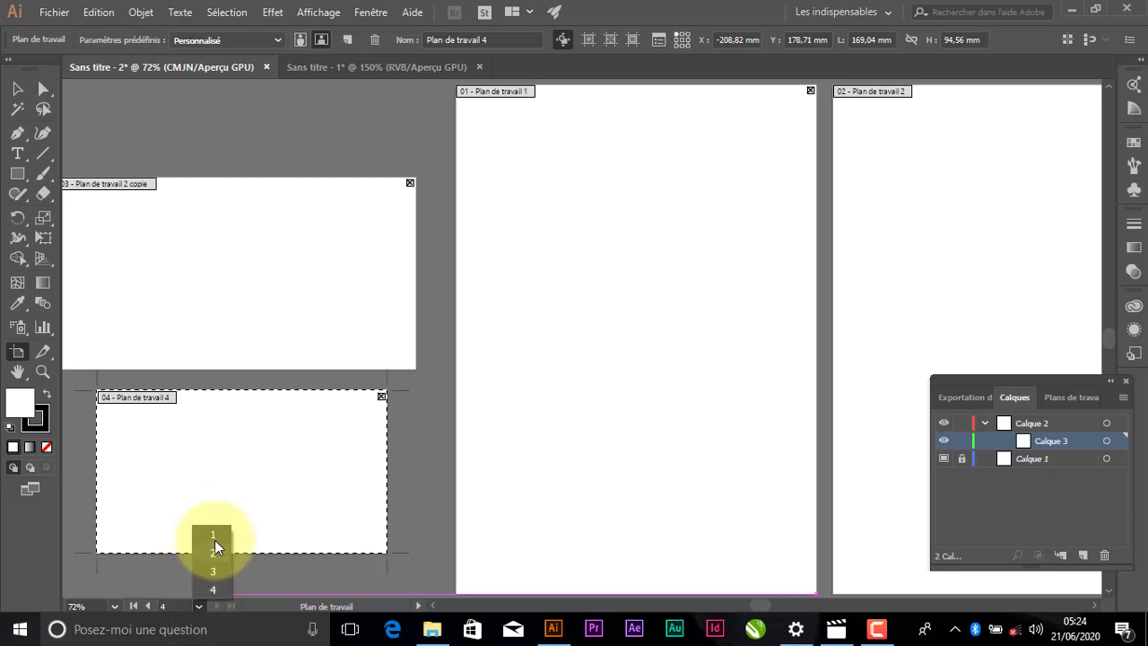
click(197, 608)
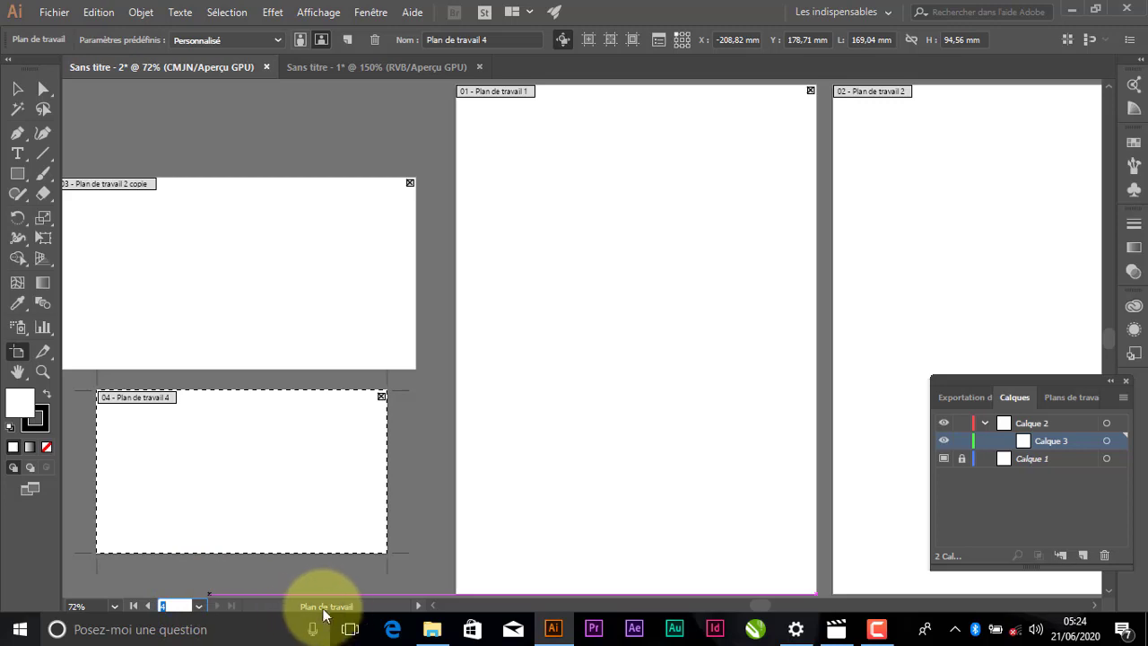
Delete the artboards Plan de travail 1 and Plan de travail 4
click(665, 500)
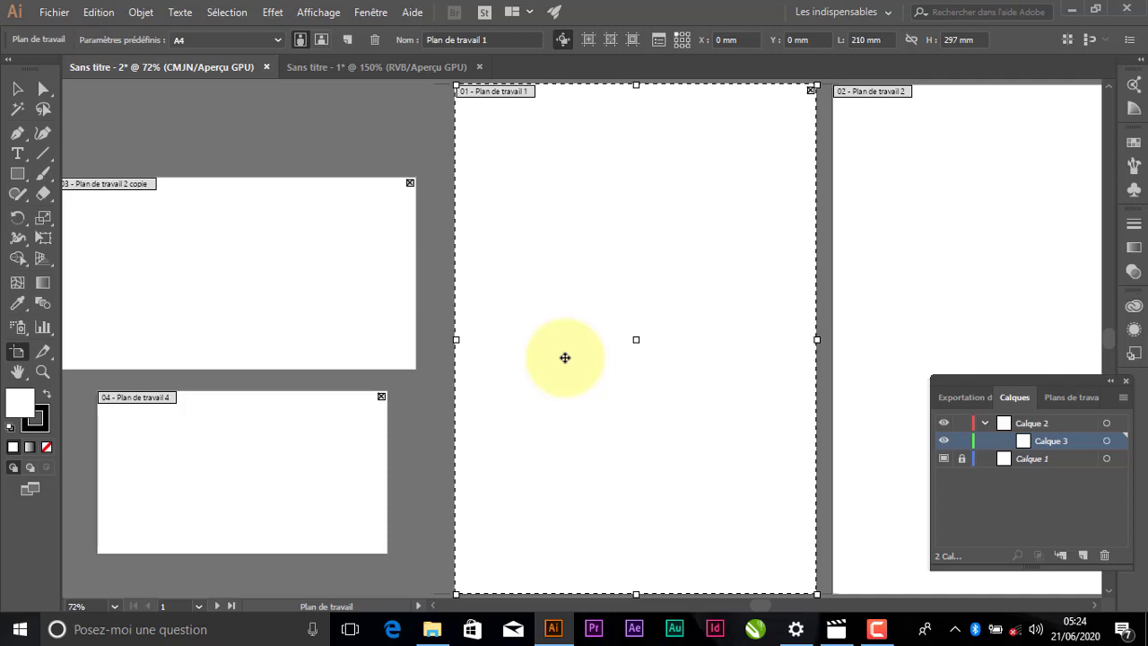
key(Delete)
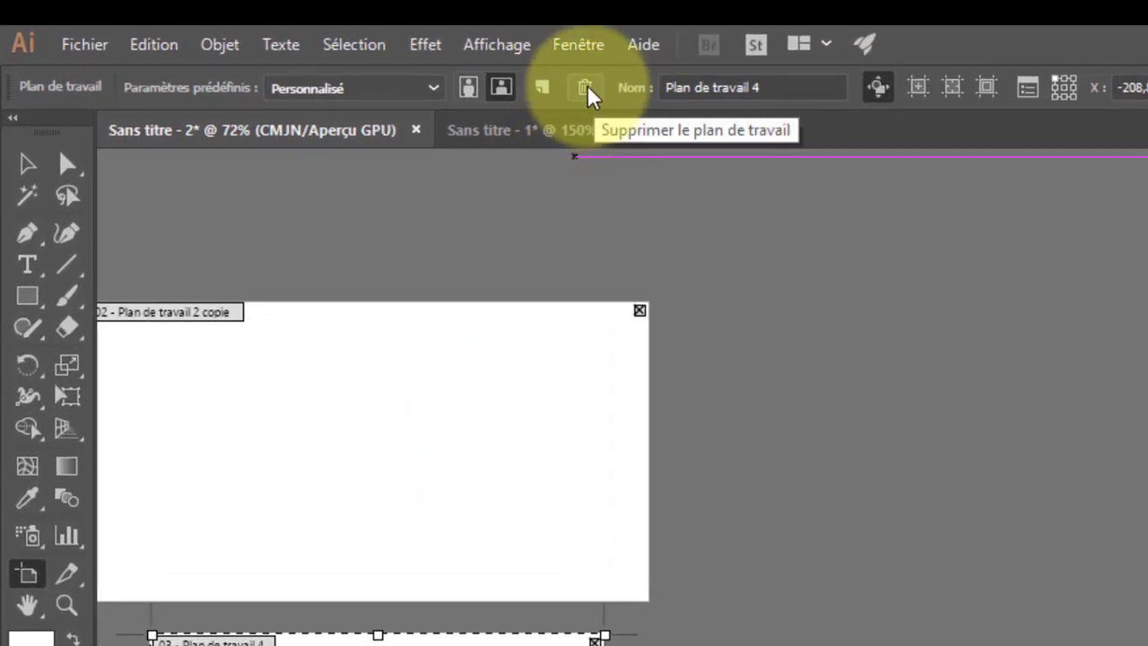
click(584, 88)
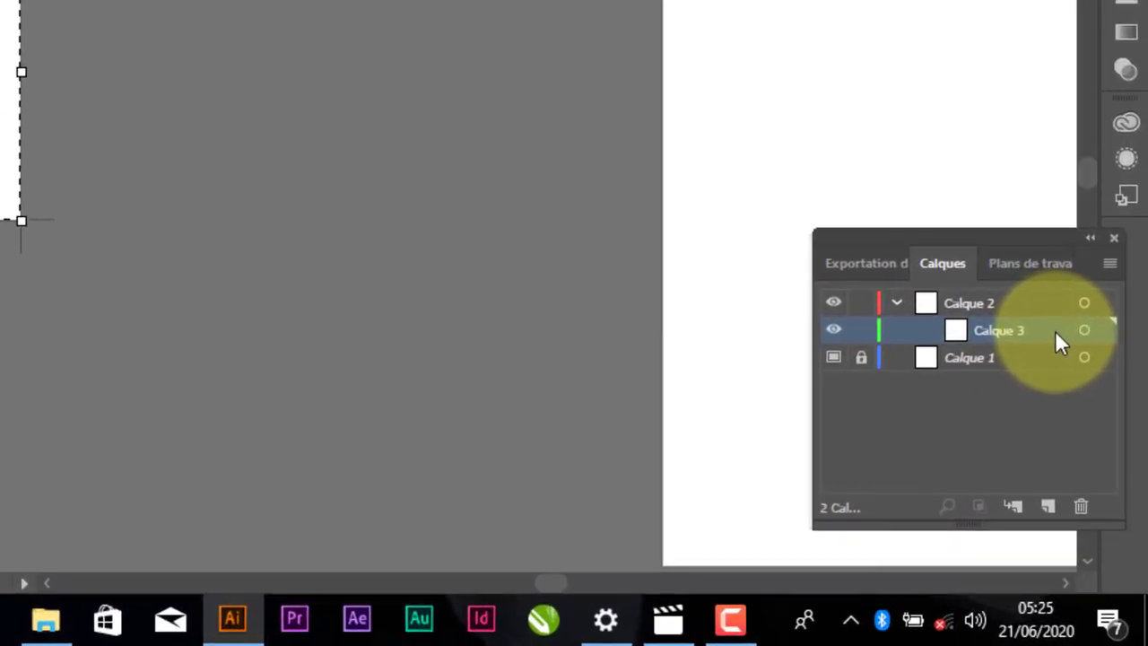
Delete the sublayer Calque 3 from Calque 2 and leave artboard editing for the Selection tool
drag(1054, 331, 1082, 507)
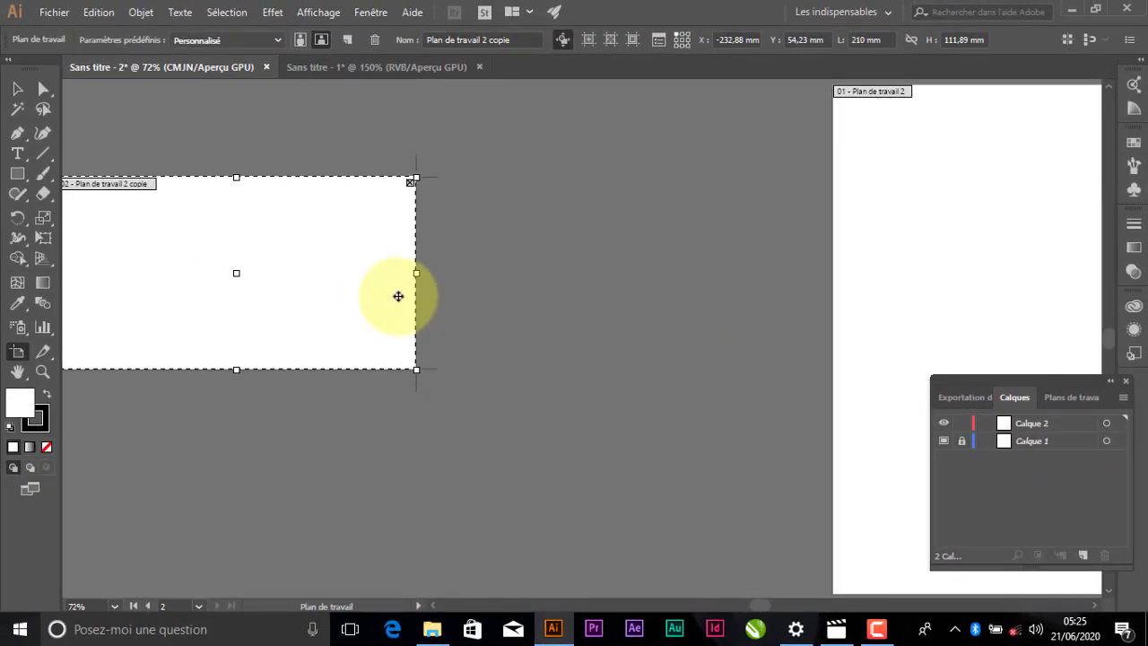
click(17, 88)
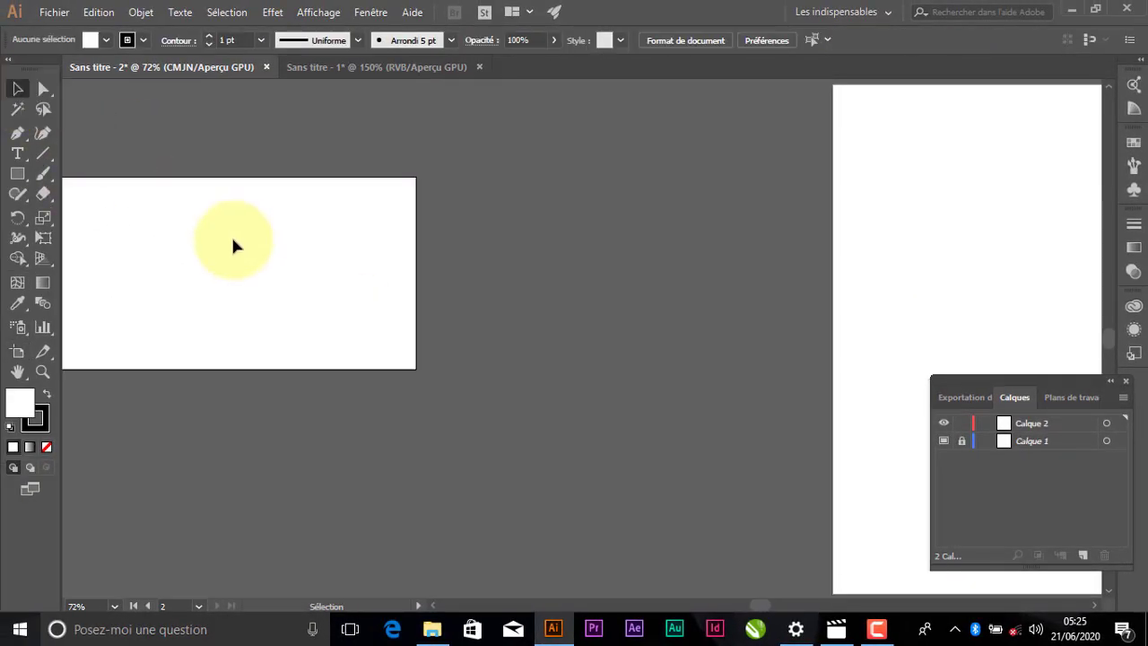
Move the artboard Plan de travail 2 copie close beside Plan de travail 2 and draw a new artboard below it
click(18, 350)
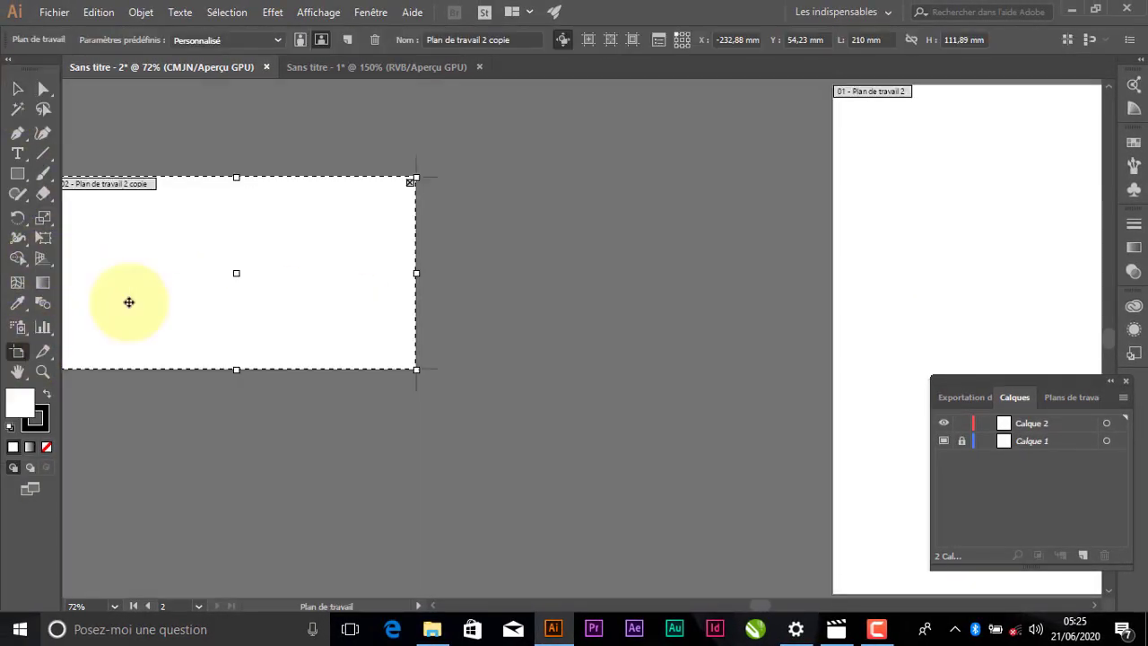
drag(311, 238, 700, 213)
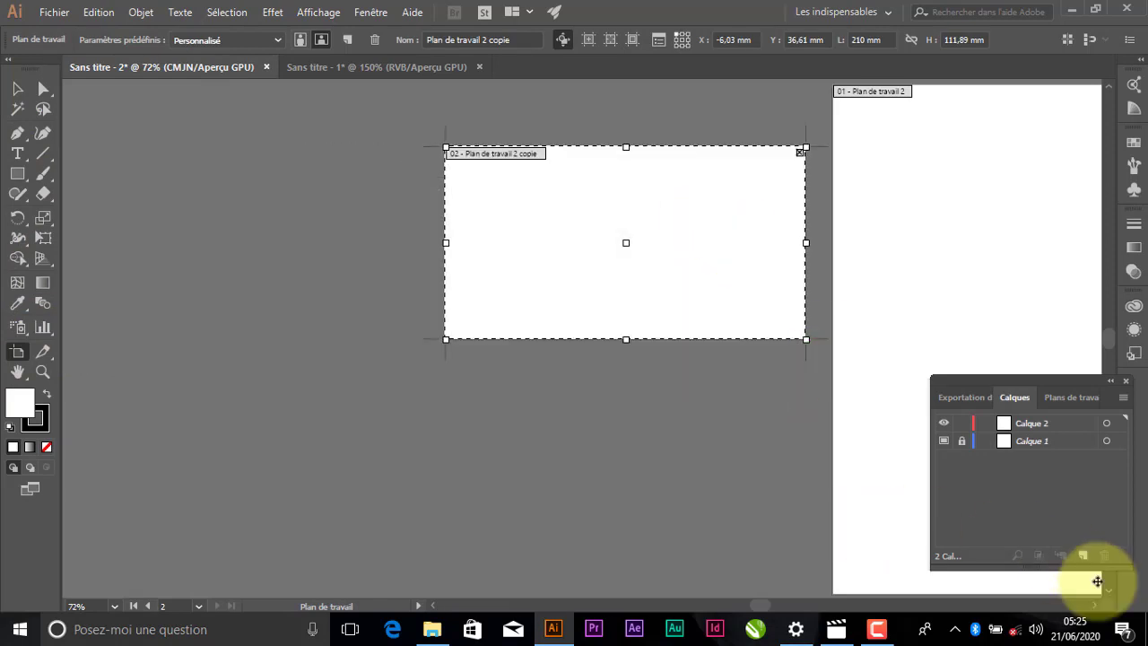
click(1099, 607)
drag(1099, 611, 1100, 612)
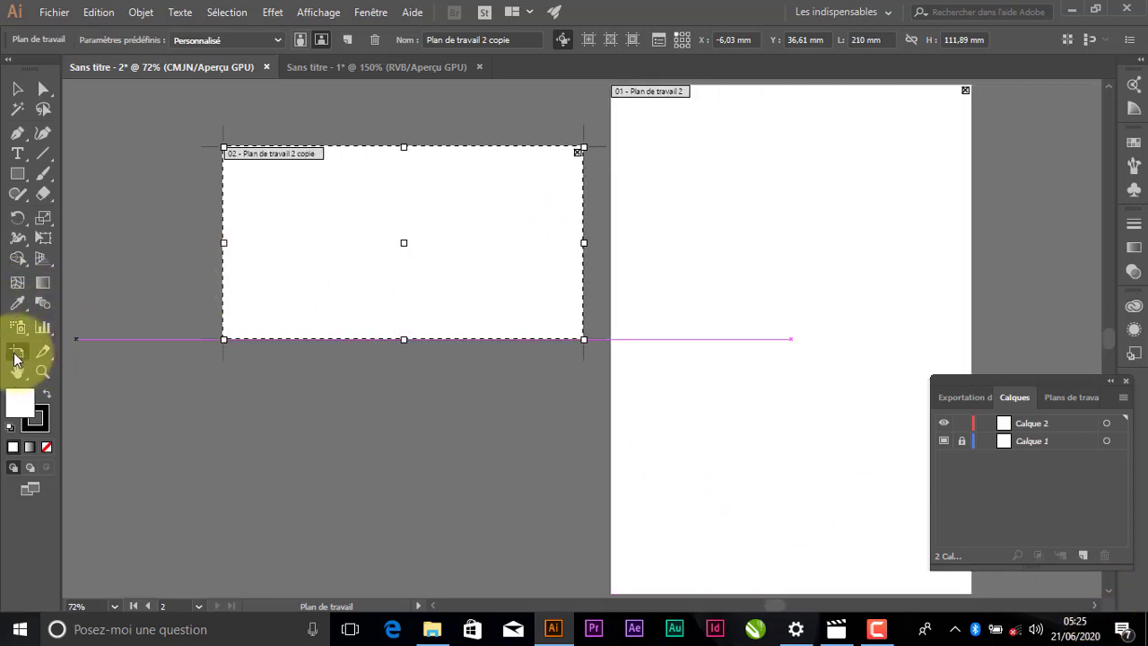
drag(205, 380, 572, 576)
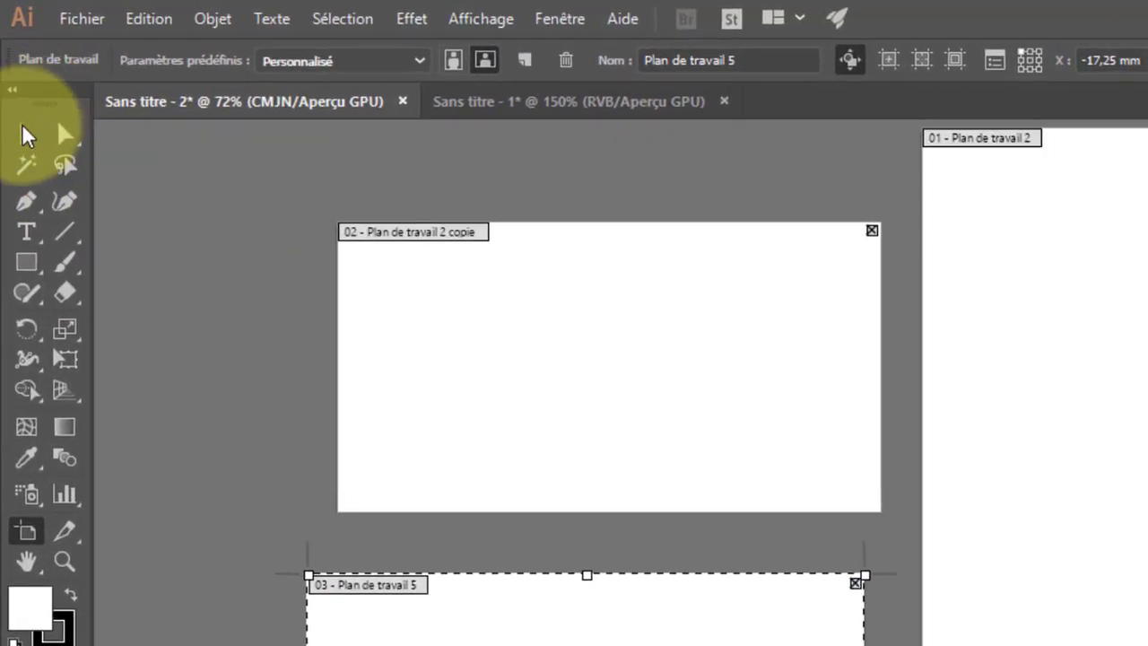
click(17, 89)
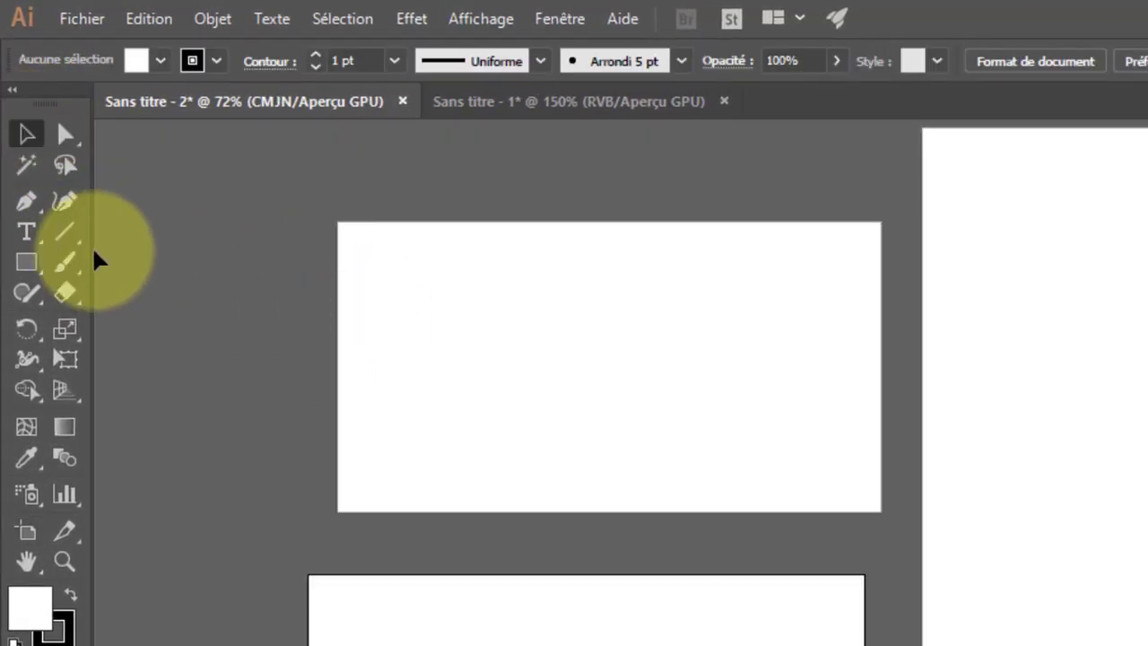
Draw a wide rectangle on the artboard Plan de travail 2 copie, fill it with Rouge CMJN and deselect it
click(26, 260)
drag(360, 340, 705, 441)
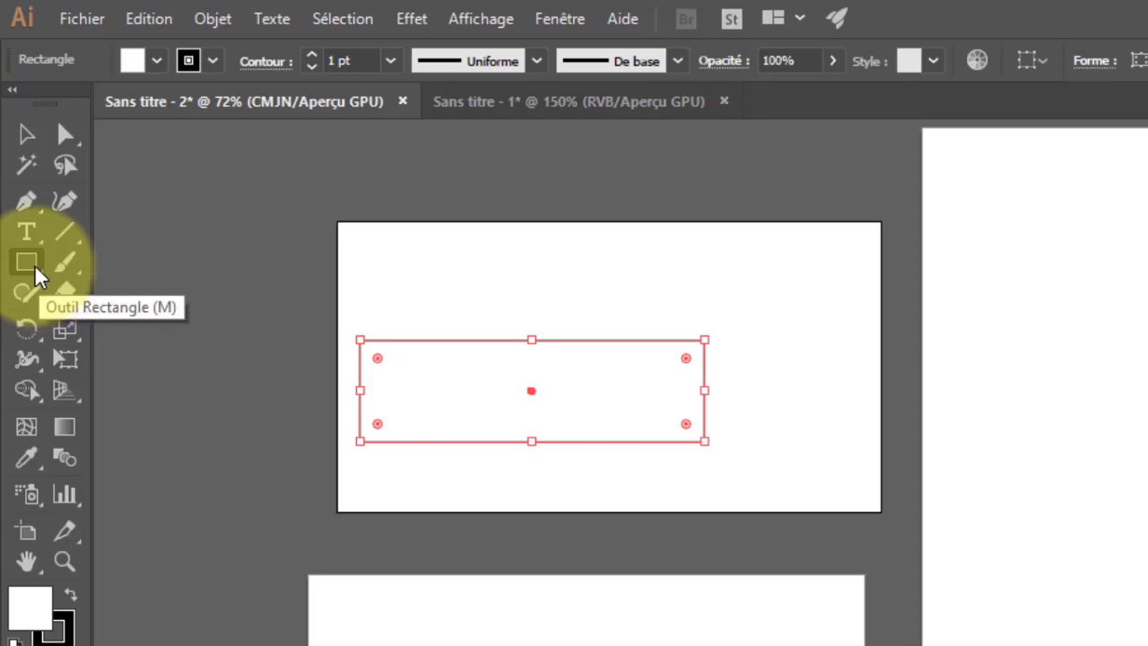
click(133, 60)
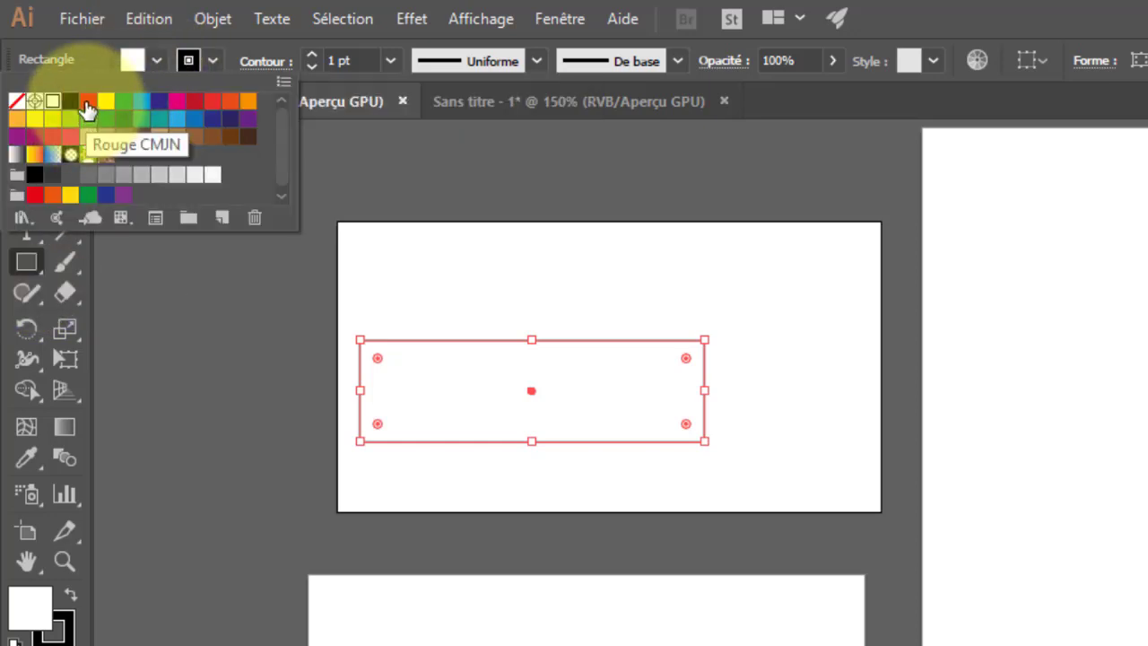
click(88, 100)
click(156, 60)
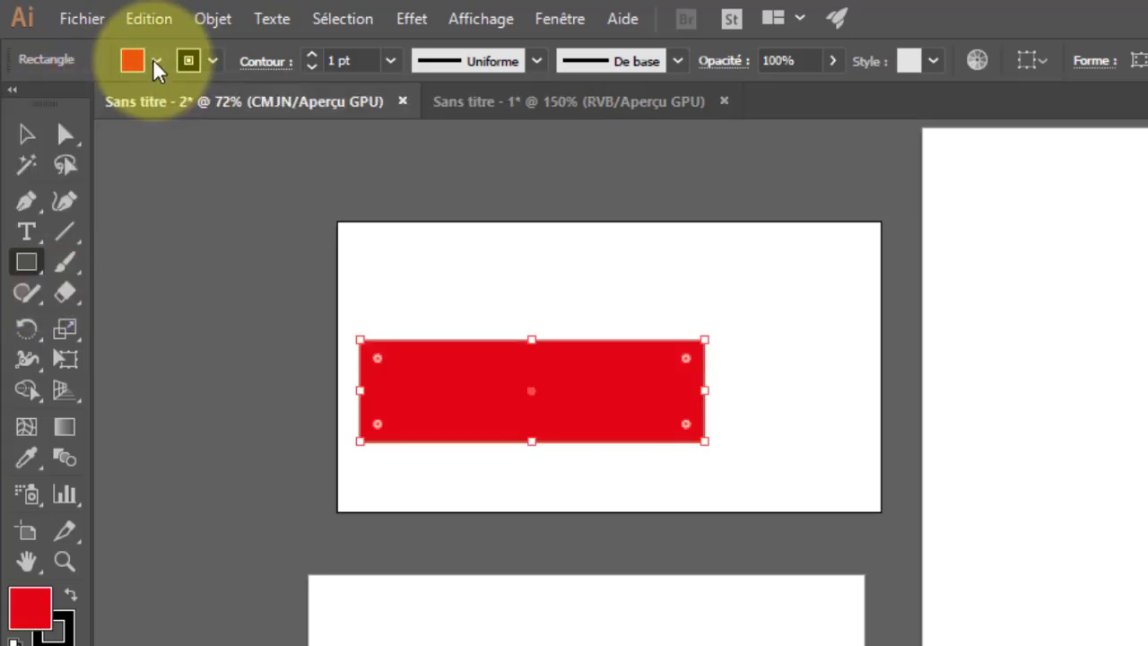
click(25, 137)
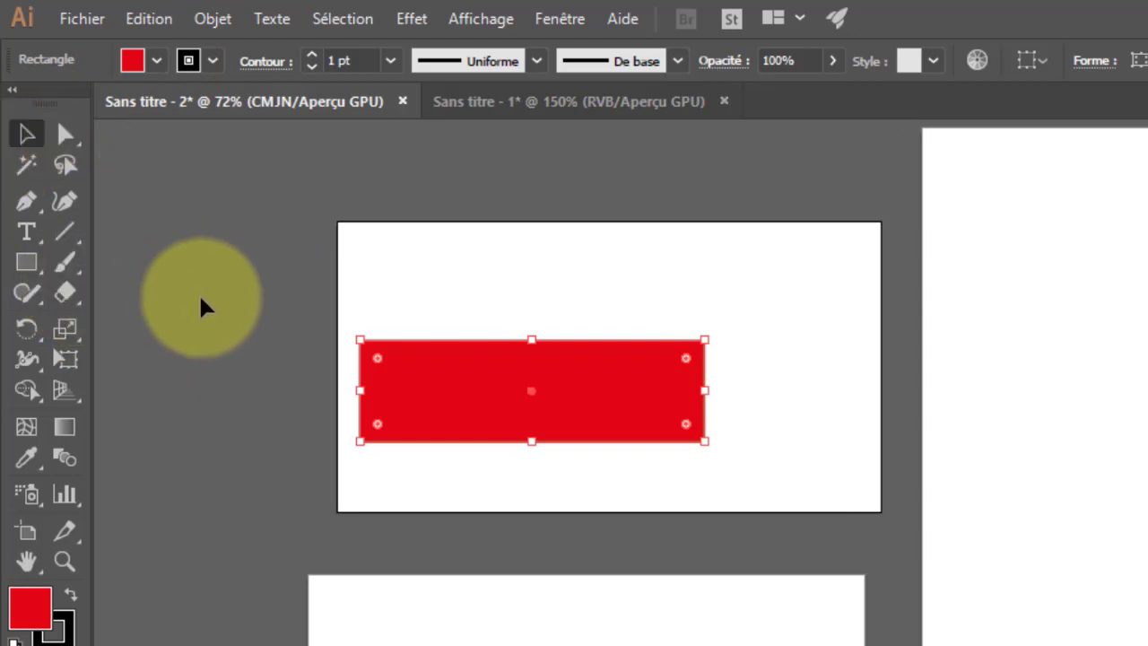
click(323, 301)
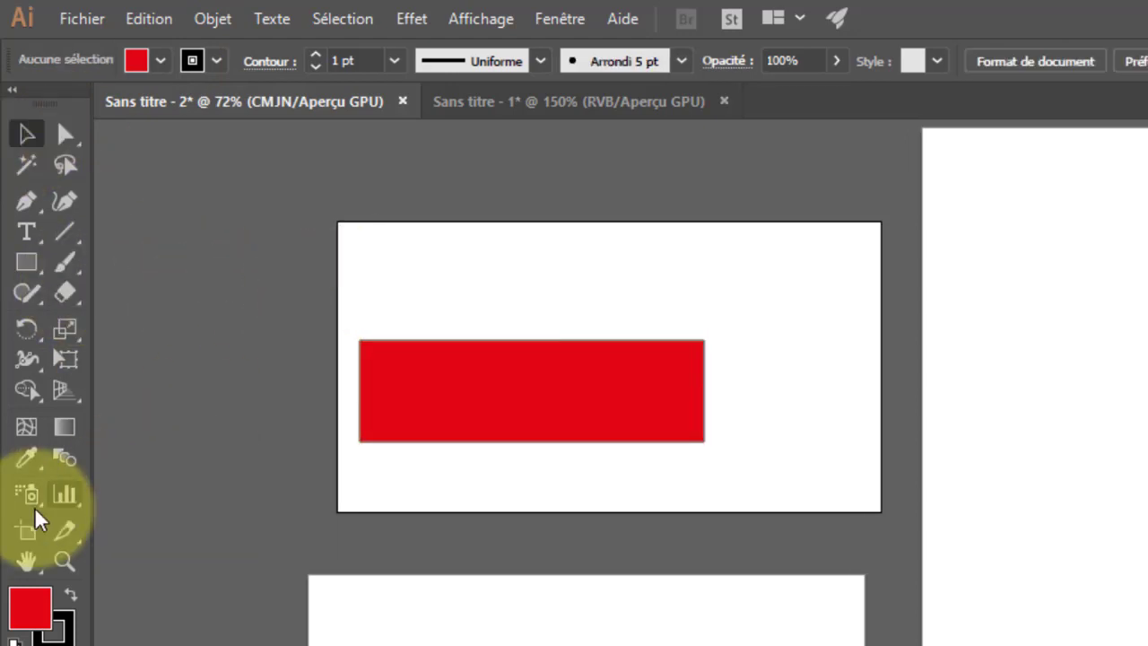
Move the artboard Plan de travail 2 copie together with its red rectangle, keeping it above Plan de travail 5
click(25, 531)
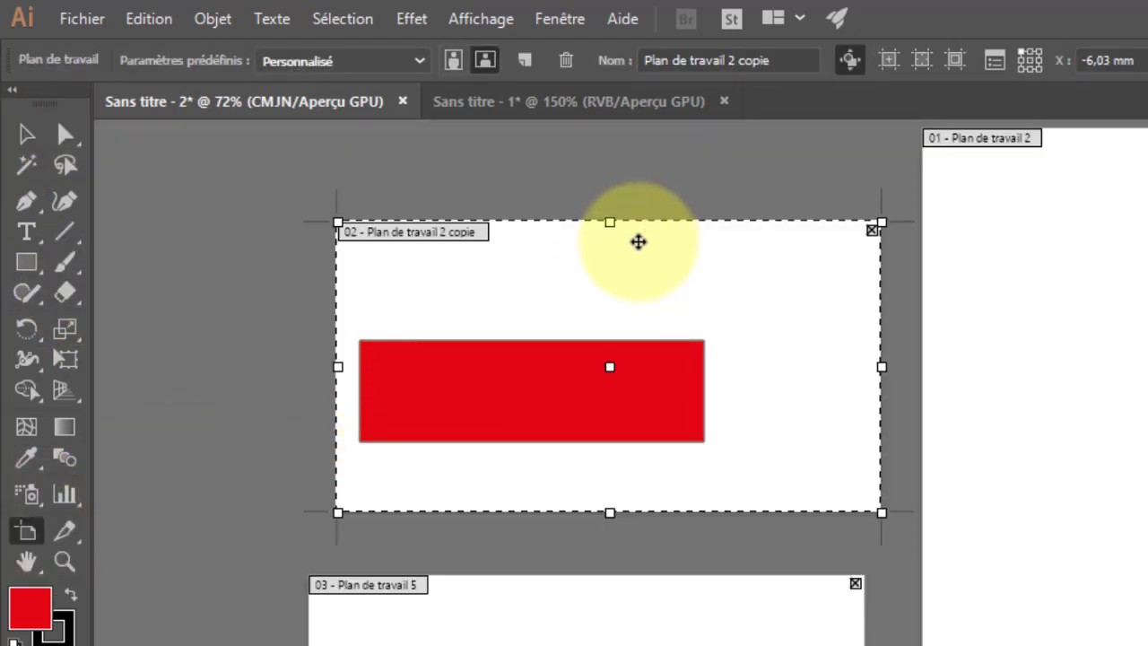
drag(629, 258, 552, 465)
drag(366, 308, 402, 158)
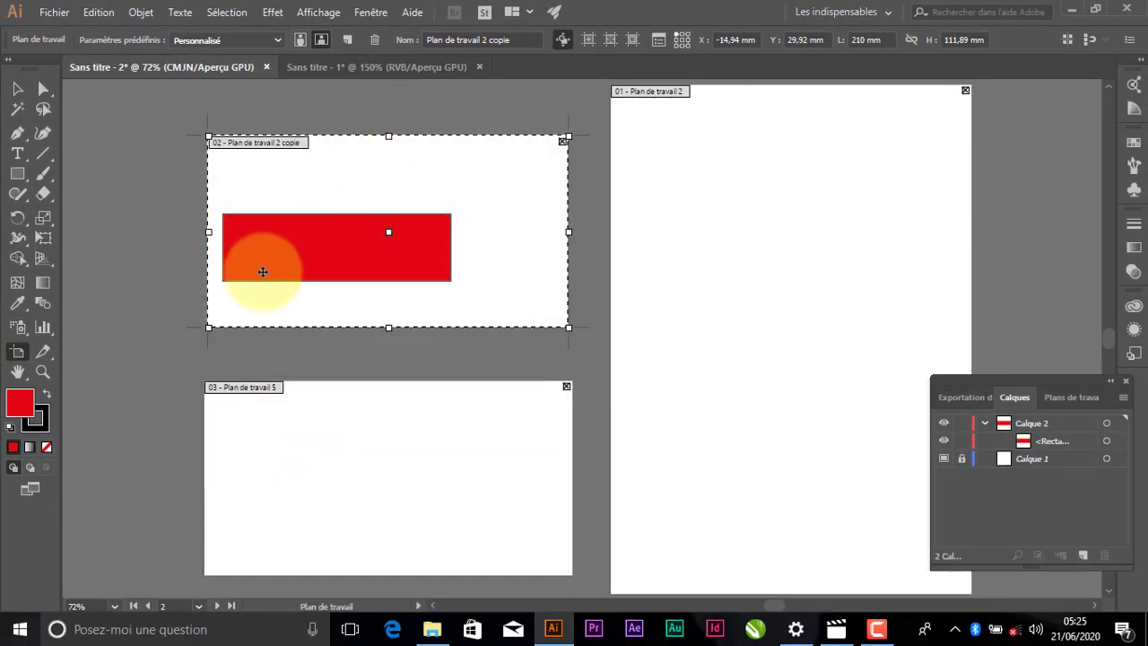
drag(446, 191, 415, 208)
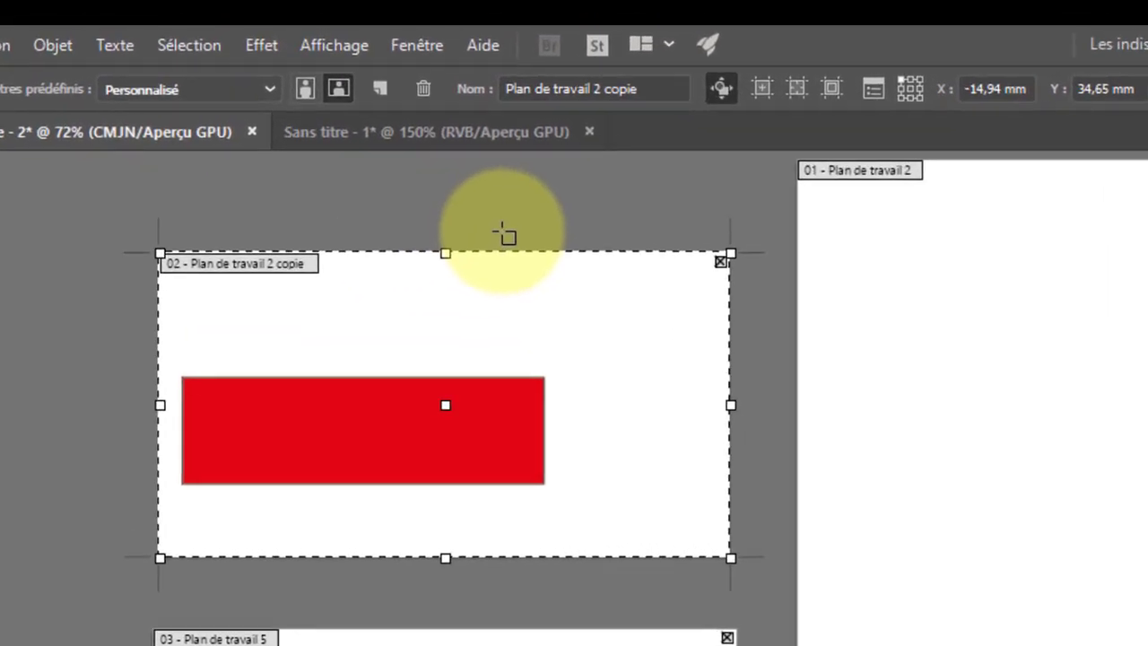
Move the artboard Plan de travail 2 copie without its artwork, place it back around the red rectangle and re-enable moving artwork with artboards
click(722, 89)
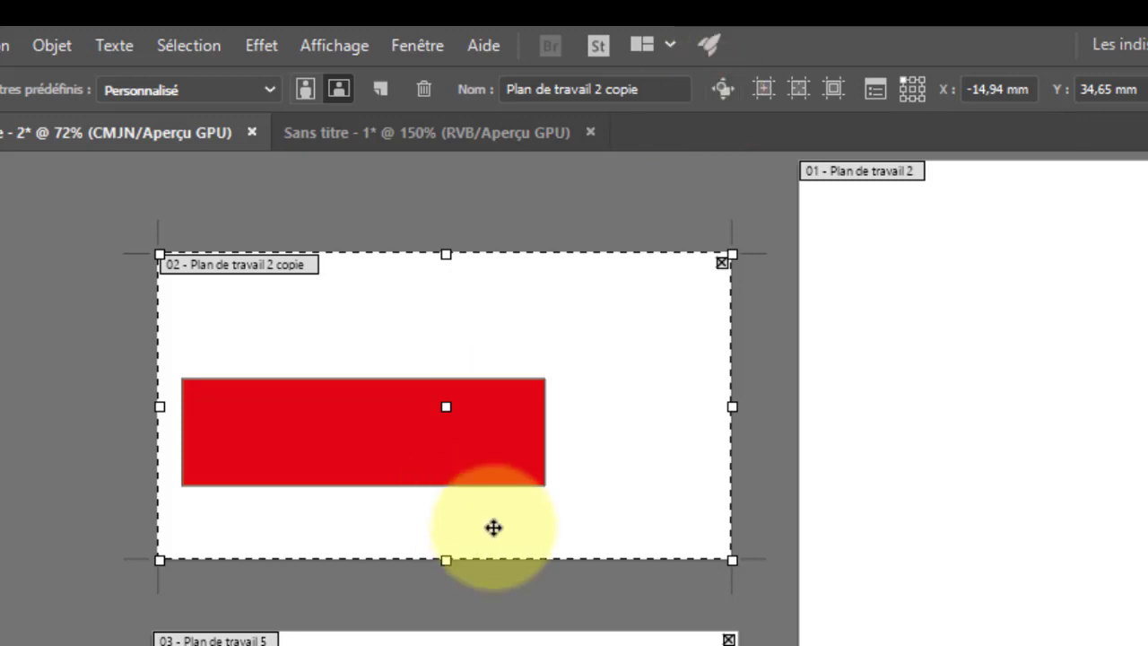
drag(568, 339, 1000, 420)
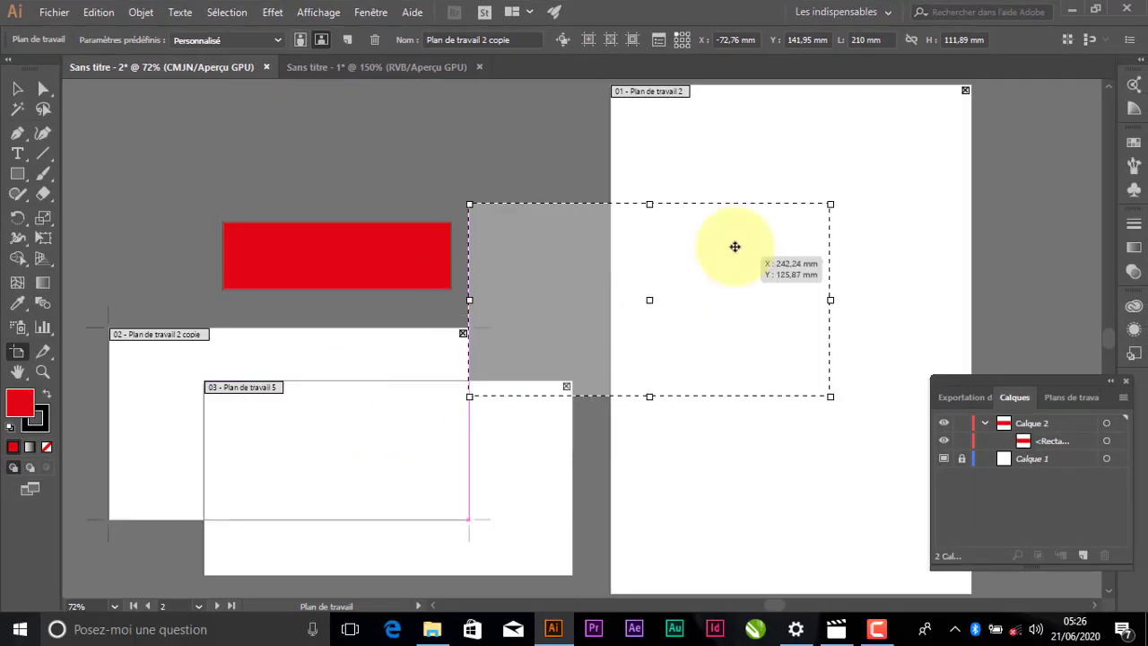
drag(734, 246, 415, 200)
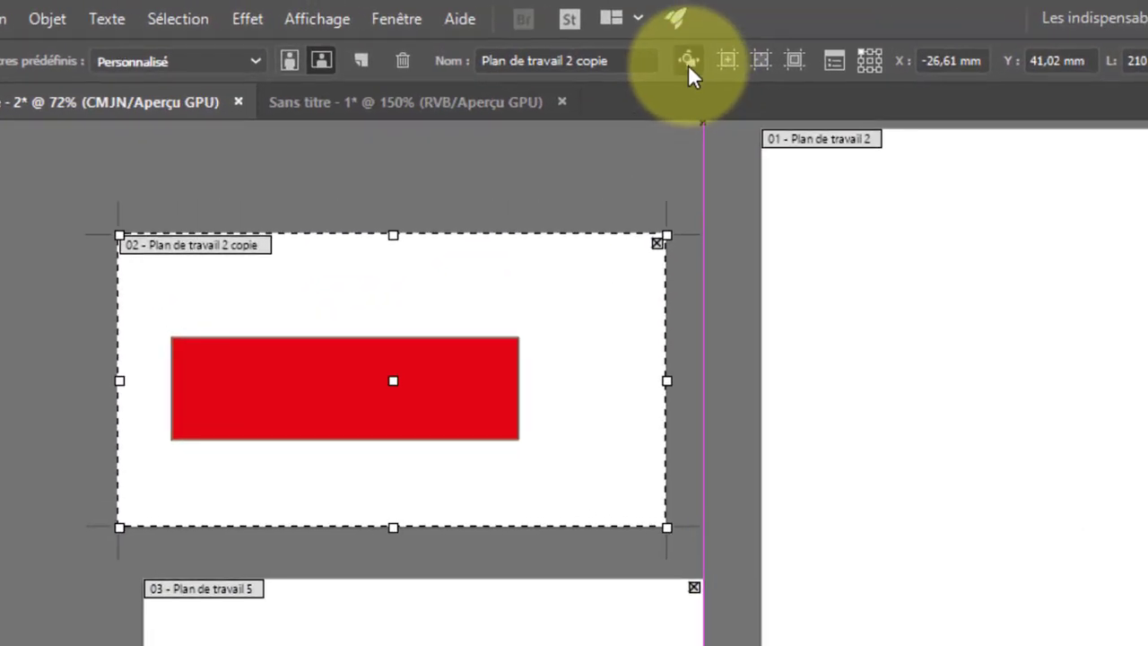
click(688, 62)
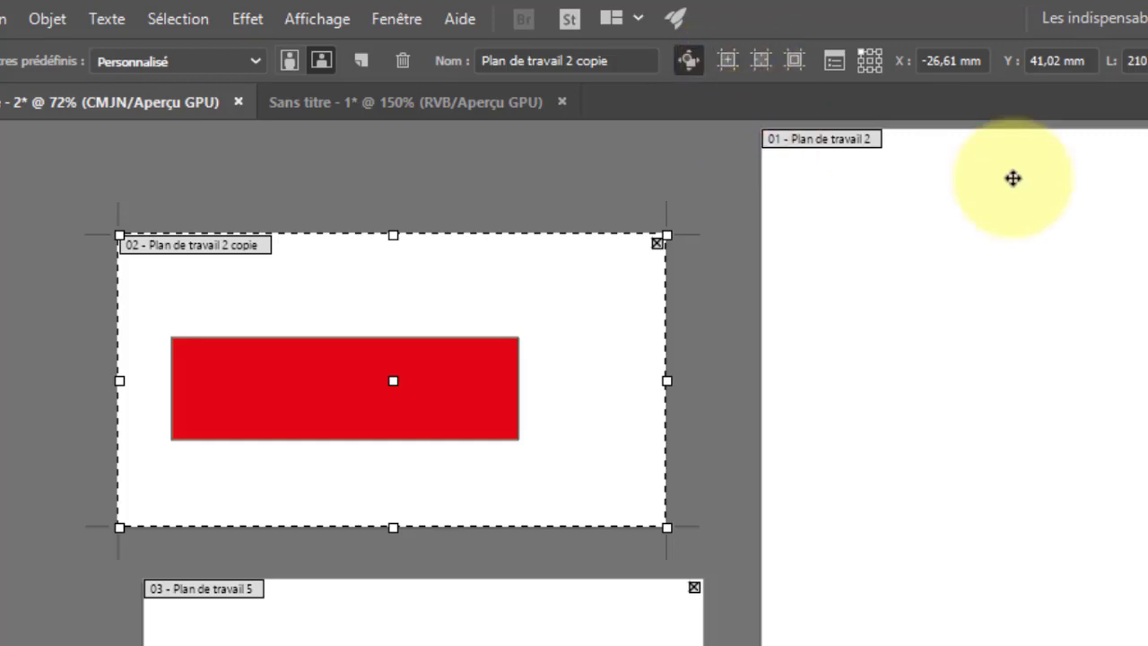
Display the centre mark, crosshairs and video safe areas on the artboard Plan de travail 2
click(944, 242)
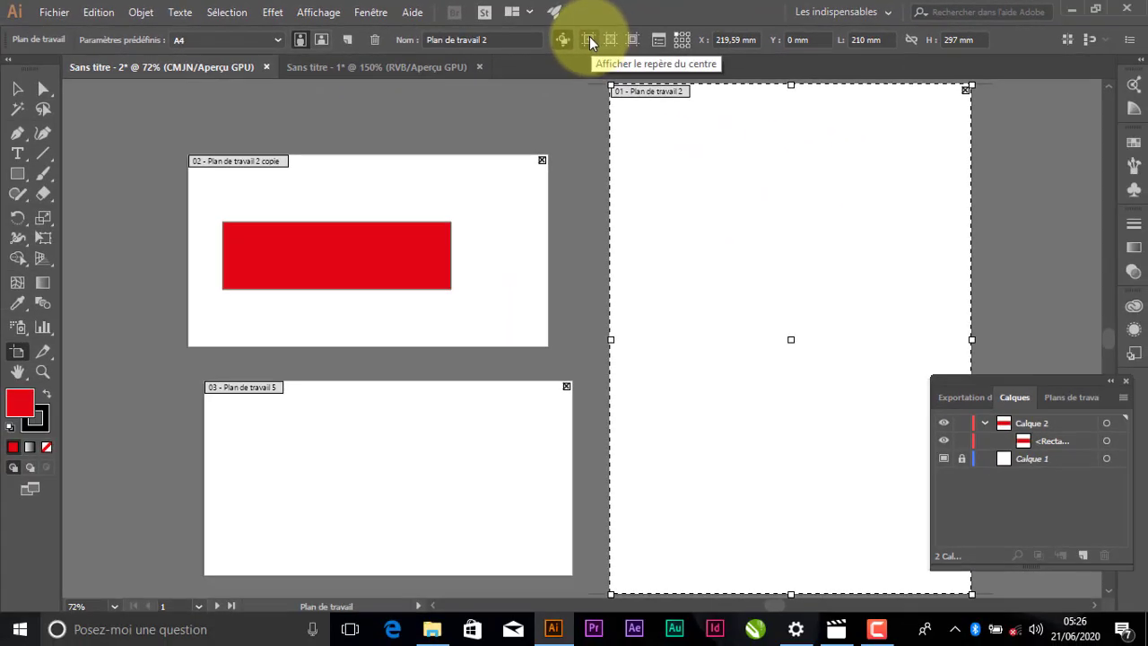
click(609, 42)
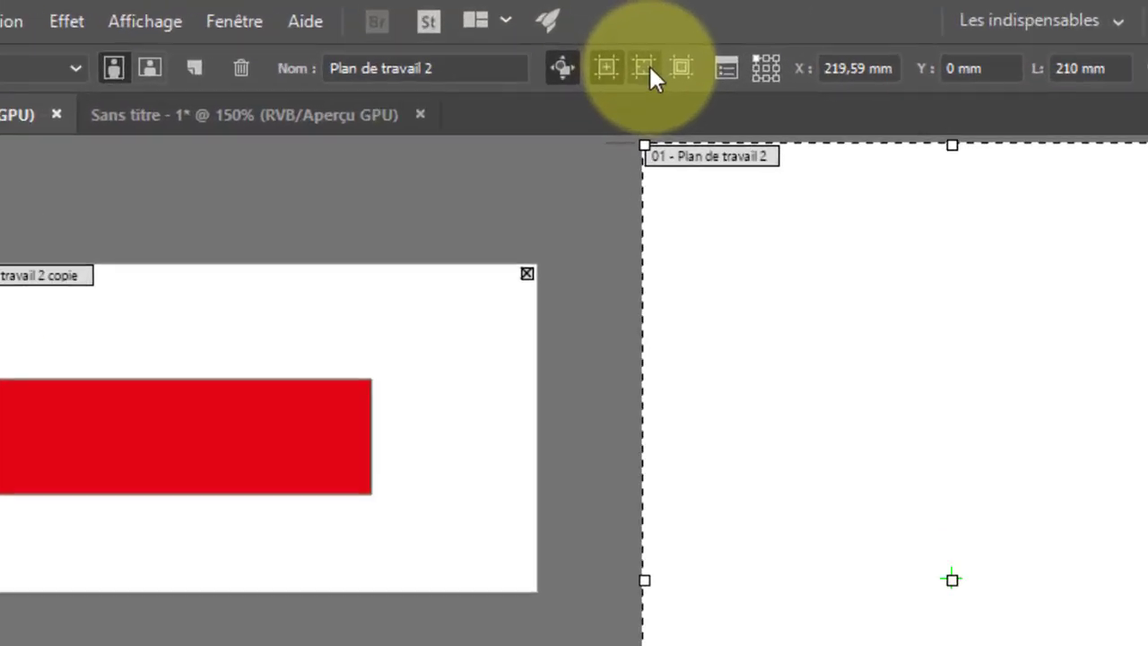
click(649, 66)
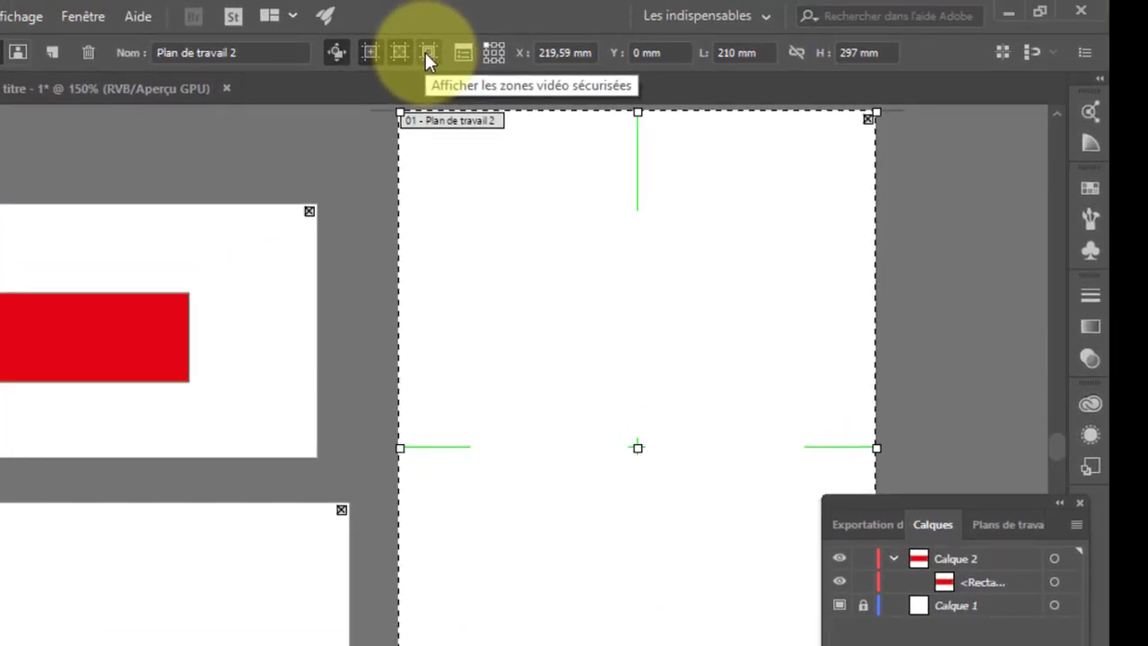
click(426, 52)
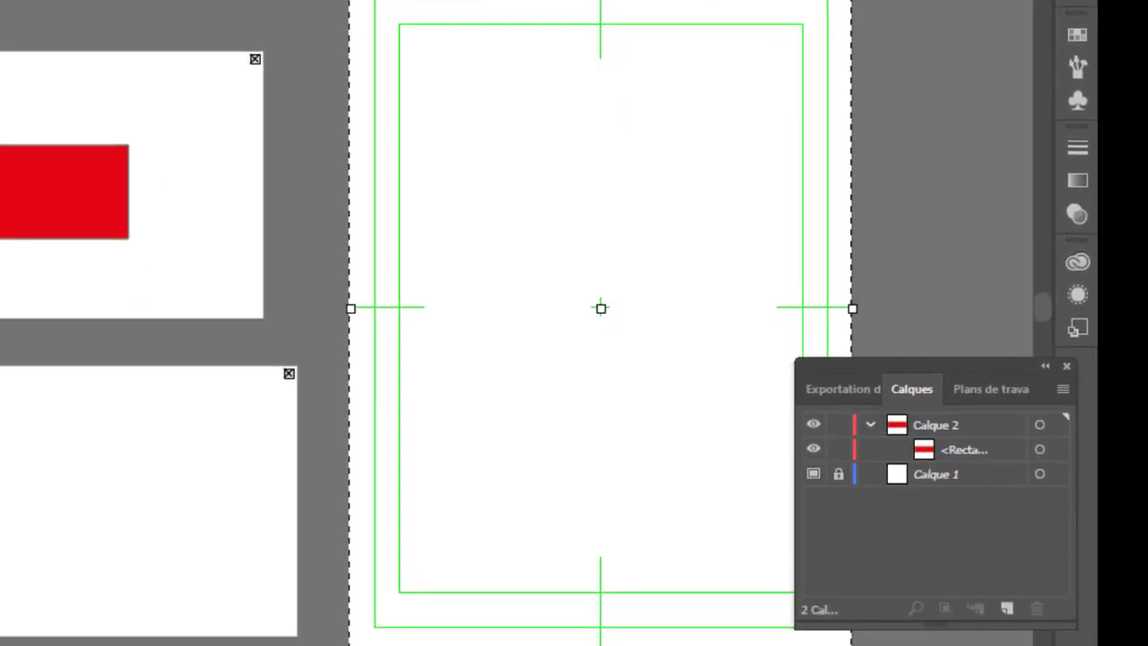
Hide the video safe areas, crosshairs and centre mark of the artboard Plan de travail 2
click(584, 31)
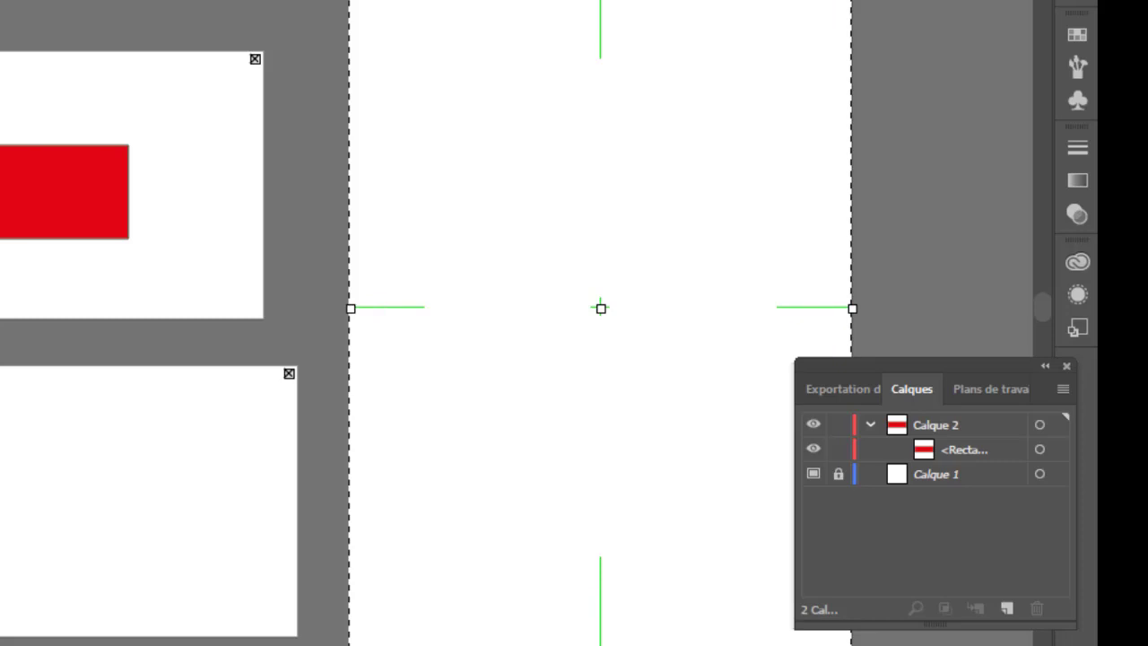
click(555, 31)
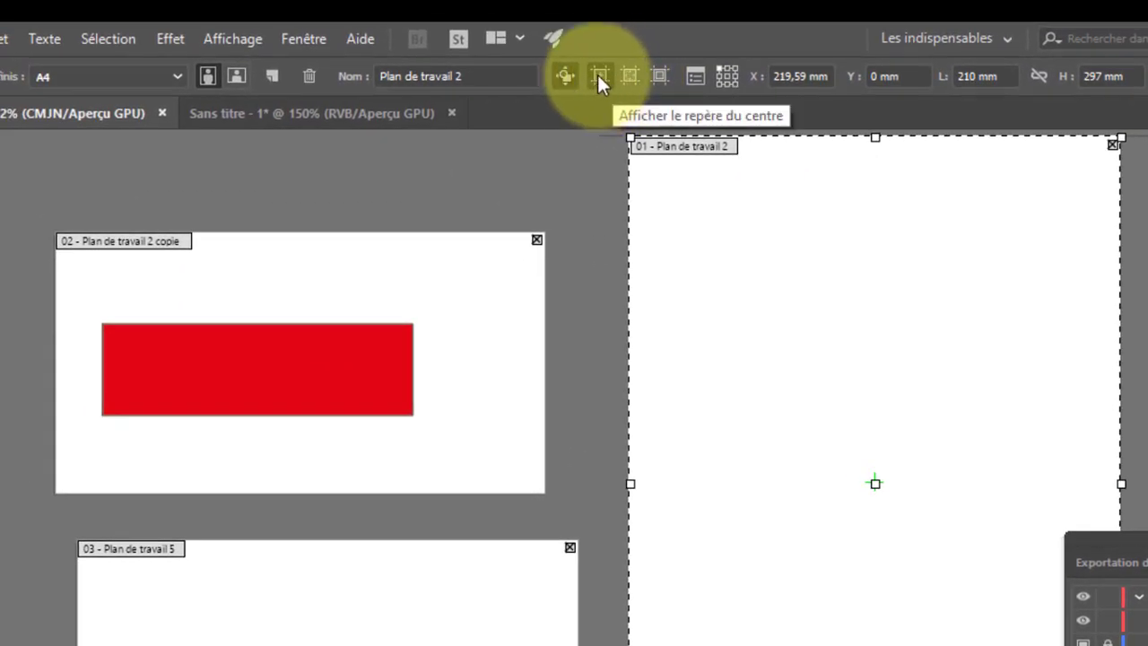
click(599, 77)
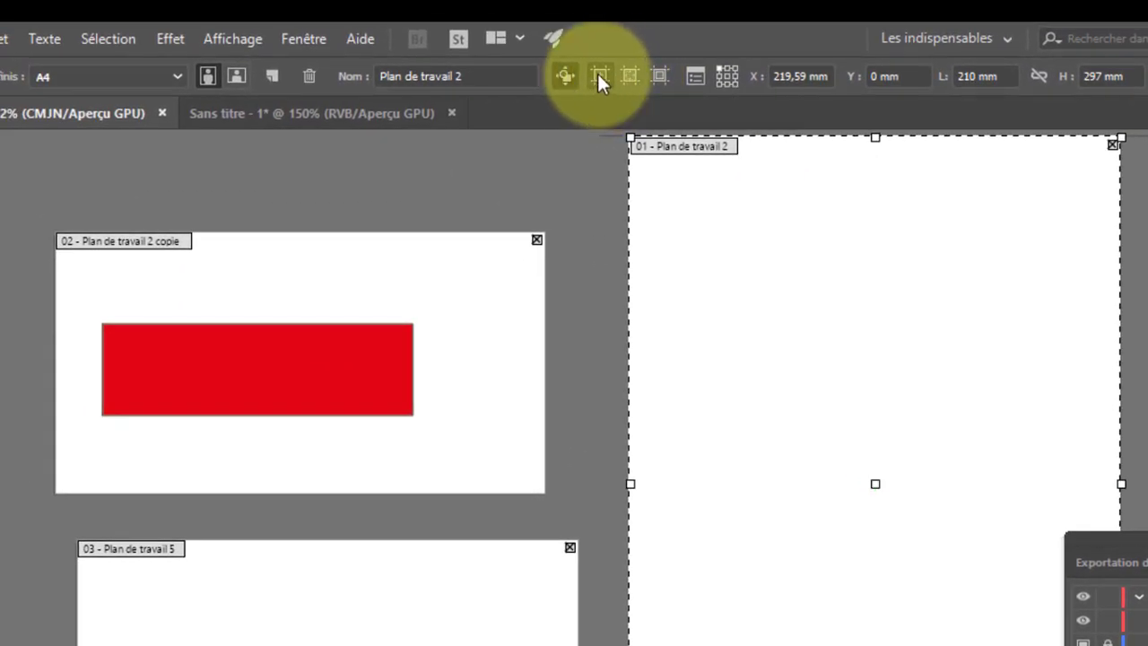
Review the size presets in the options of Plan de travail 2, apply landscape orientation to the A4 artboard and undo the change
click(695, 78)
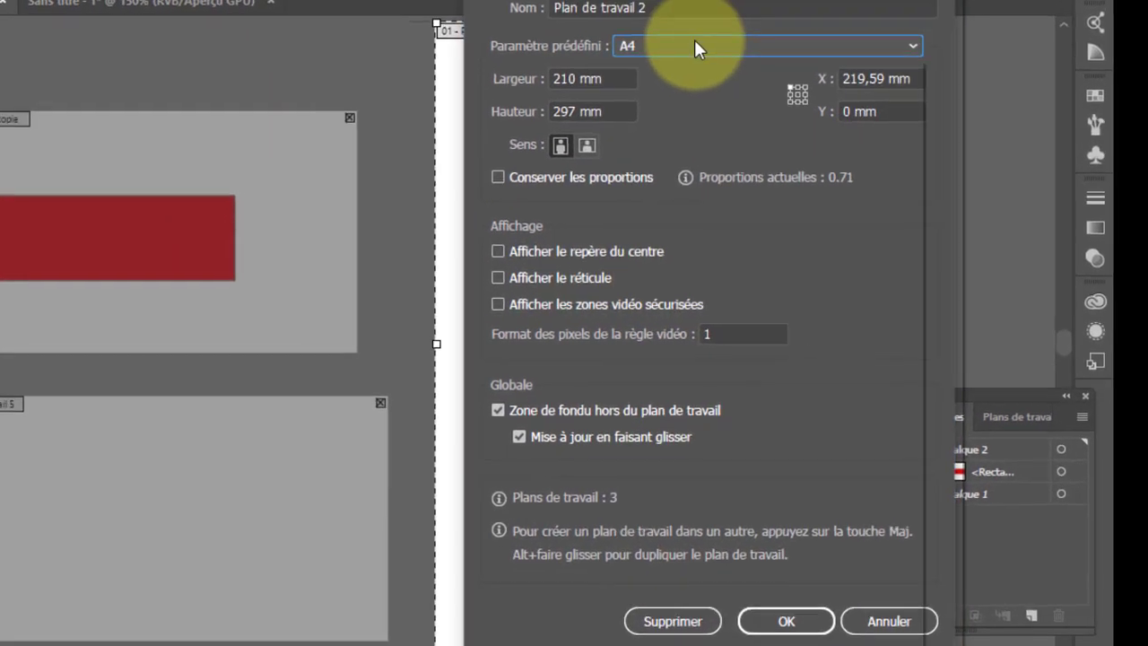
click(816, 102)
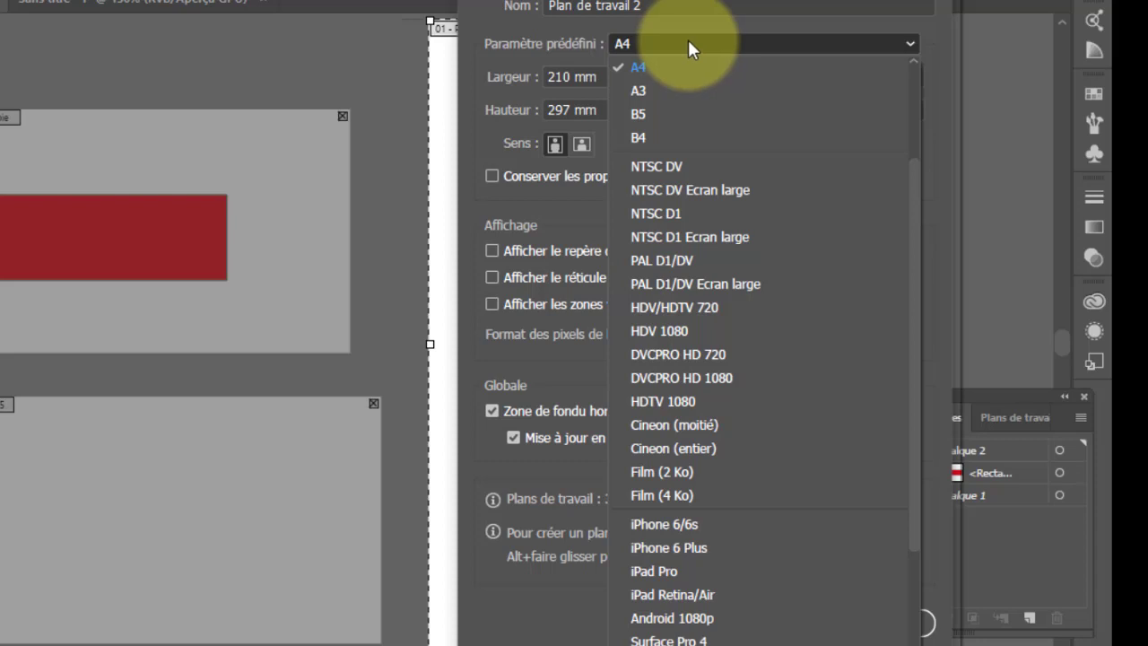
click(688, 39)
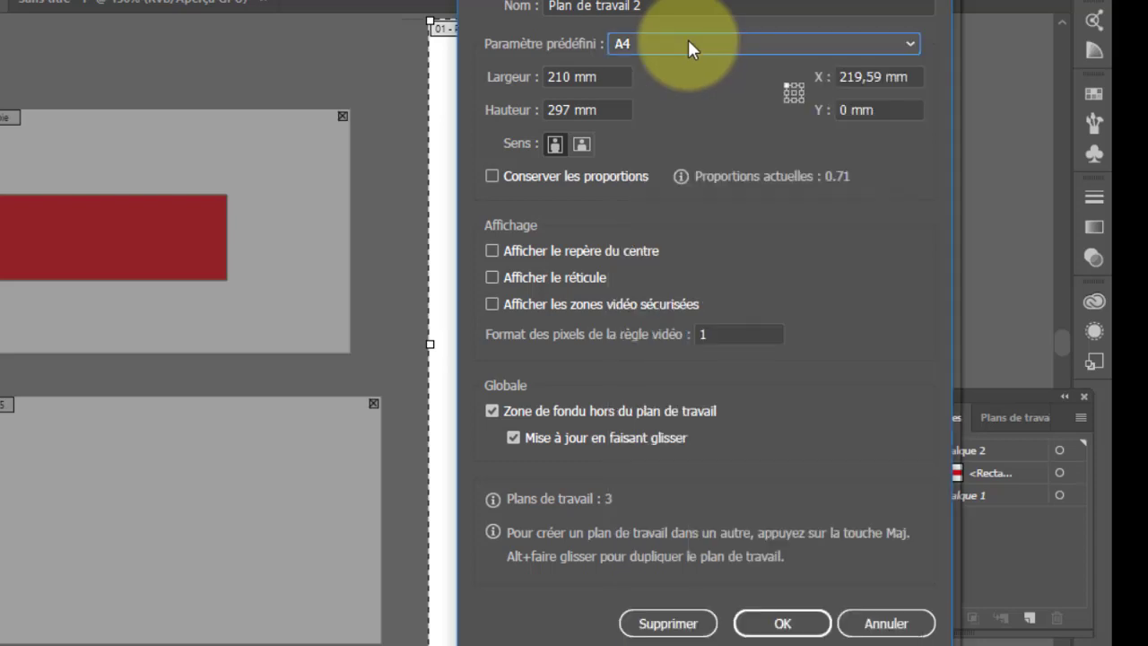
click(580, 146)
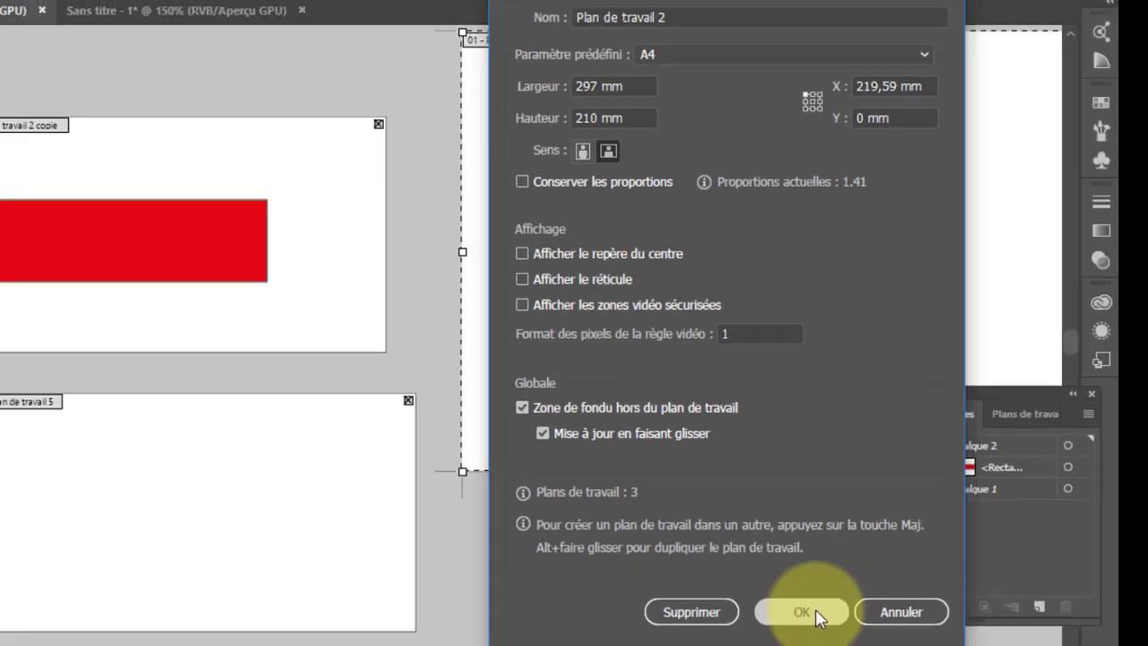
click(782, 624)
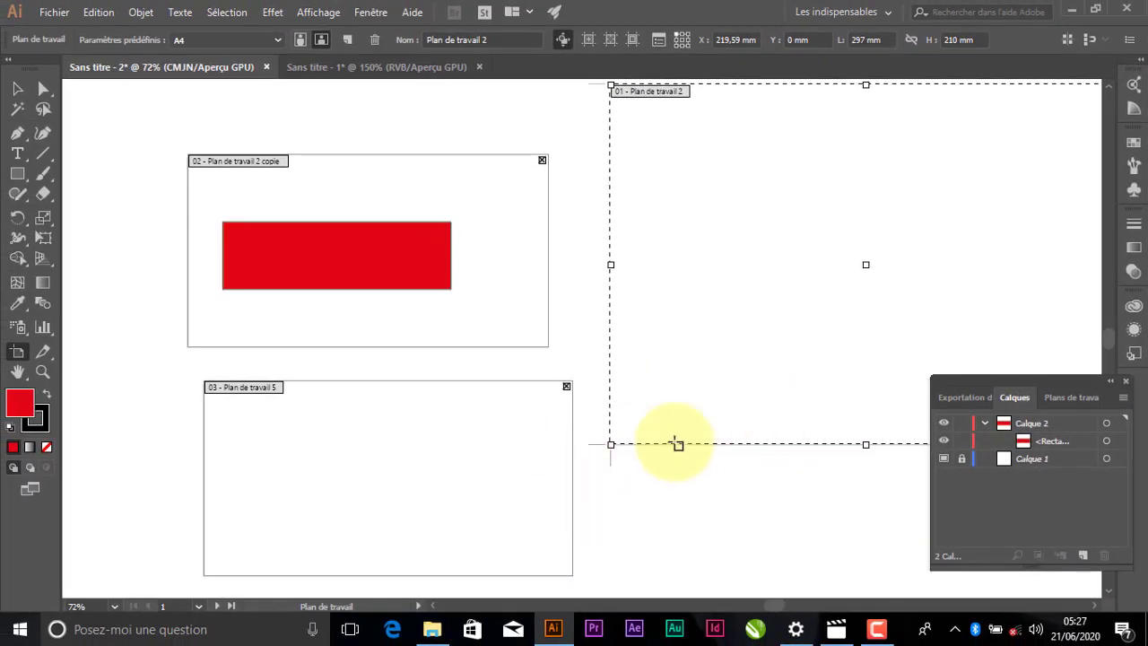
key(ctrl+z)
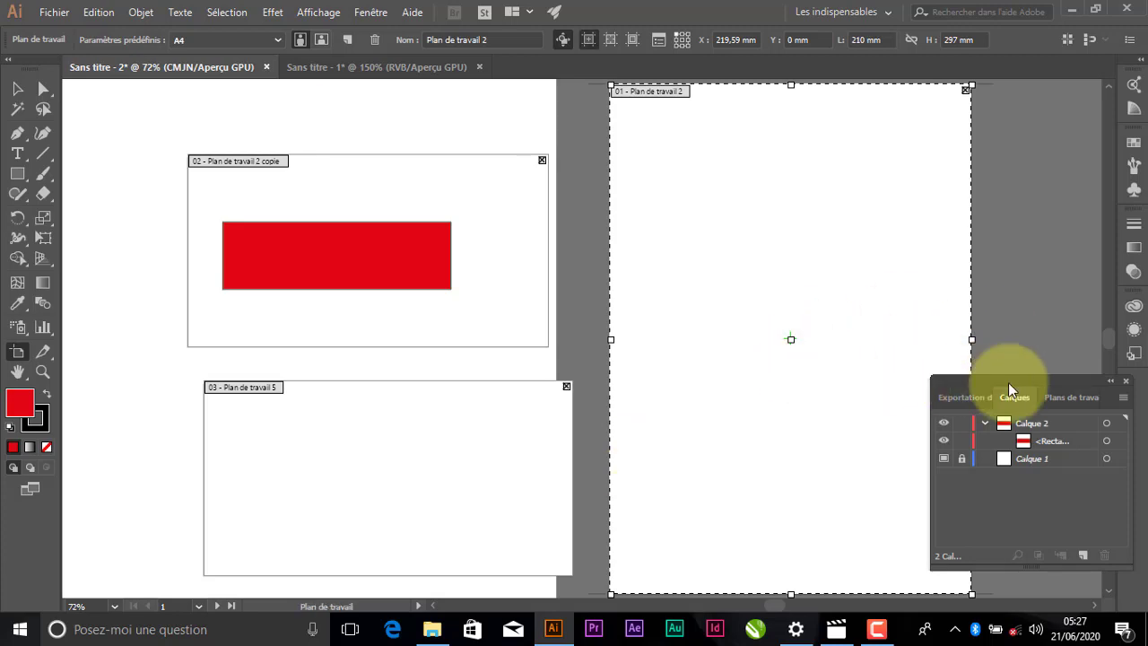
Go through artboards 2 and 3 while checking the artboard list, and compare it with the layer list
click(1080, 396)
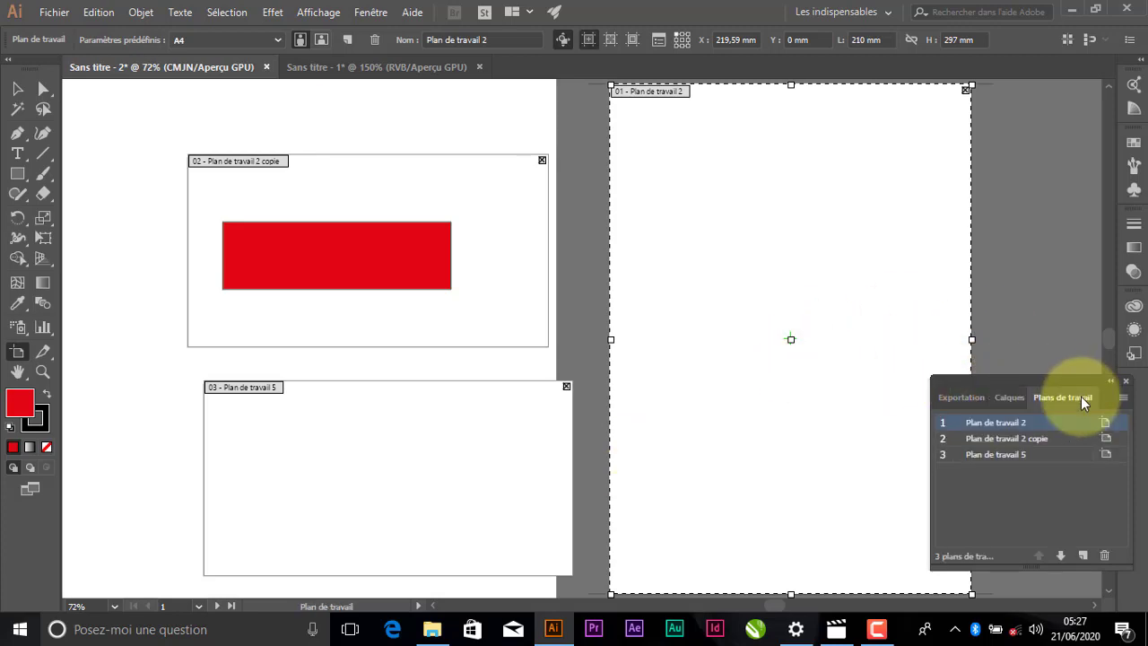
click(198, 607)
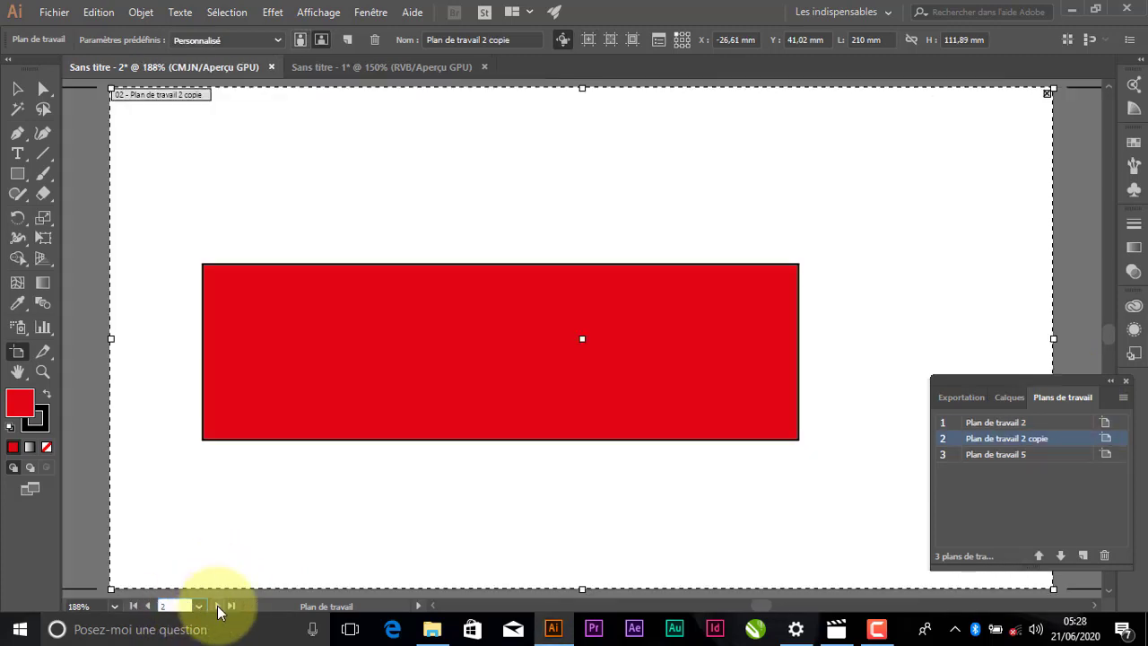
click(218, 605)
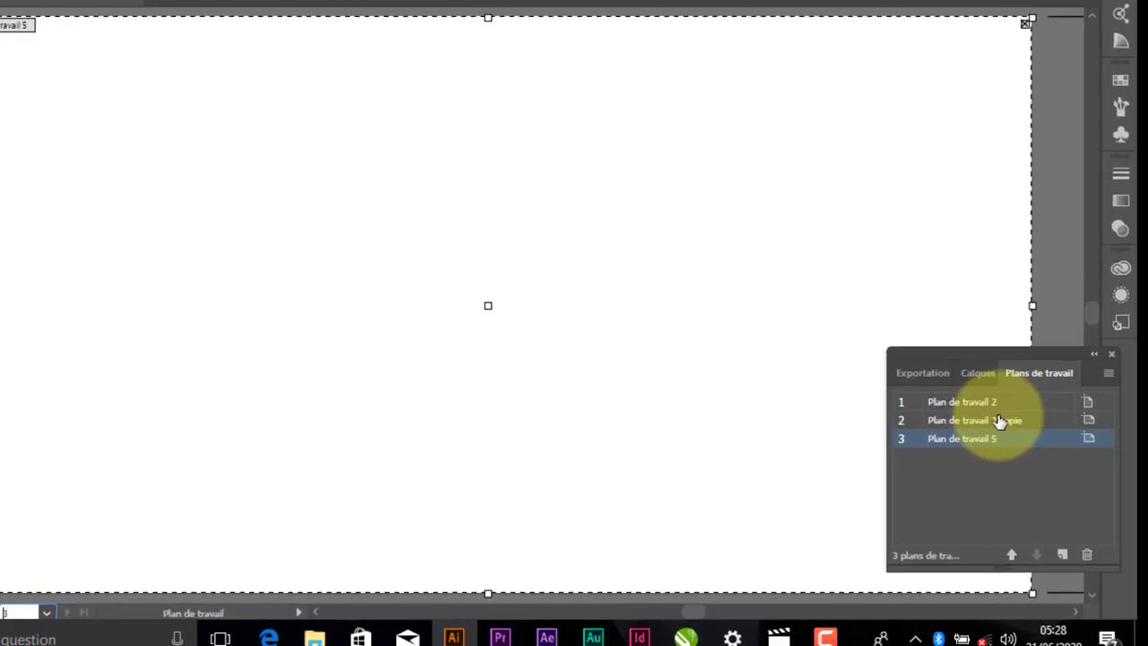
click(978, 372)
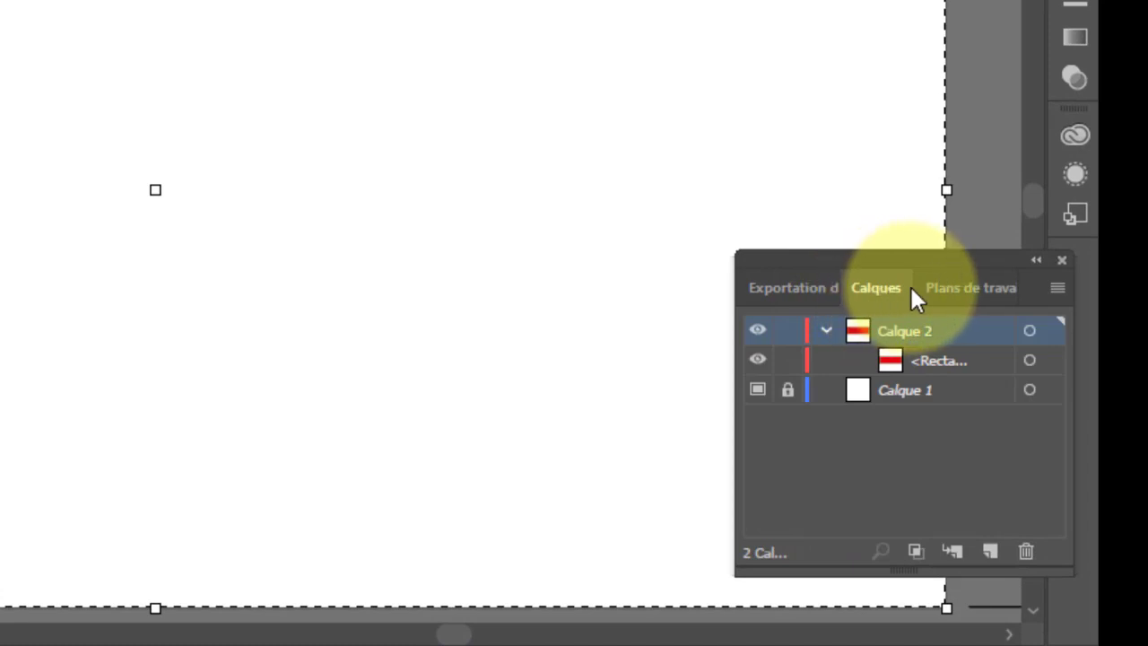
click(949, 289)
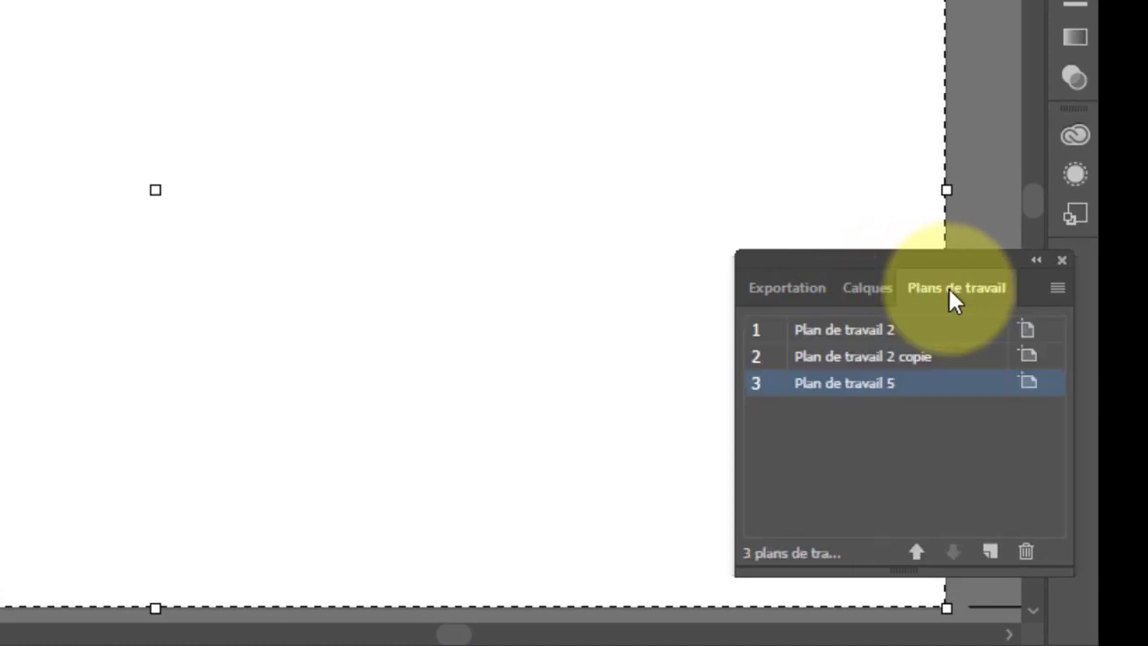
Move the artboard Plan de travail 2 down to third place in the artboard list and back up to first place
click(819, 356)
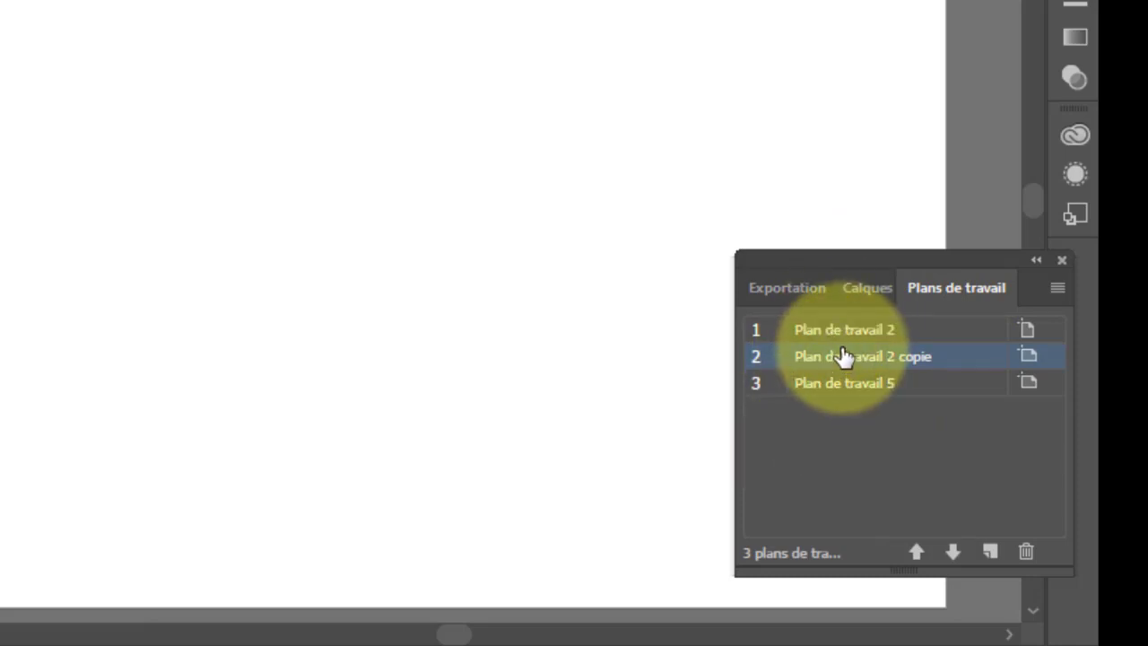
click(838, 334)
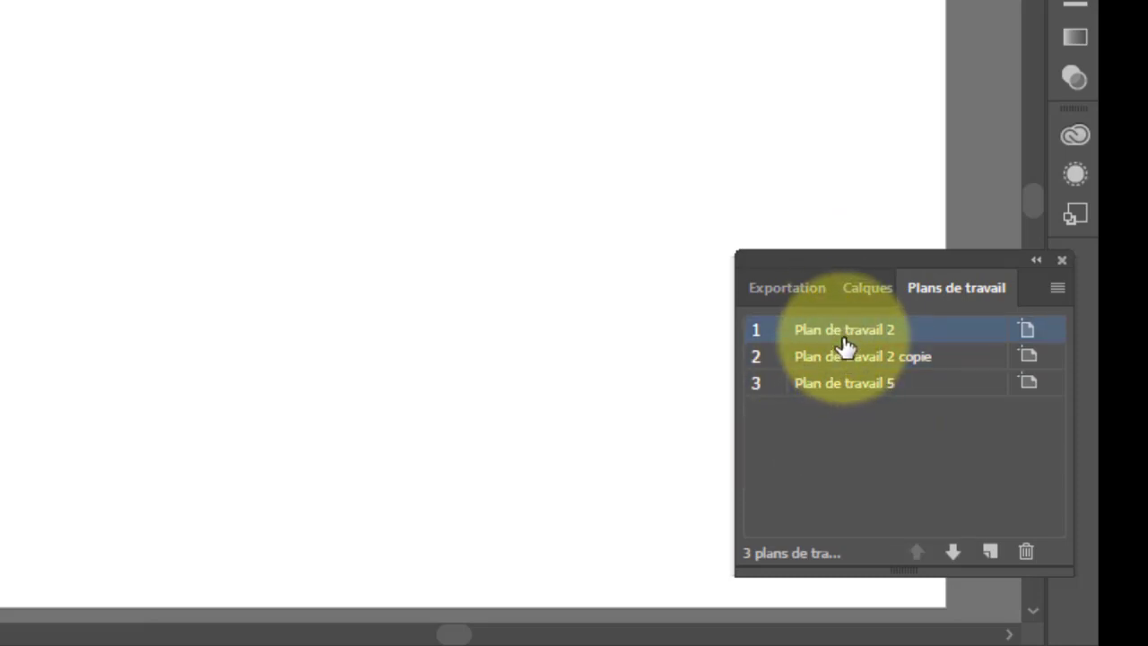
click(951, 553)
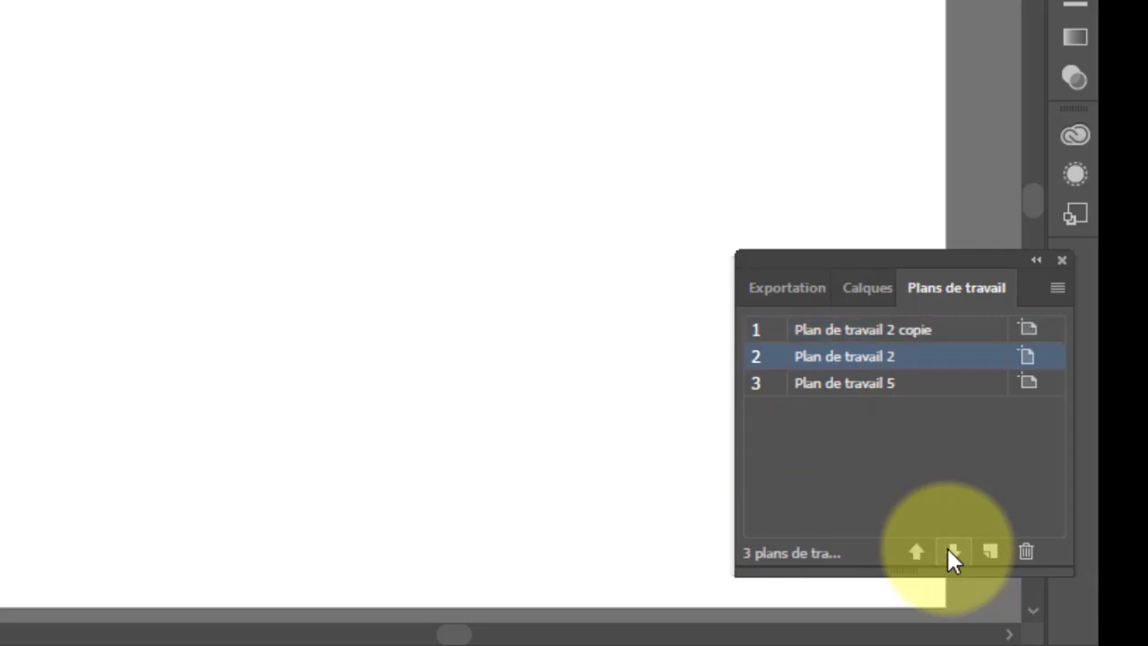
click(951, 553)
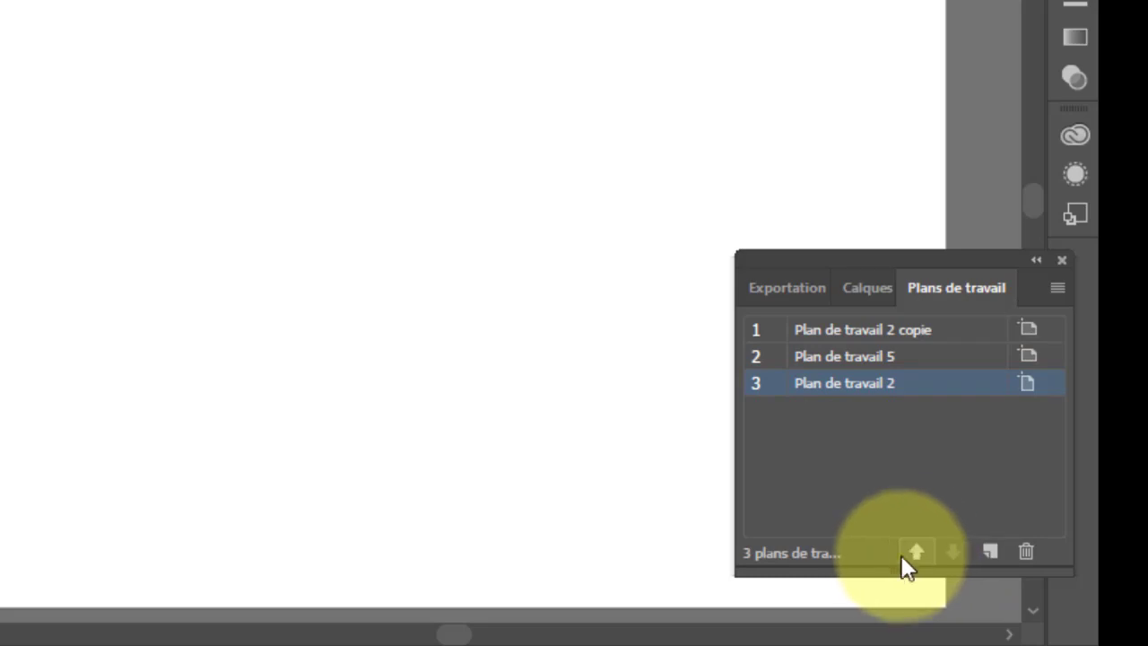
click(916, 554)
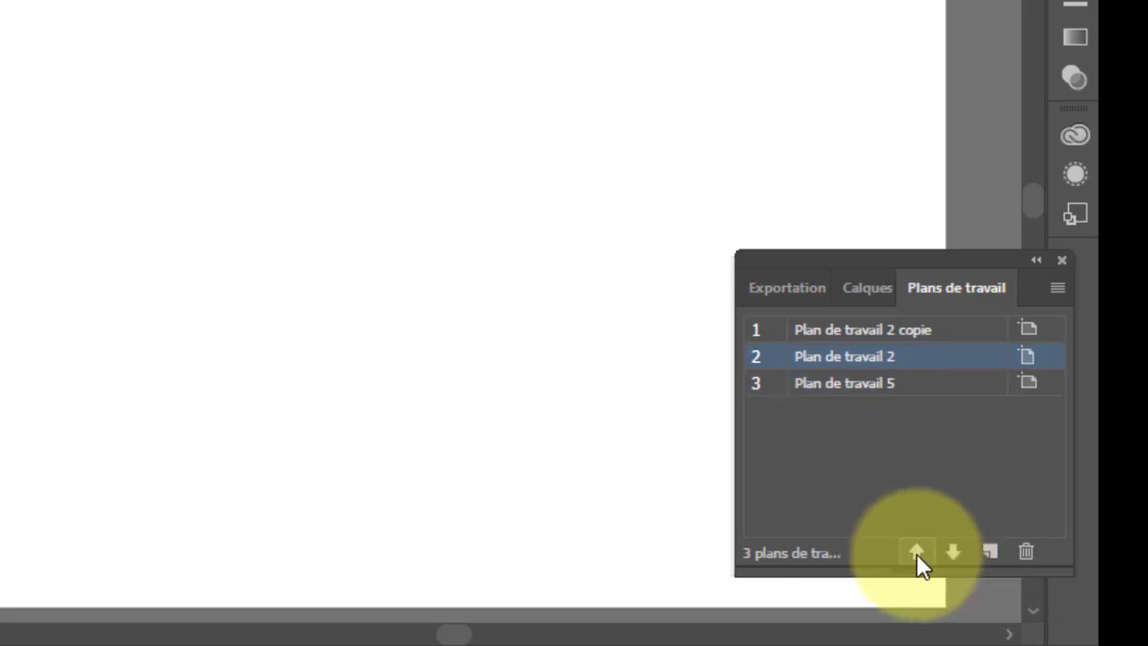
click(916, 553)
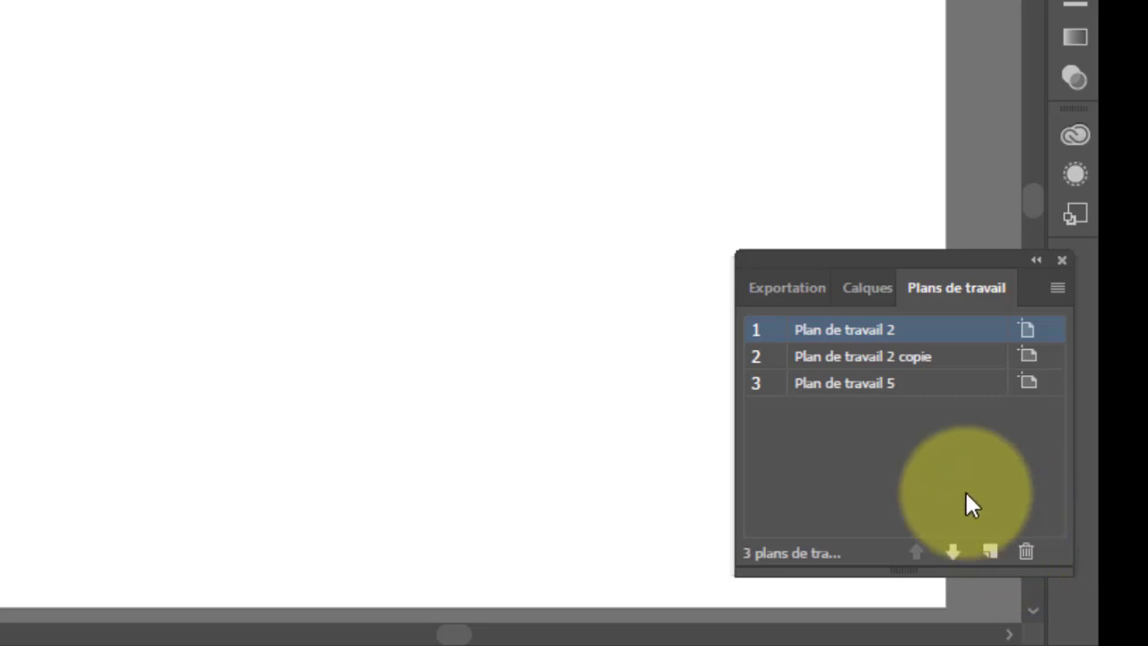
Delete the artboard Plan de travail 2 and leave artboard editing for the Selection tool
drag(910, 333, 1027, 559)
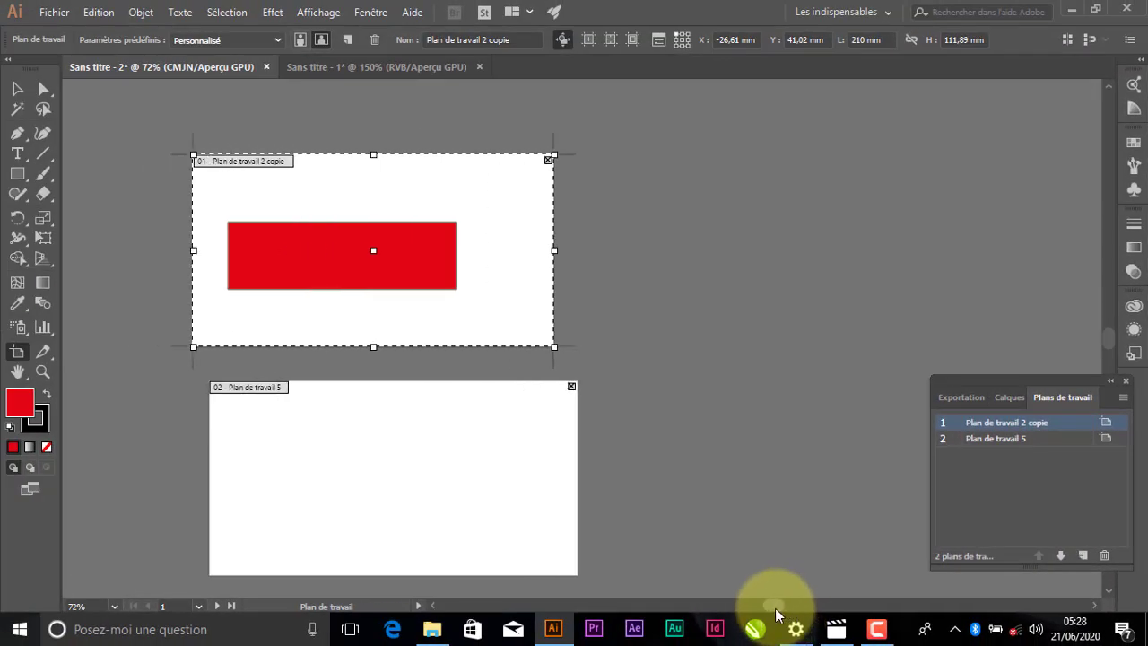
drag(773, 607, 762, 604)
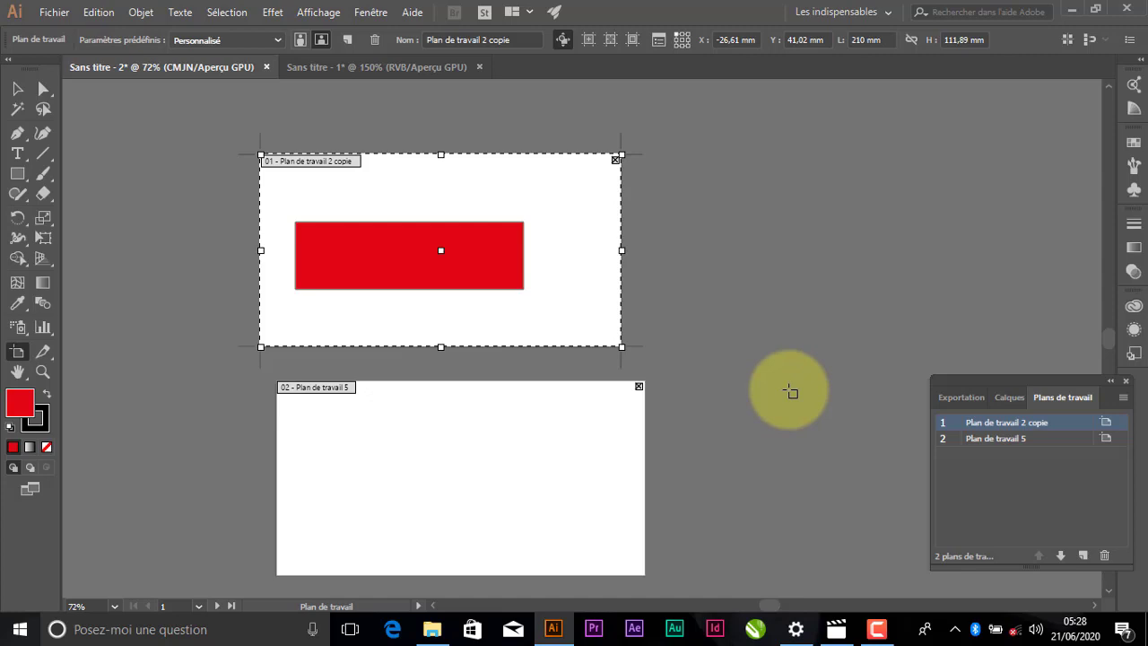
click(20, 90)
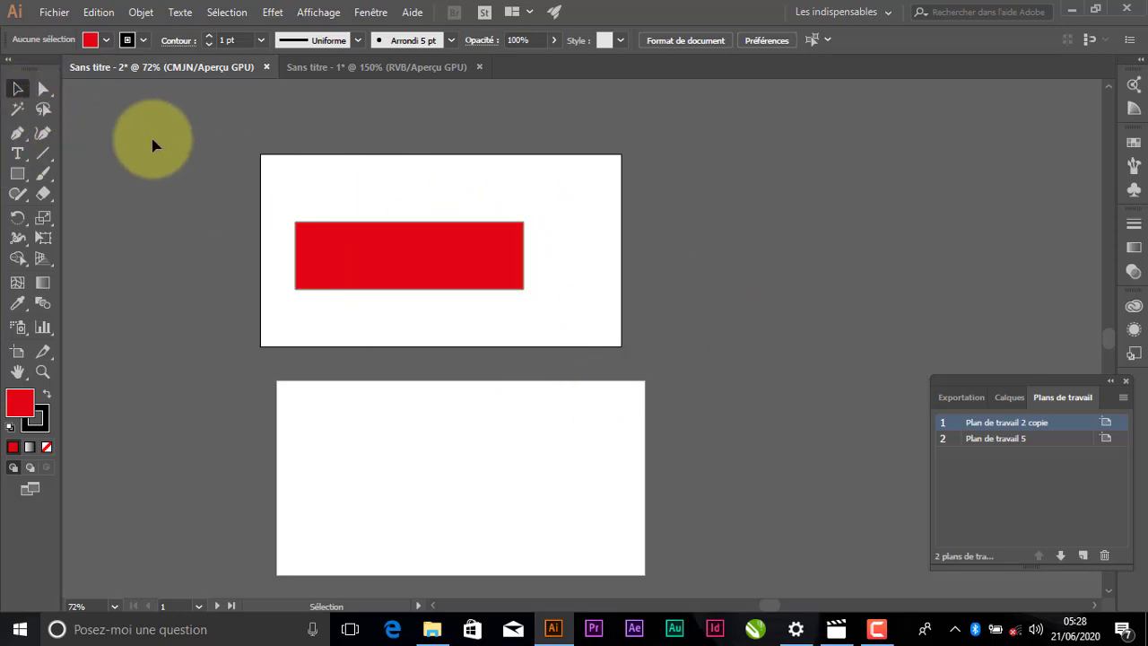
Save Sans titre - 2 as an Illustrator file up to its options, choose separate files for artboard range 1-2, and cancel
click(55, 18)
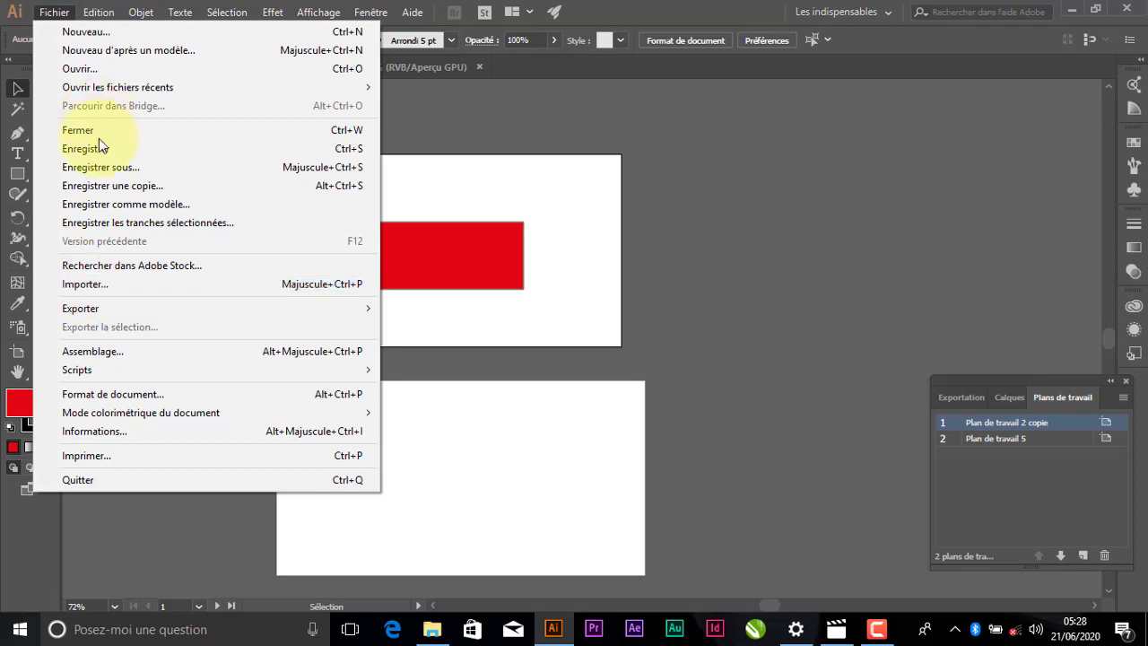
click(99, 168)
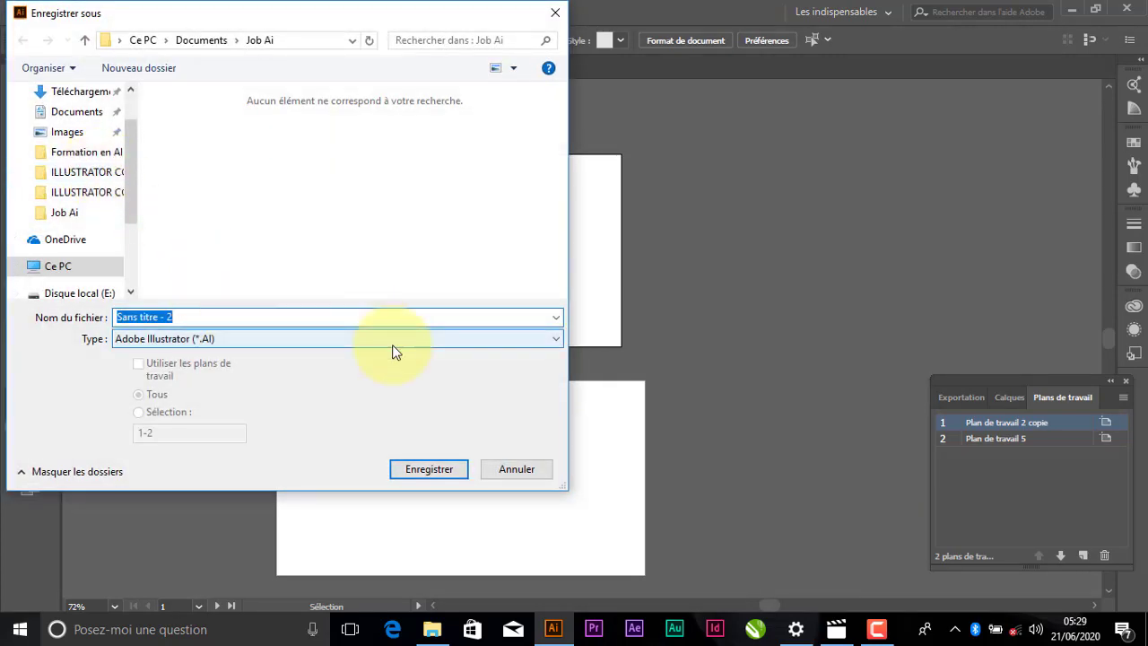
click(423, 469)
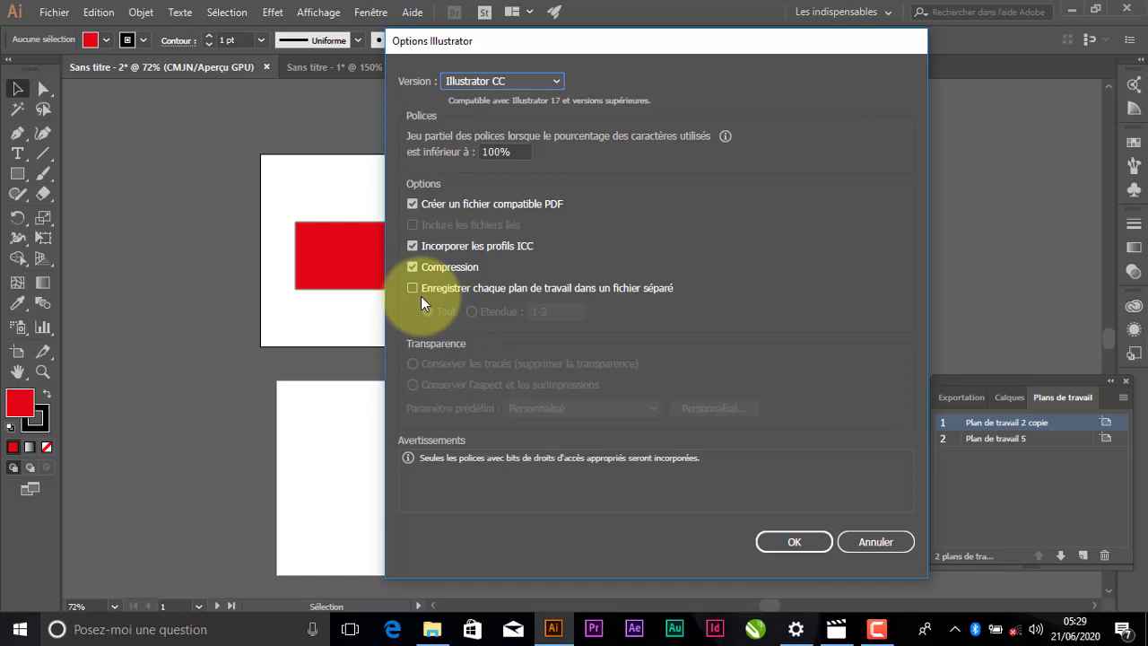
click(411, 287)
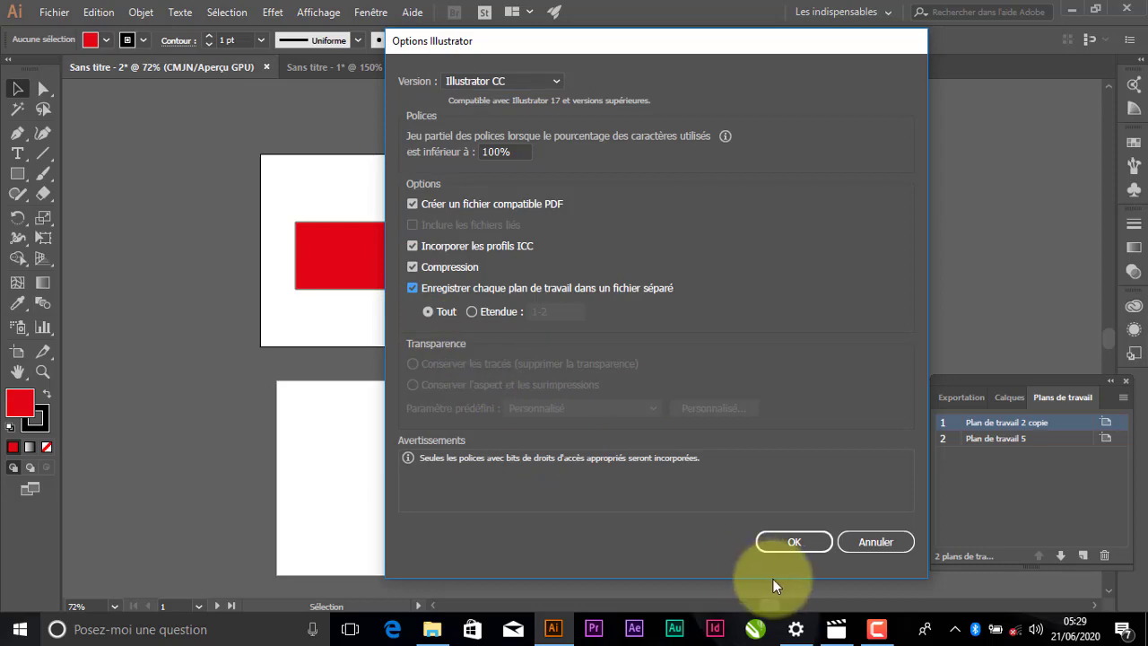
click(471, 313)
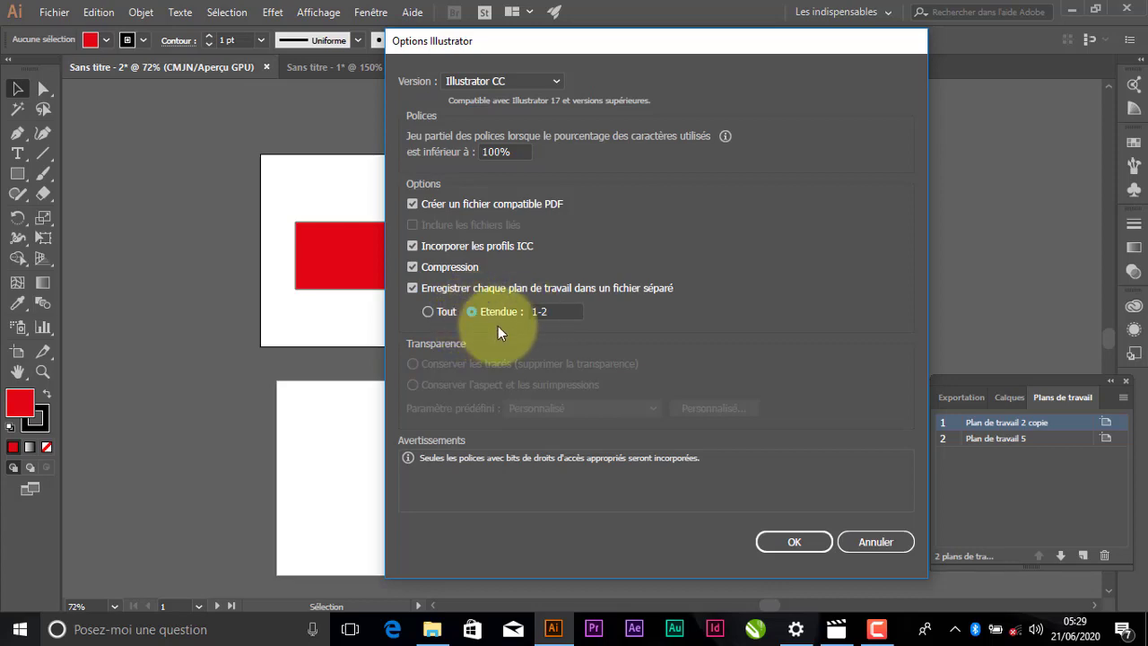
click(871, 541)
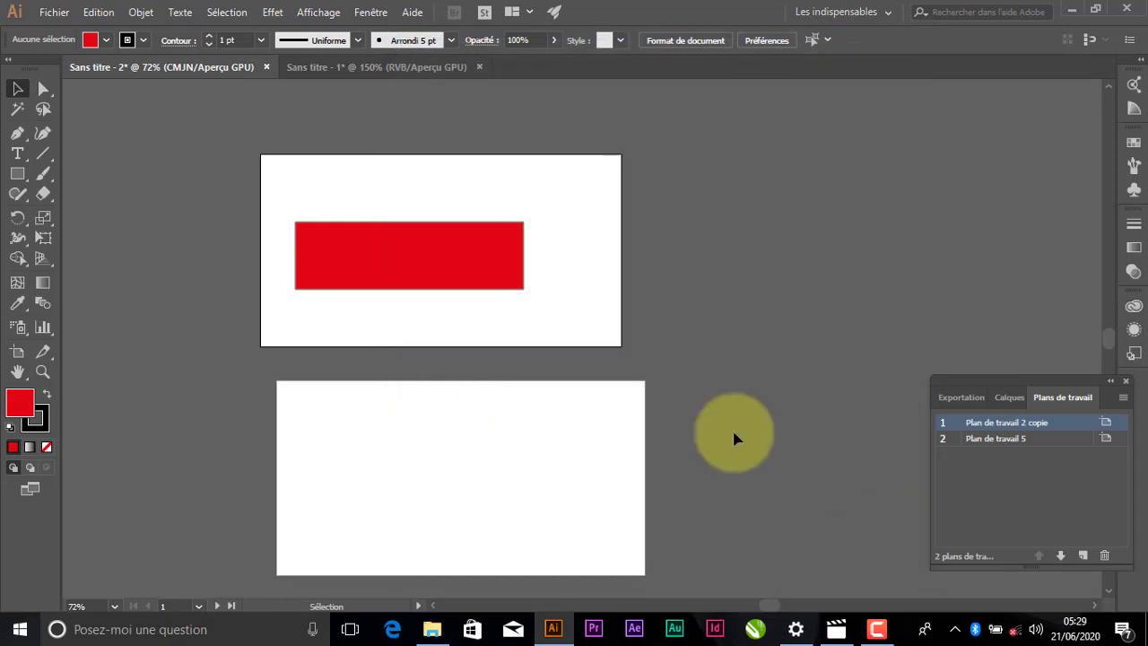
Export the document as JPEG under the name Sans titre - 2, using the artboards with the selection 1-2
click(53, 15)
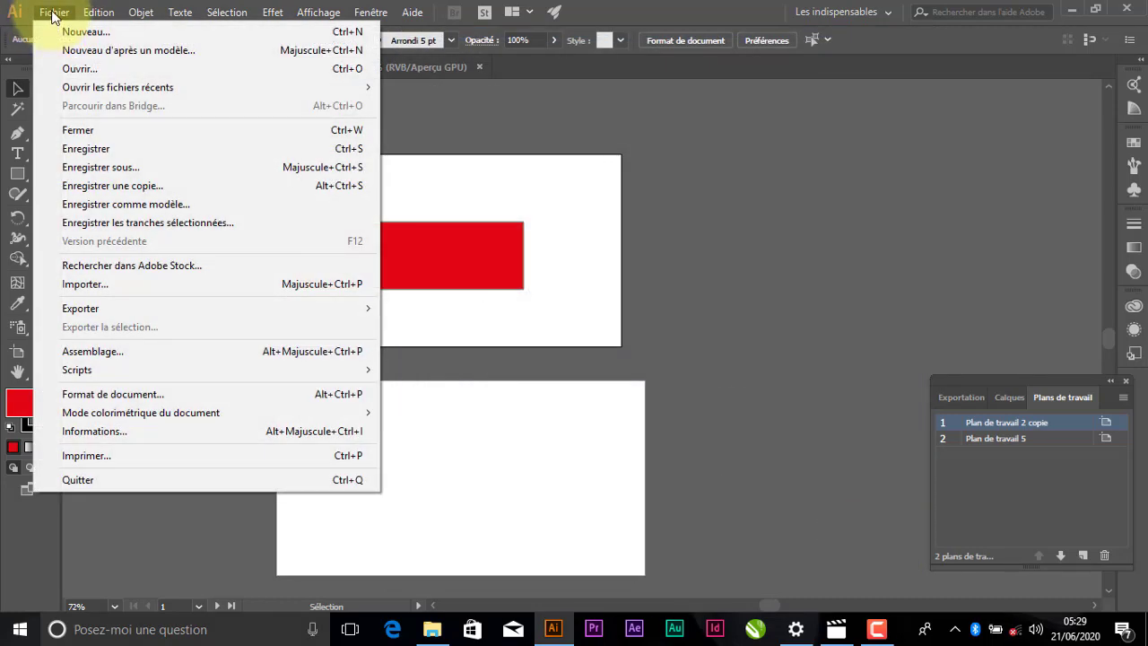
mouse_move(92, 315)
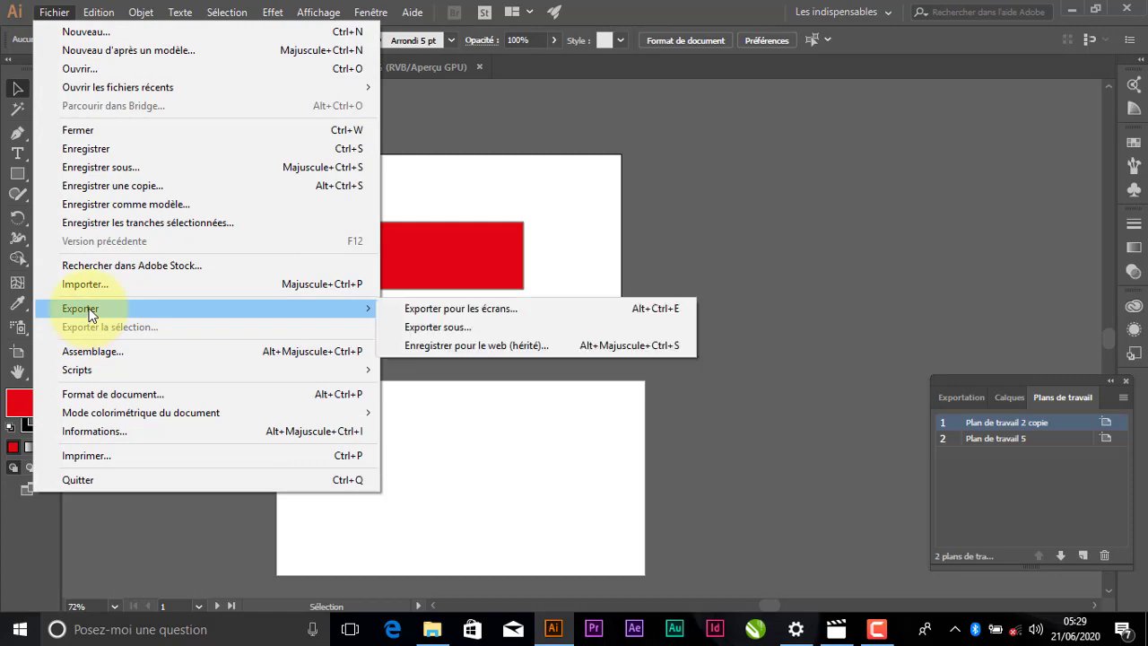
click(479, 329)
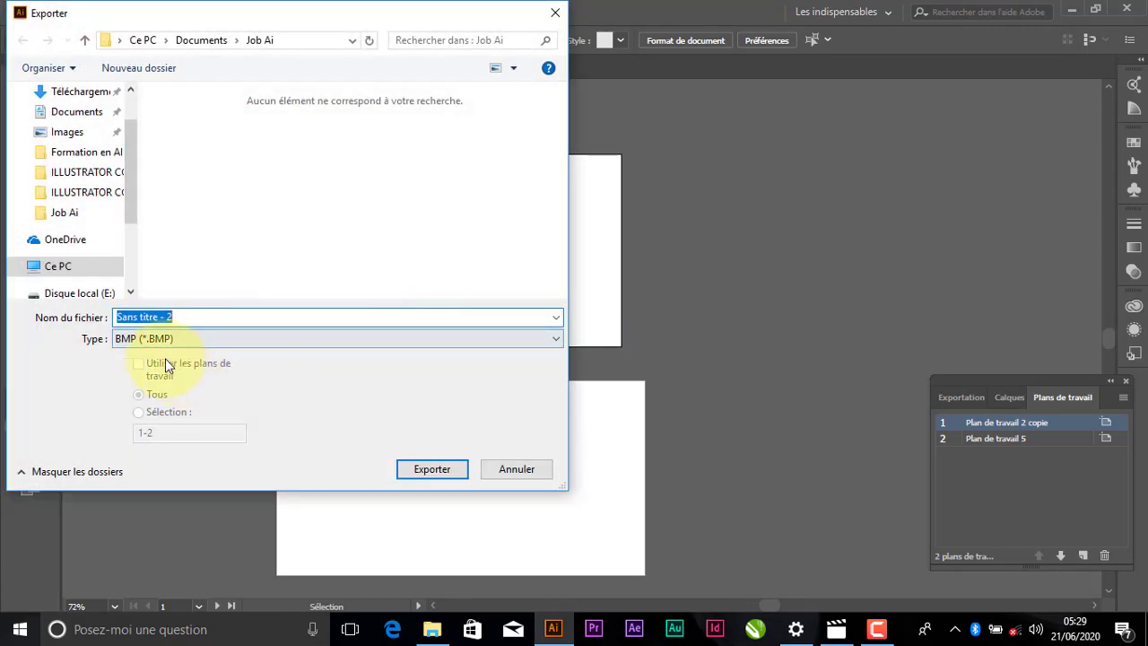
click(307, 341)
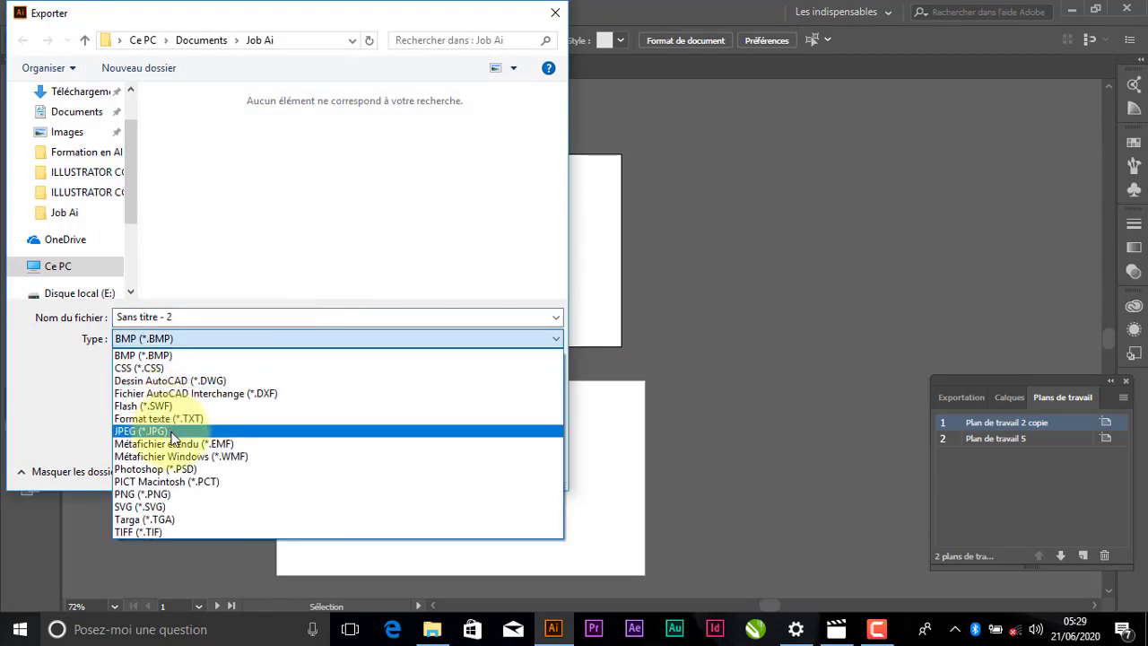
click(171, 433)
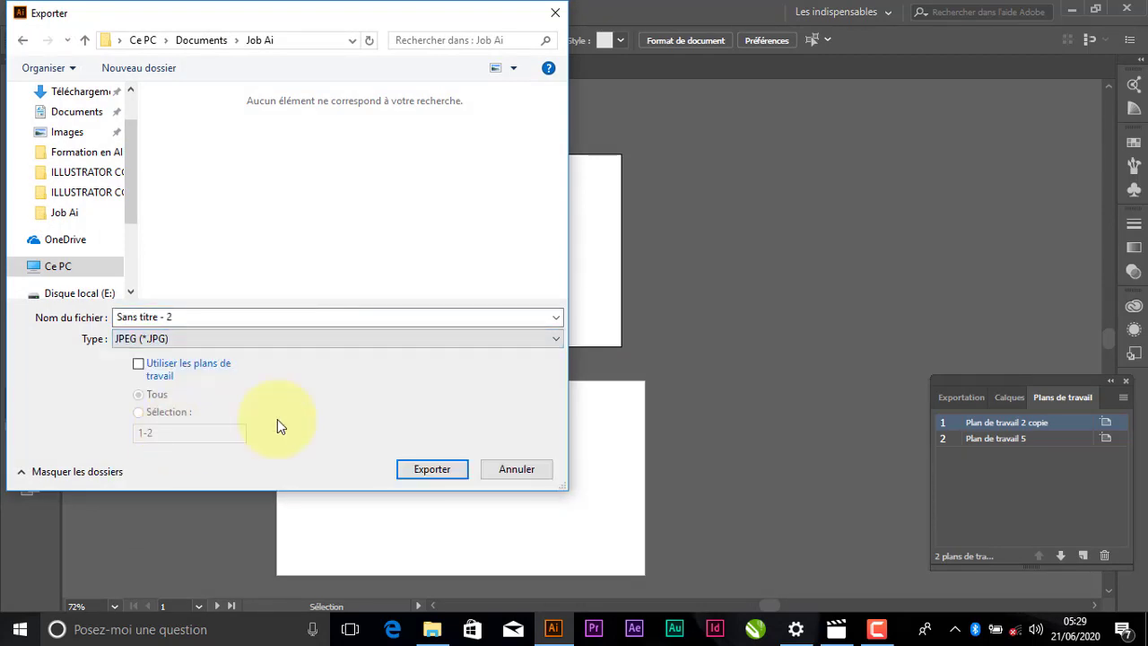
click(139, 364)
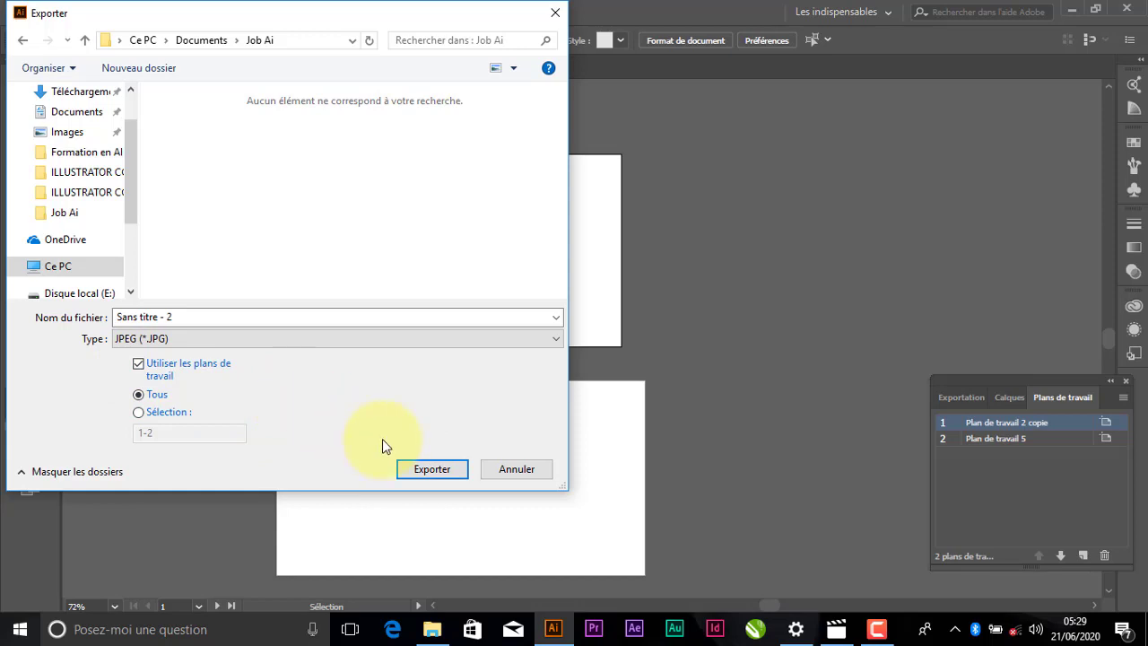
click(139, 413)
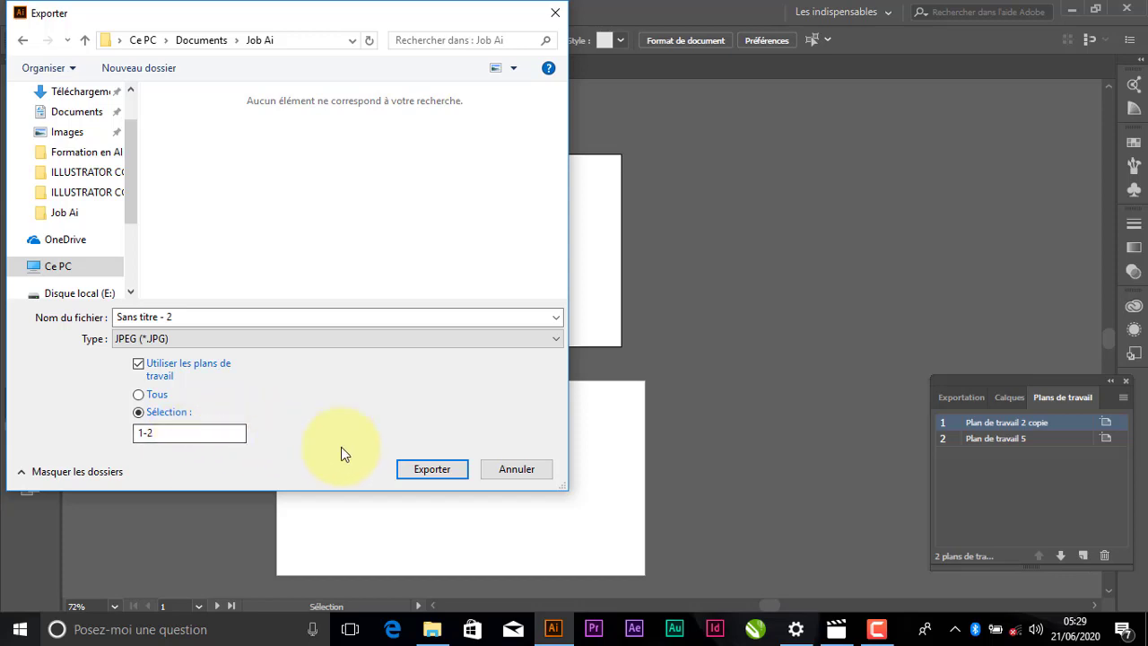
click(430, 468)
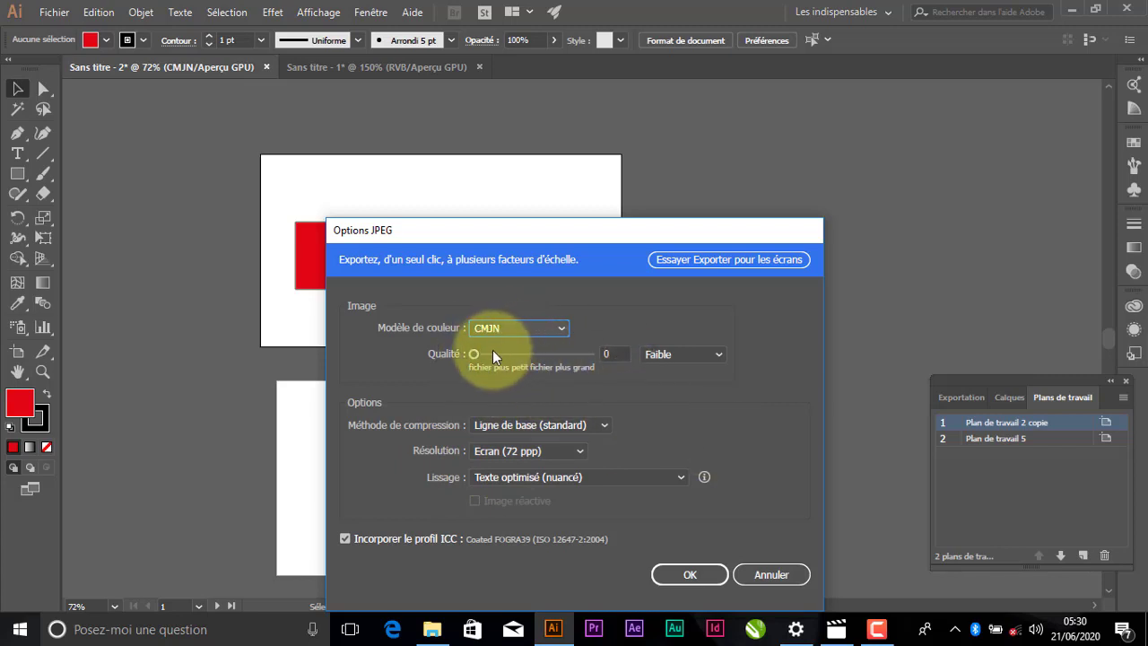
Set the JPEG quality to 10 and complete the export
drag(474, 356, 532, 354)
click(607, 354)
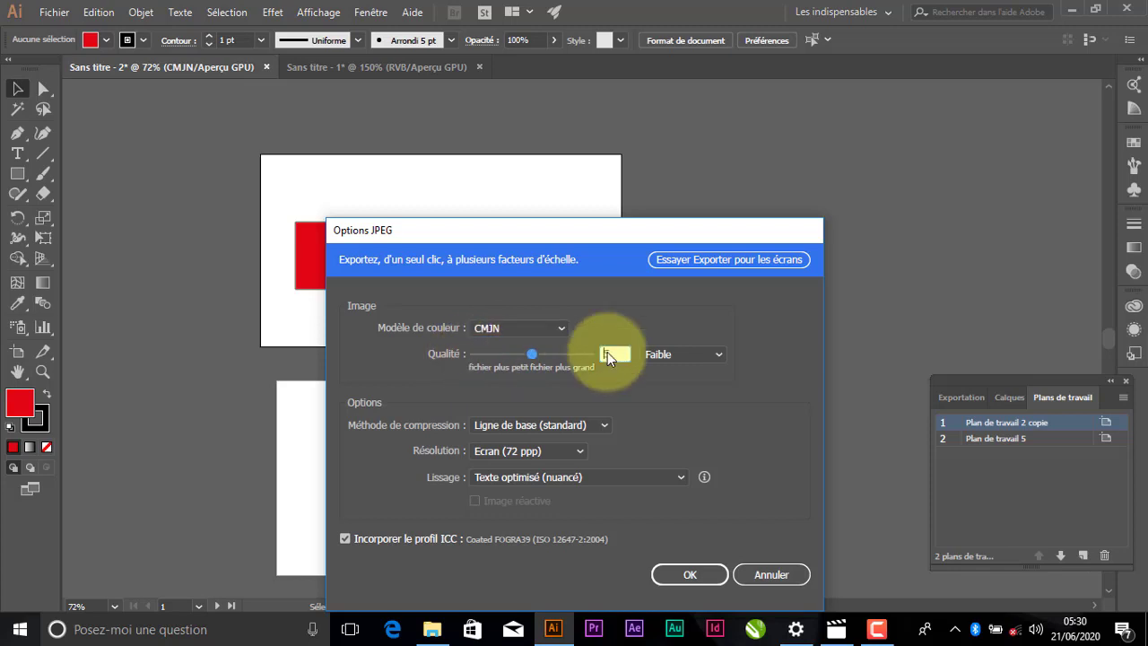
text(10)
click(681, 578)
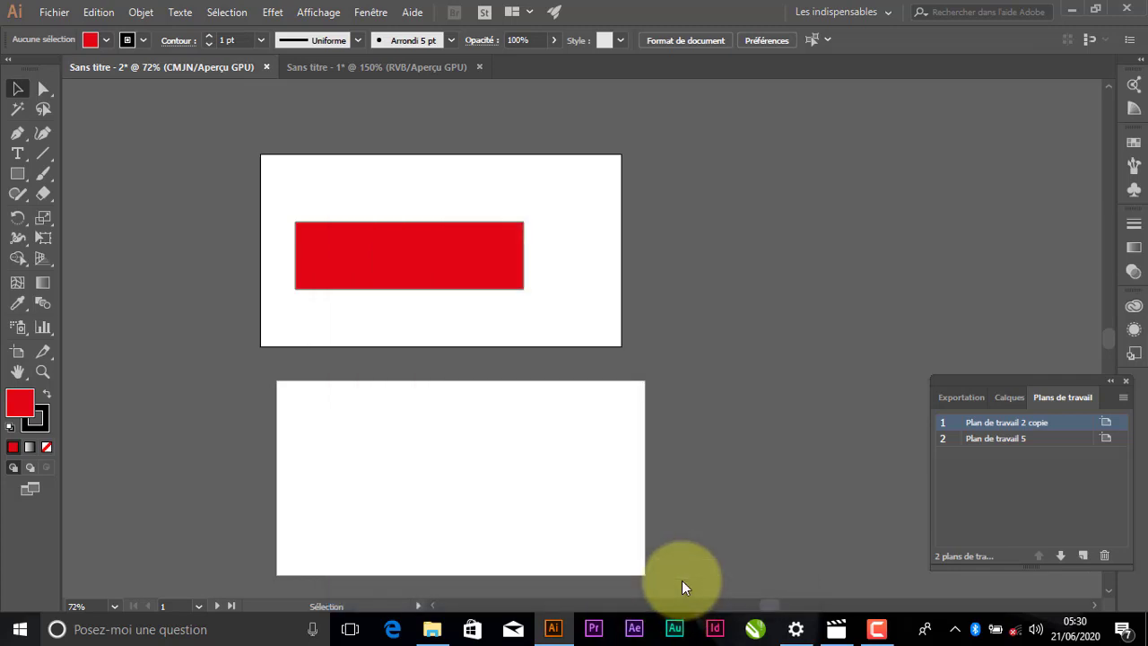